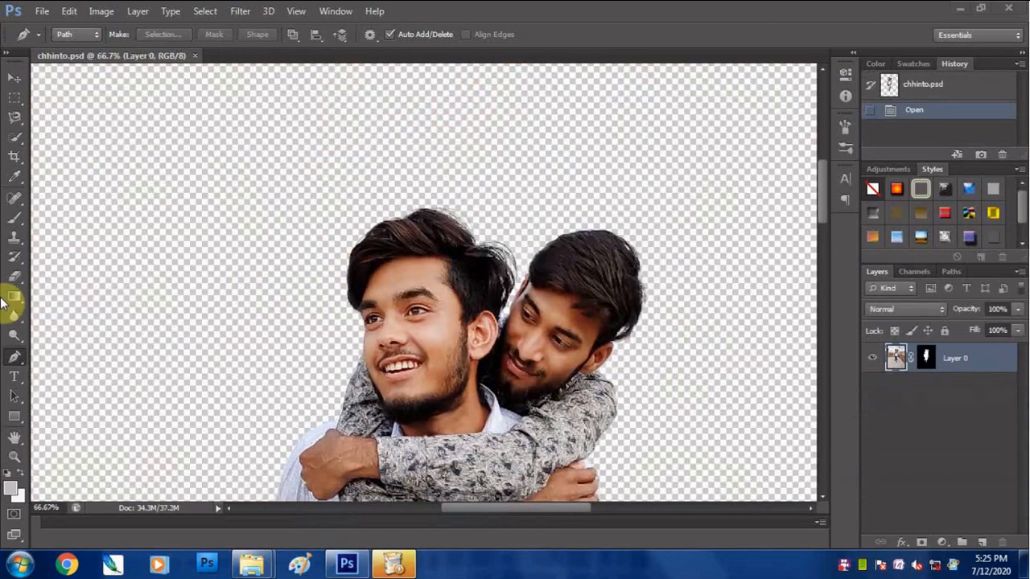
# - Brighten the two men's arms, shirt, faces and hair with Dodge tool strokes
pyautogui.click(15, 336)
pyautogui.moveTo(435, 451); pyautogui.dragTo(473, 242)
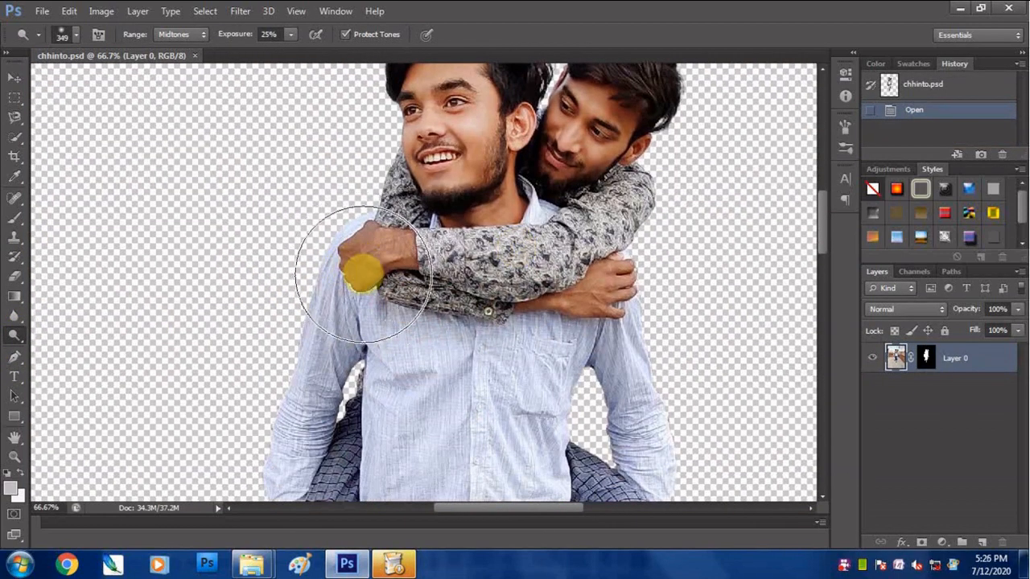
pyautogui.click(362, 271)
pyautogui.click(645, 308)
pyautogui.moveTo(442, 475)
pyautogui.mouseDown()
pyautogui.moveTo(504, 318)
pyautogui.moveTo(527, 208)
pyautogui.mouseUp()
pyautogui.click(481, 416)
pyautogui.moveTo(593, 292); pyautogui.dragTo(618, 384)
pyautogui.click(762, 325)
pyautogui.moveTo(547, 121); pyautogui.dragTo(416, 483)
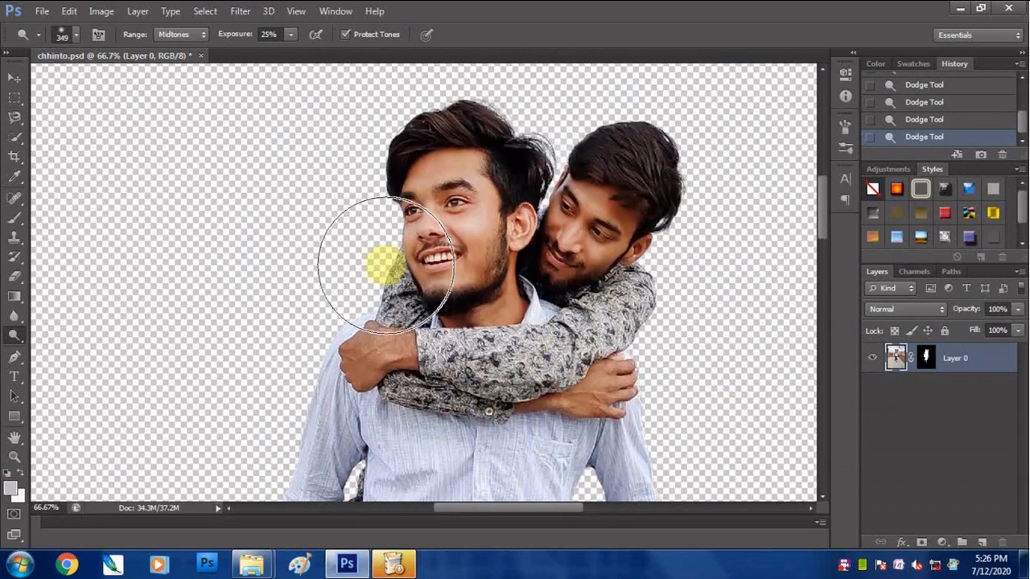
pyautogui.keyDown('alt'); pyautogui.click(346, 216); pyautogui.keyUp('alt')
pyautogui.keyDown('alt'); pyautogui.click(337, 242); pyautogui.keyUp('alt')
pyautogui.keyDown('alt'); pyautogui.click(336, 244); pyautogui.keyUp('alt')
pyautogui.keyDown('alt'); pyautogui.click(340, 264); pyautogui.keyUp('alt')
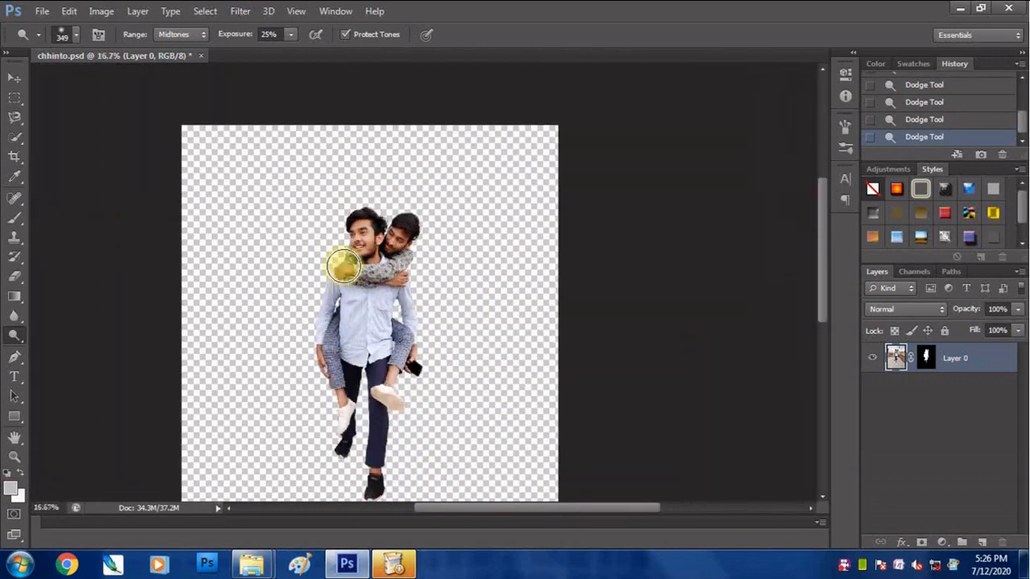
# - Create a new blank portrait document with a white background
pyautogui.click(42, 11)
pyautogui.click(56, 27)
pyautogui.click(667, 131)
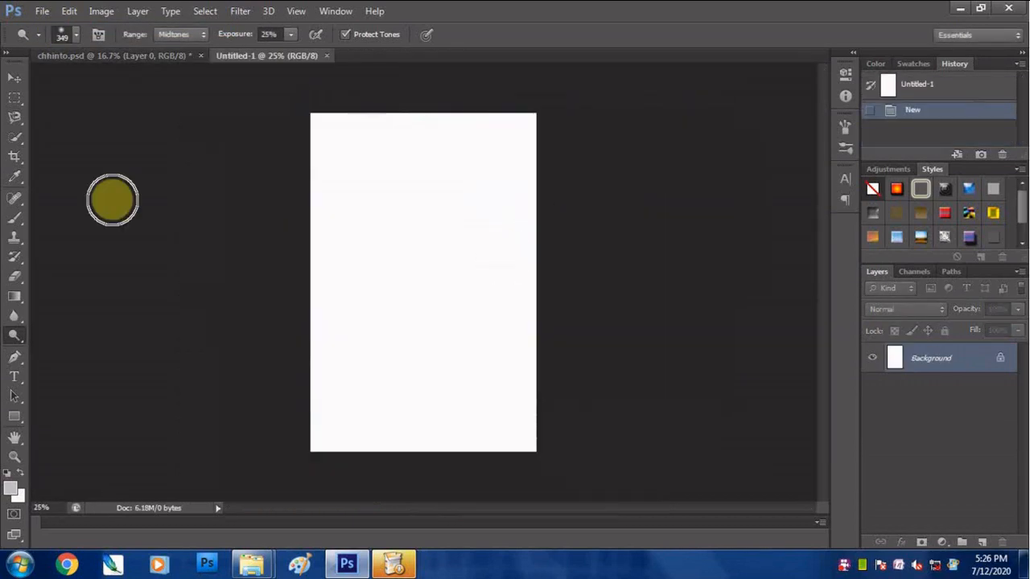
# - Open wendell_park.jpg and copy the whole photo into the Untitled-1 document
pyautogui.click(42, 11)
pyautogui.click(49, 38)
pyautogui.scroll(-3, 733, 239)
pyautogui.doubleClick(502, 429)
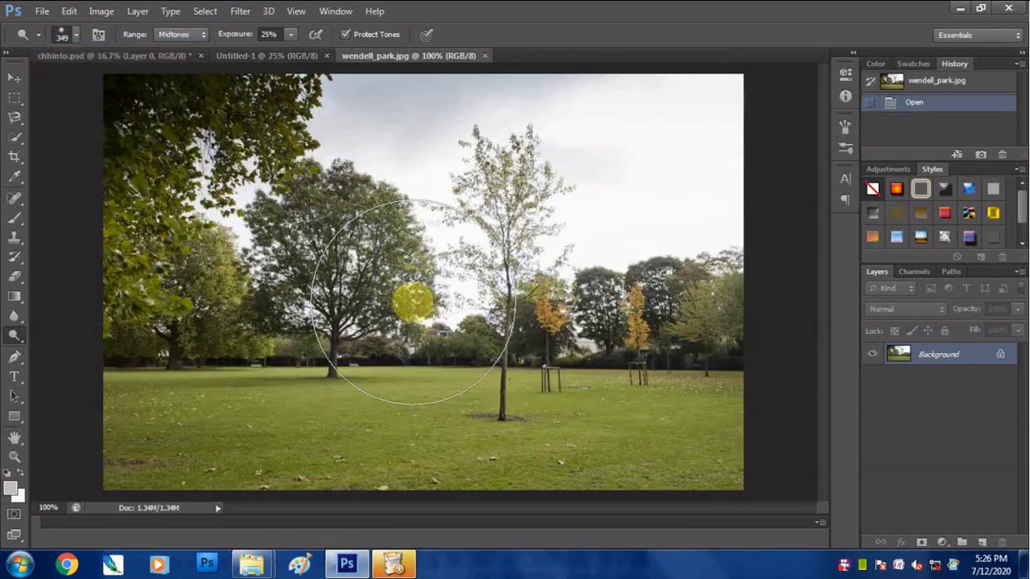
pyautogui.press('v')
pyautogui.hotkey('ctrl', 'a')
pyautogui.moveTo(328, 260); pyautogui.dragTo(423, 310)
# - Convert the park photo layer to a smart object and scale it to about 326.6%, positioned to cover the whole canvas
pyautogui.rightClick(934, 357)
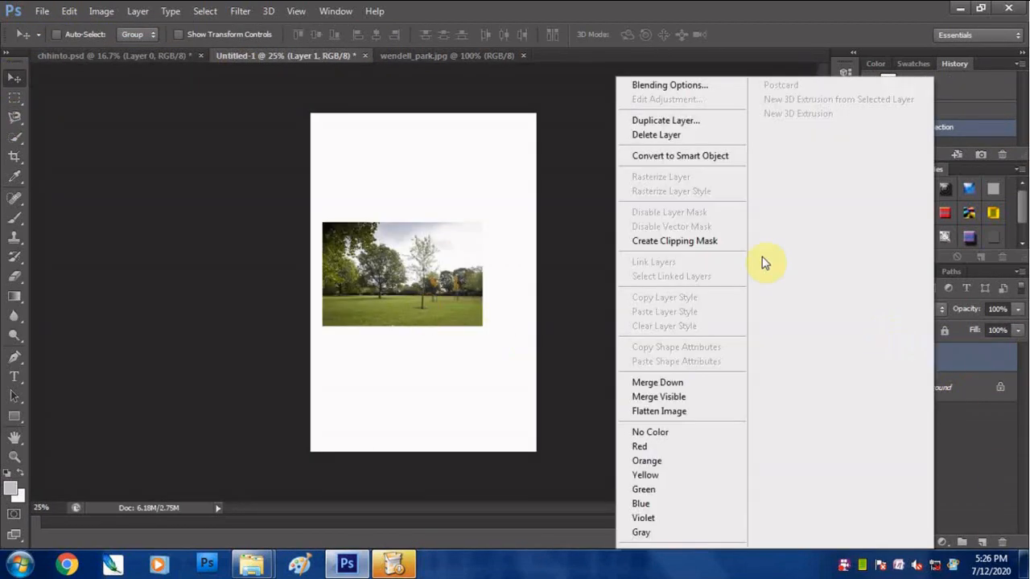
pyautogui.click(676, 116)
pyautogui.hotkey('ctrl', 't')
pyautogui.moveTo(483, 327); pyautogui.dragTo(628, 497)
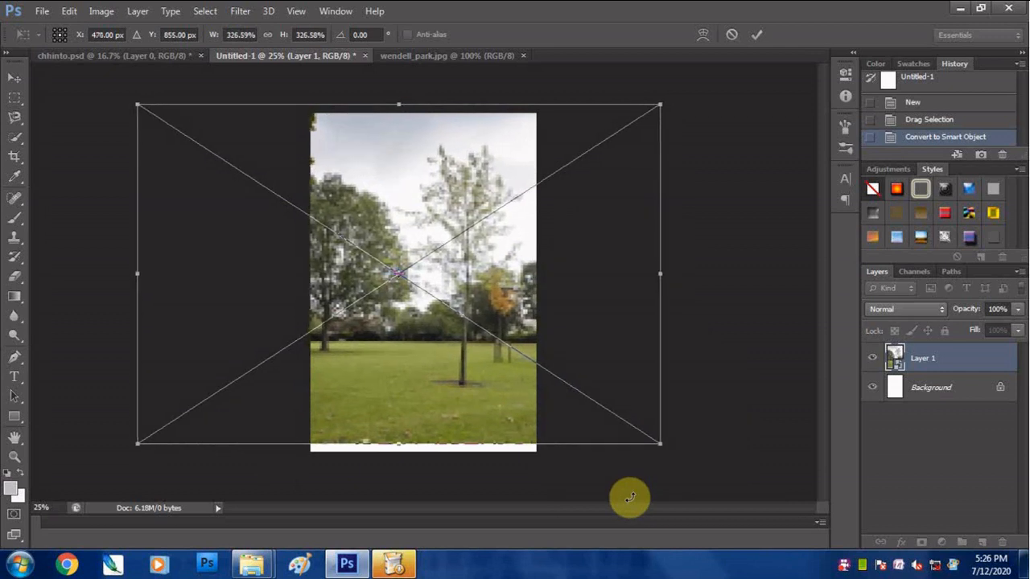
pyautogui.press('Right')
pyautogui.press('Right')
pyautogui.press('Right')
pyautogui.press('Right')
pyautogui.press('Right')
pyautogui.press('Right')
pyautogui.press('Right')
pyautogui.press('Right')
pyautogui.press('Right')
pyautogui.press('Right')
pyautogui.press('Right')
pyautogui.press('Right')
pyautogui.press('Right')
pyautogui.press('Right')
pyautogui.press('Right')
pyautogui.press('Right')
pyautogui.press('Right')
pyautogui.press('Right')
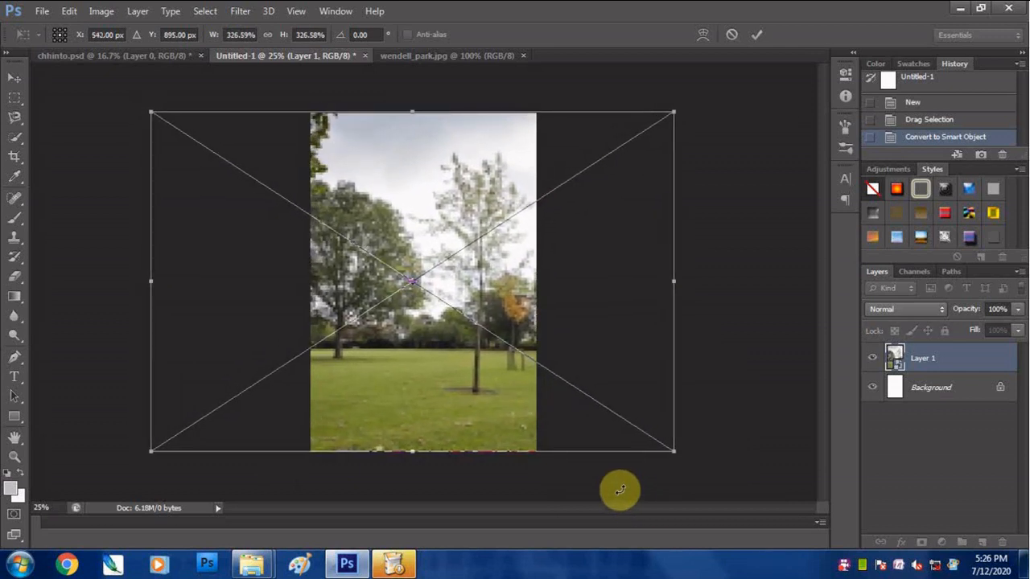
pyautogui.press('Return')
pyautogui.press('Right')
# - Add a Selective Color adjustment layer and set its Reds to cyan -100, magenta +100 and yellow +100
pyautogui.click(943, 543)
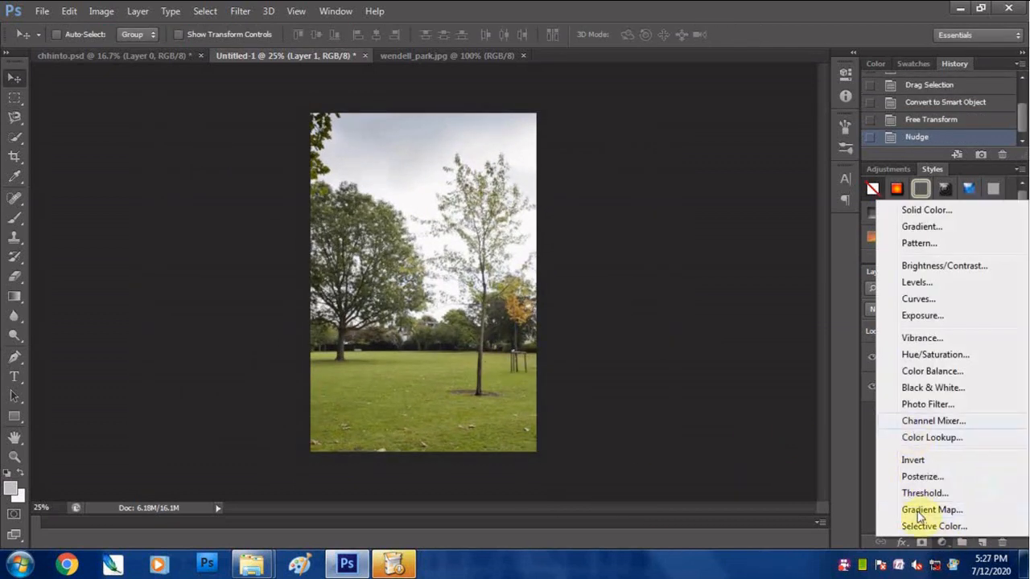
pyautogui.click(931, 524)
pyautogui.moveTo(714, 163); pyautogui.dragTo(625, 163)
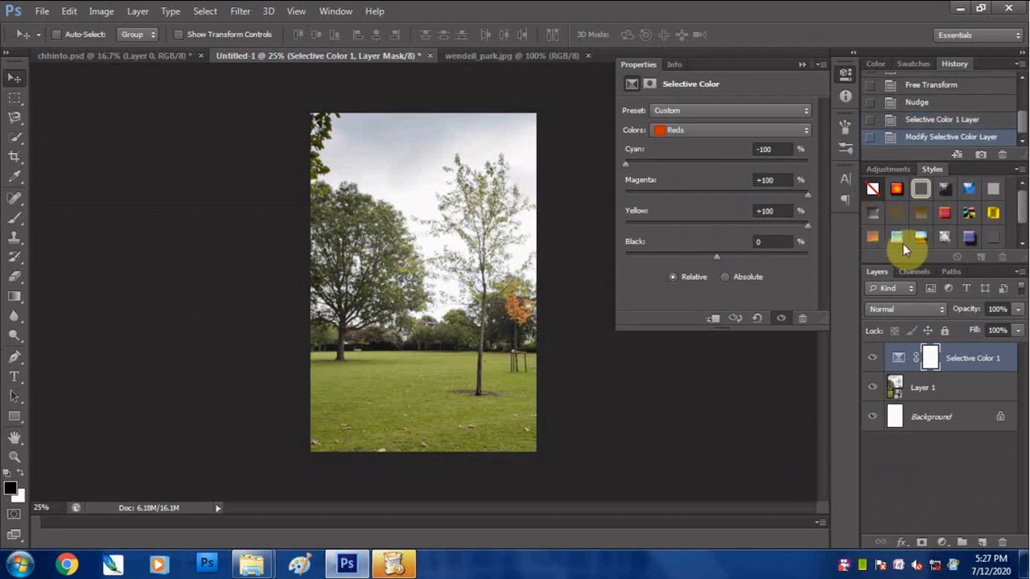
# - Set the Selective Color Yellows to cyan -100, magenta +100 and yellow -100, and raise their black
pyautogui.click(729, 130)
pyautogui.click(676, 160)
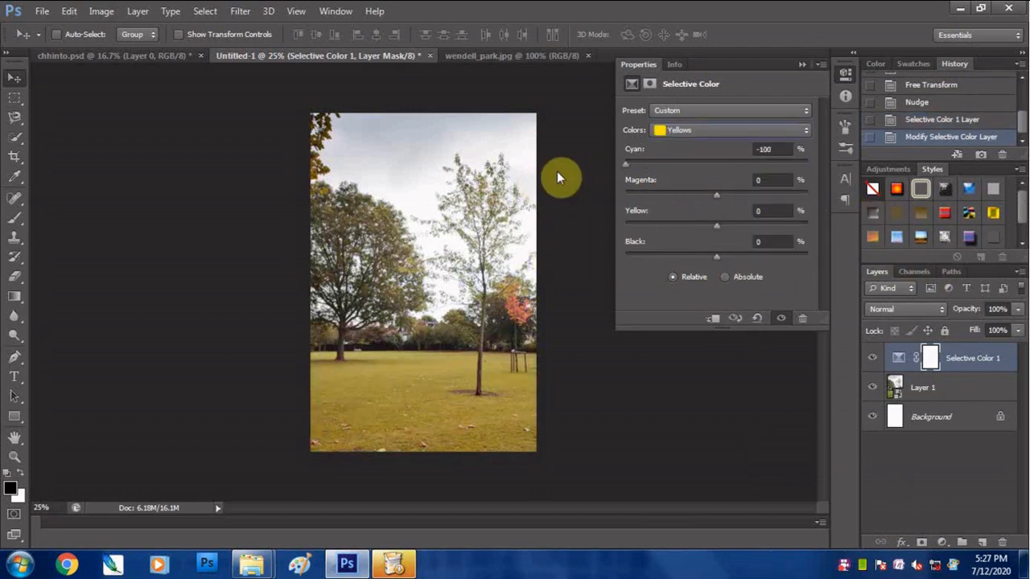
pyautogui.moveTo(716, 226); pyautogui.dragTo(636, 227)
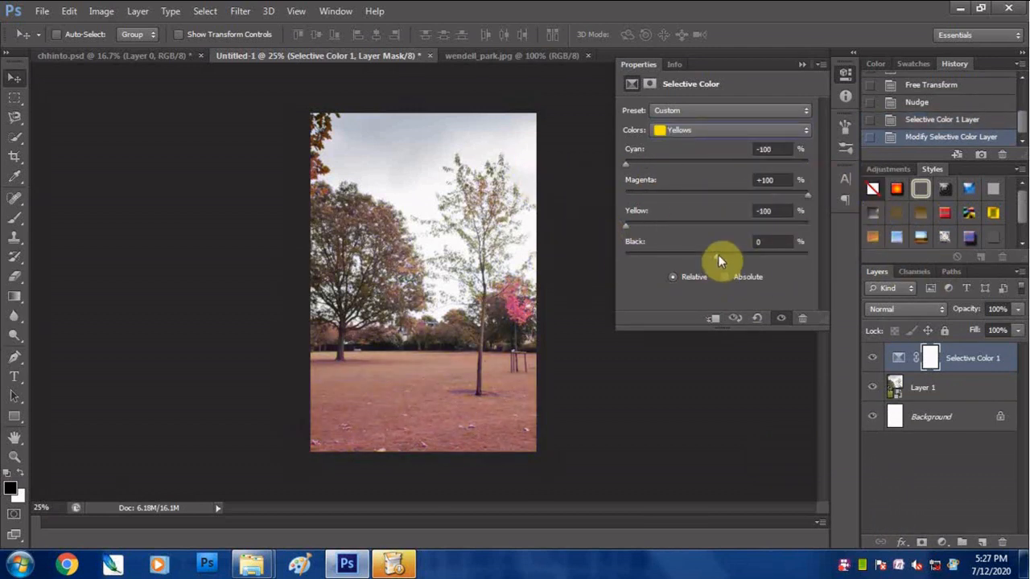
pyautogui.moveTo(717, 257); pyautogui.dragTo(810, 256)
pyautogui.moveTo(628, 229); pyautogui.dragTo(631, 236)
# - In the Selective Color Greens, lower cyan to the minimum and raise magenta to the maximum
pyautogui.click(728, 130)
pyautogui.click(684, 172)
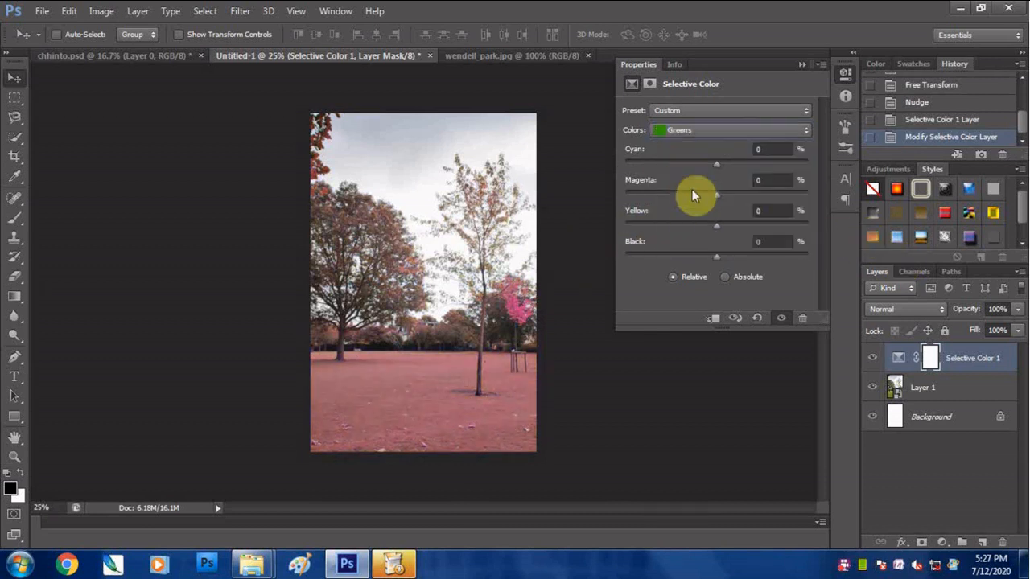
pyautogui.moveTo(718, 165); pyautogui.dragTo(611, 192)
pyautogui.moveTo(717, 196); pyautogui.dragTo(866, 193)
# - Set the Selective Color Whites to cyan -100 and magenta +23, and raise their black slightly
pyautogui.click(729, 131)
pyautogui.click(684, 175)
pyautogui.click(729, 130)
pyautogui.click(688, 216)
pyautogui.moveTo(718, 165); pyautogui.dragTo(622, 169)
pyautogui.moveTo(719, 197); pyautogui.dragTo(757, 197)
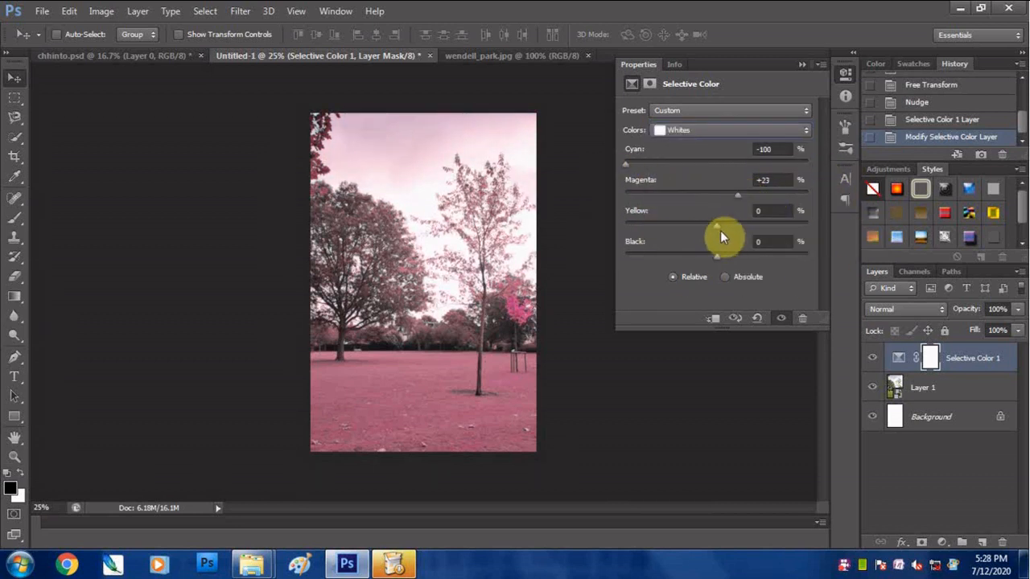
pyautogui.moveTo(720, 256); pyautogui.dragTo(742, 258)
# - Set the Selective Color Neutrals to cyan -13, magenta +12, yellow +7 and black +2
pyautogui.moveTo(747, 170); pyautogui.dragTo(726, 206)
pyautogui.moveTo(719, 256)
pyautogui.mouseDown()
pyautogui.moveTo(732, 258)
pyautogui.moveTo(721, 261)
pyautogui.mouseUp()
pyautogui.moveTo(728, 226); pyautogui.dragTo(724, 223)
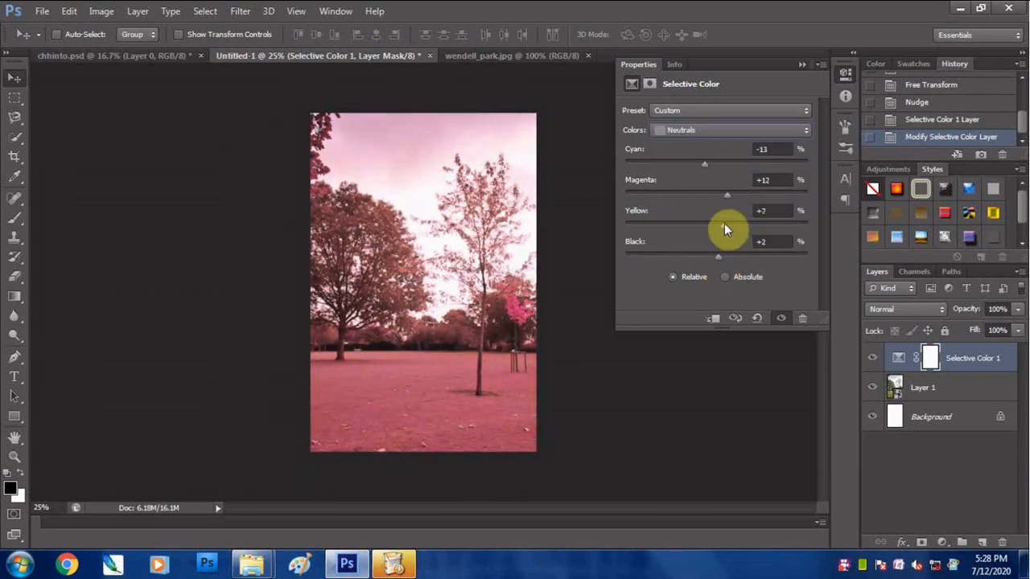
# - Set the Selective Color Blacks to cyan +5 and magenta +13, raise their black slightly, and close the adjustment settings
pyautogui.click(721, 130)
pyautogui.click(708, 255)
pyautogui.moveTo(717, 171); pyautogui.dragTo(733, 206)
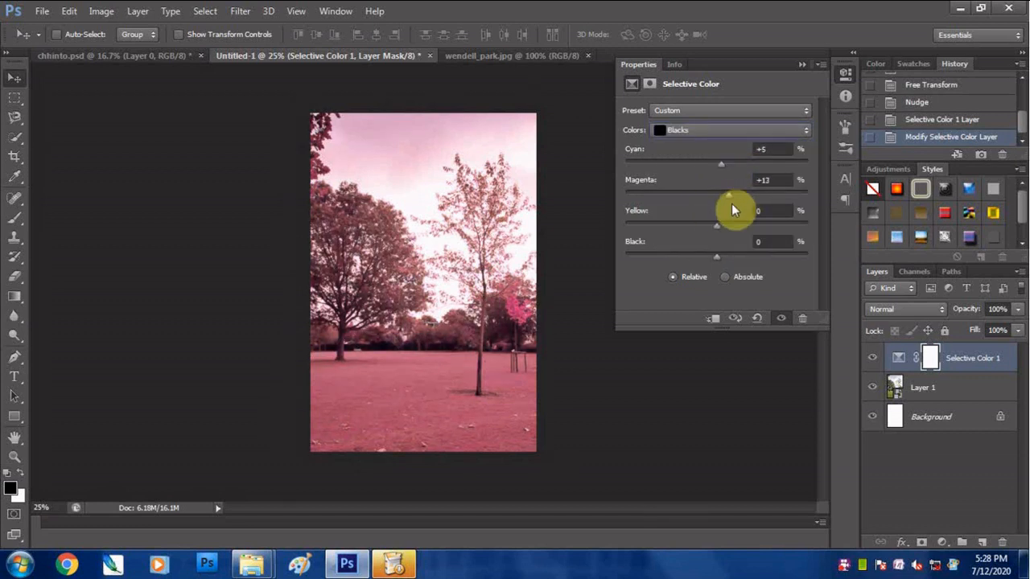
pyautogui.moveTo(718, 254); pyautogui.dragTo(724, 260)
pyautogui.click(803, 64)
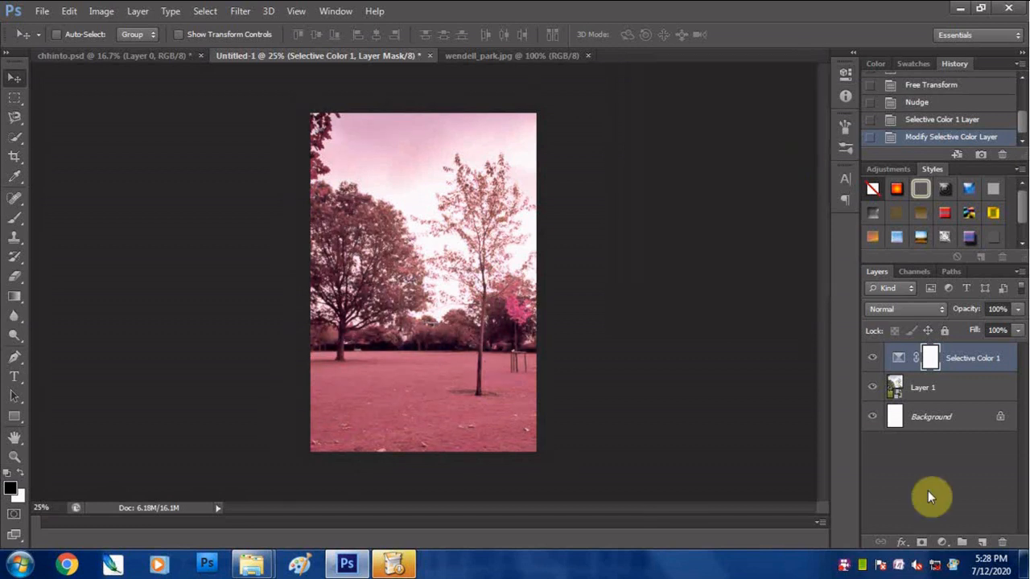
pyautogui.rightClick(844, 565)
pyautogui.click(868, 361)
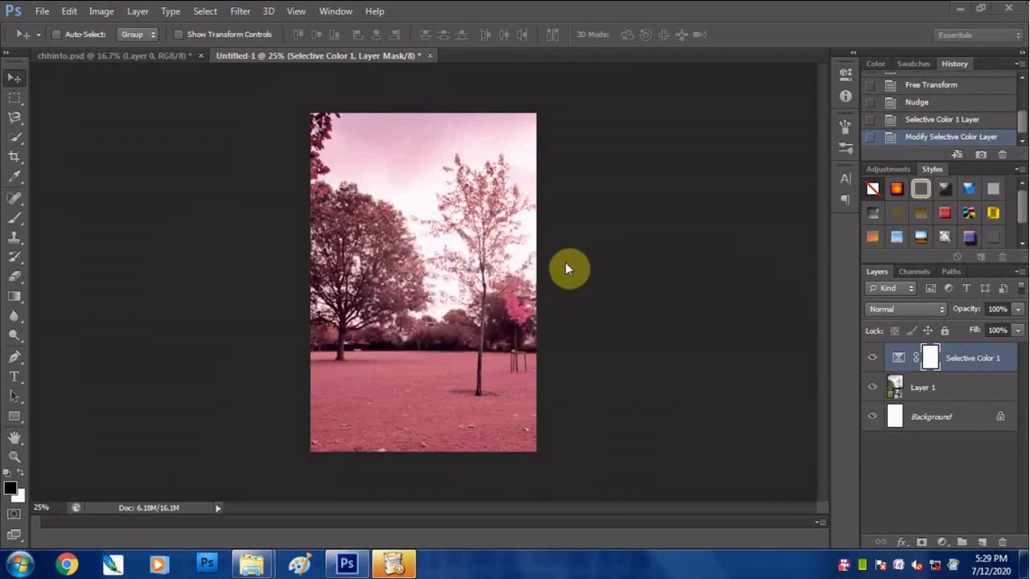
pyautogui.rightClick(844, 569)
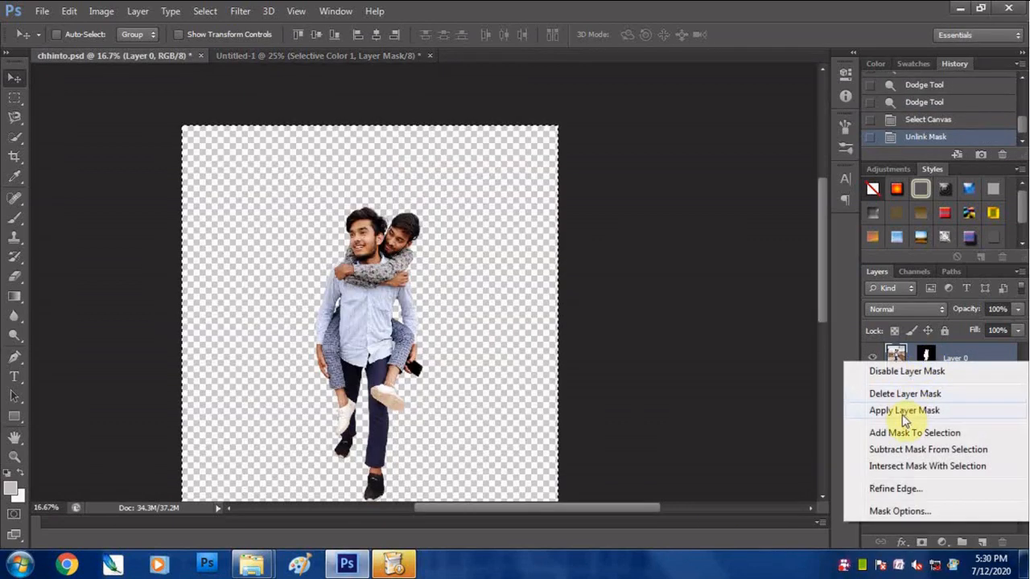
pyautogui.click(915, 409)
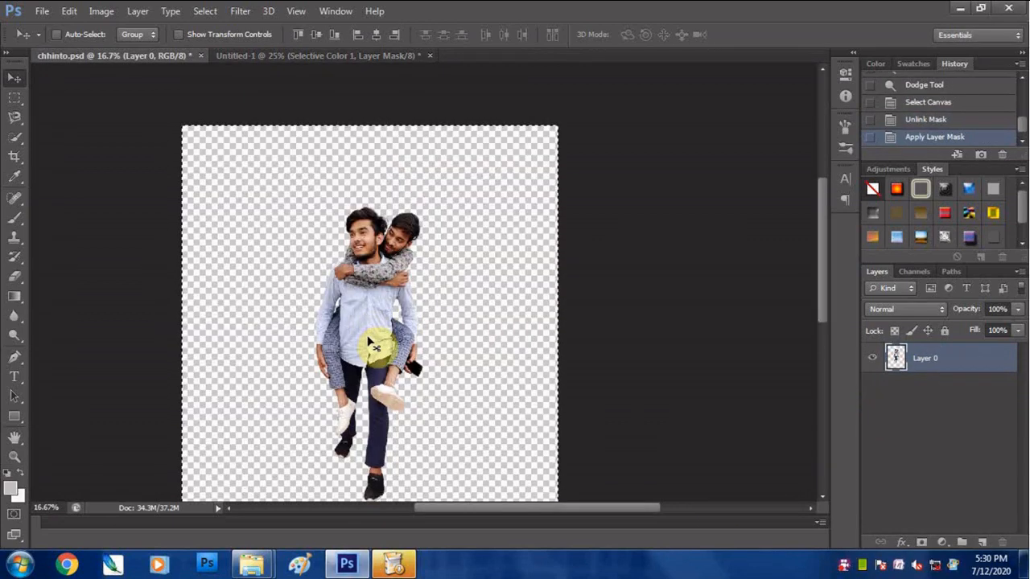
# - Copy the cut-out of the two men from chhinto.psd into Untitled-1 and convert its layer to a smart object
pyautogui.hotkey('ctrl', 'a')
pyautogui.moveTo(375, 340); pyautogui.dragTo(448, 322)
pyautogui.rightClick(925, 358)
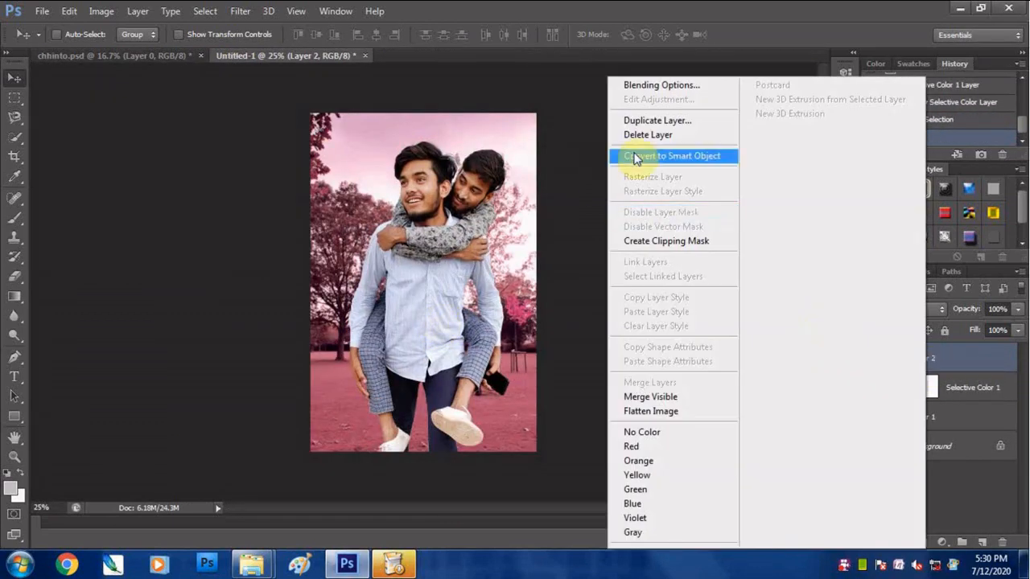
pyautogui.click(668, 153)
# - Scale the two men to about 74% and place them near the canvas centre with their legs meeting the lower edge
pyautogui.hotkey('ctrl', 't')
pyautogui.moveTo(510, 138); pyautogui.dragTo(484, 231)
pyautogui.press('Left')
pyautogui.press('Left')
pyautogui.press('Left')
pyautogui.press('Left')
pyautogui.press('Left')
pyautogui.press('Left')
pyautogui.press('Left')
pyautogui.press('Left')
pyautogui.moveTo(485, 193); pyautogui.dragTo(483, 199)
pyautogui.press('Return')
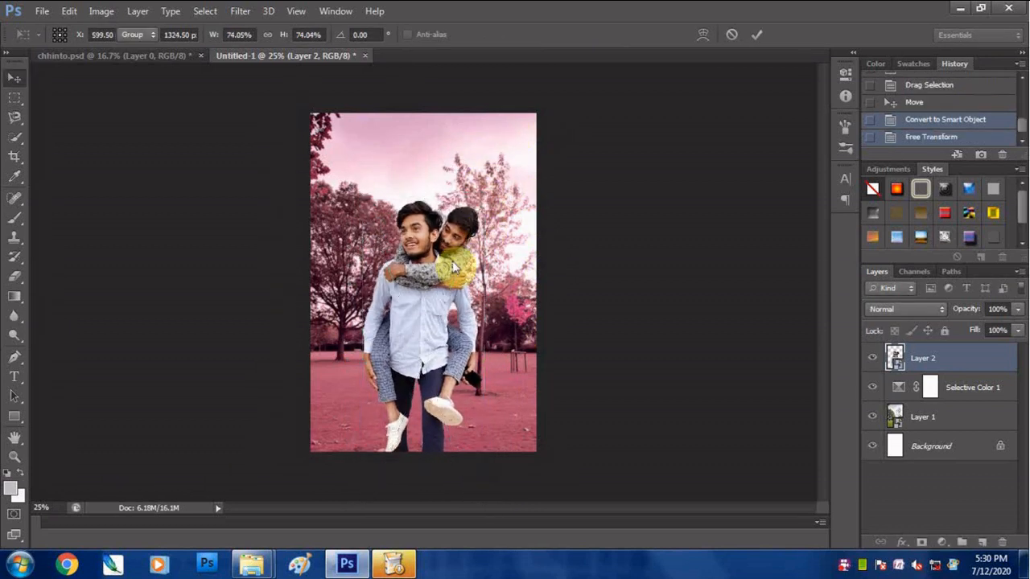
pyautogui.press('Left')
pyautogui.press('Left')
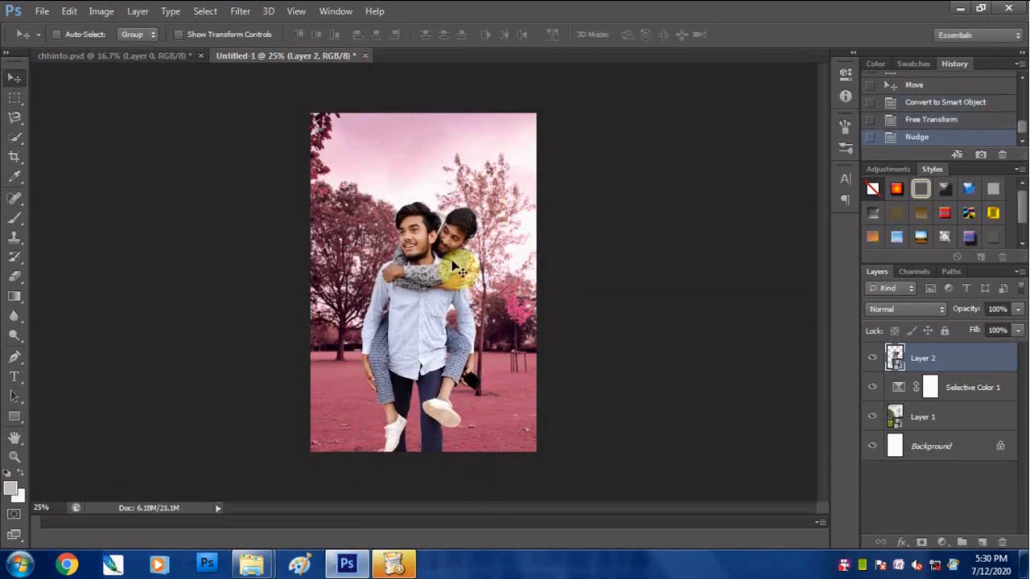
# - Add a Curves adjustment layer above the two men and clip it to their layer
pyautogui.click(942, 543)
pyautogui.click(918, 303)
pyautogui.click(713, 318)
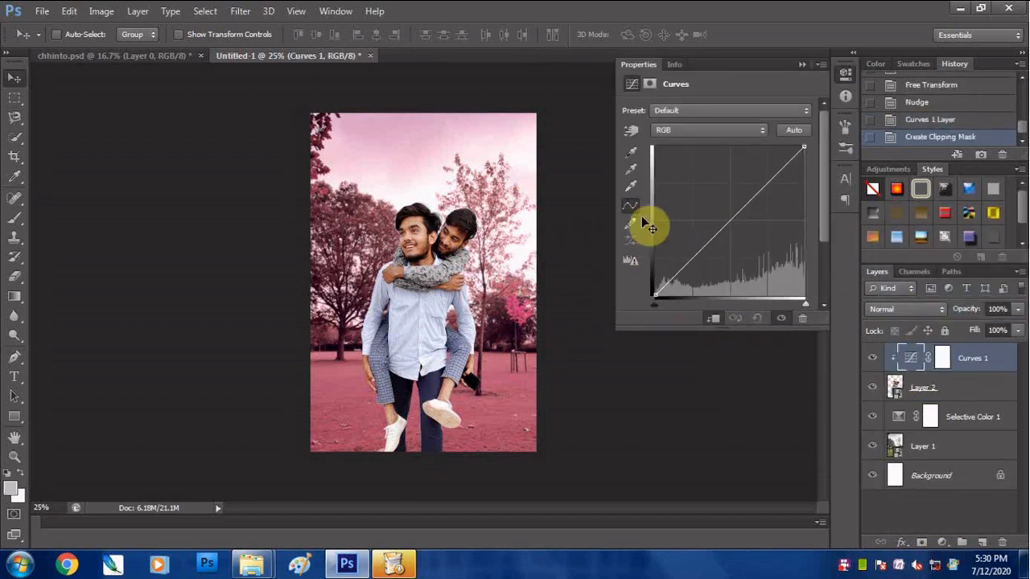
pyautogui.click(765, 182)
pyautogui.click(632, 154)
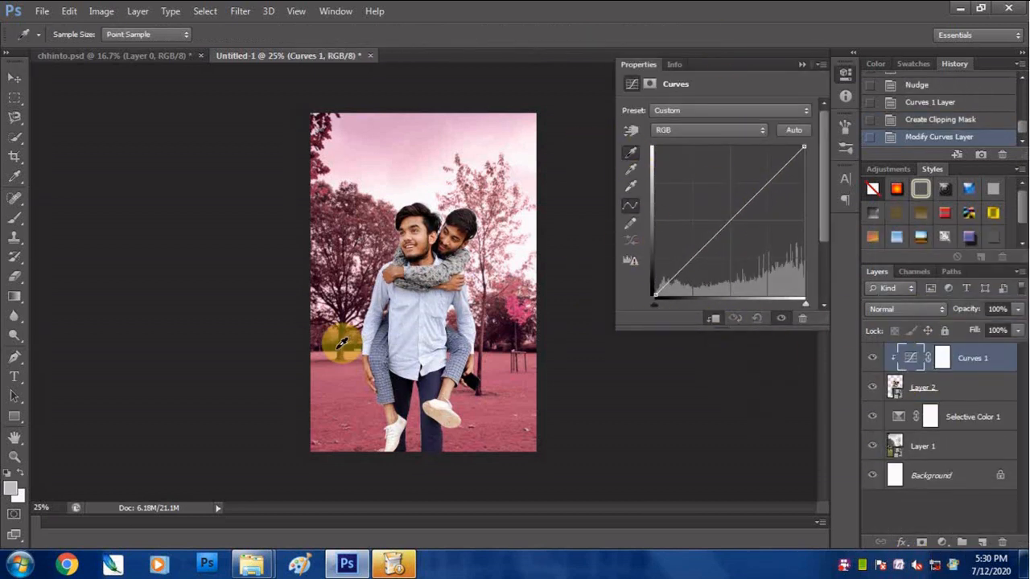
pyautogui.doubleClick(631, 163)
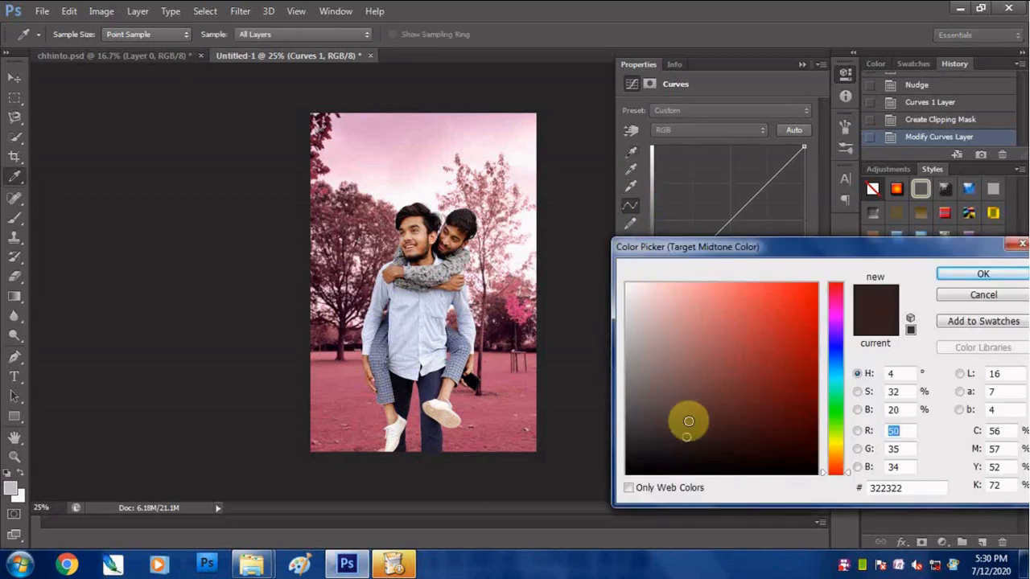
pyautogui.click(1011, 243)
# - Set the Curves target shadow colour to 0b000d by sampling the dark base of the large tree
pyautogui.doubleClick(629, 156)
pyautogui.click(338, 341)
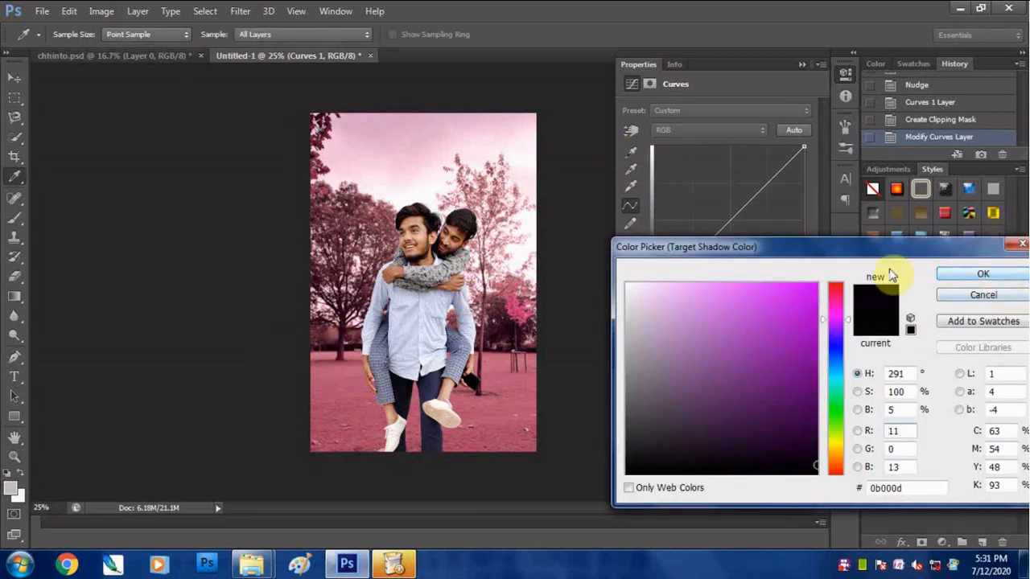
pyautogui.click(984, 274)
# - Set the Curves target midtone colour to 5e2e3c by sampling the pink background, without saving the target colours as defaults
pyautogui.doubleClick(632, 168)
pyautogui.click(528, 398)
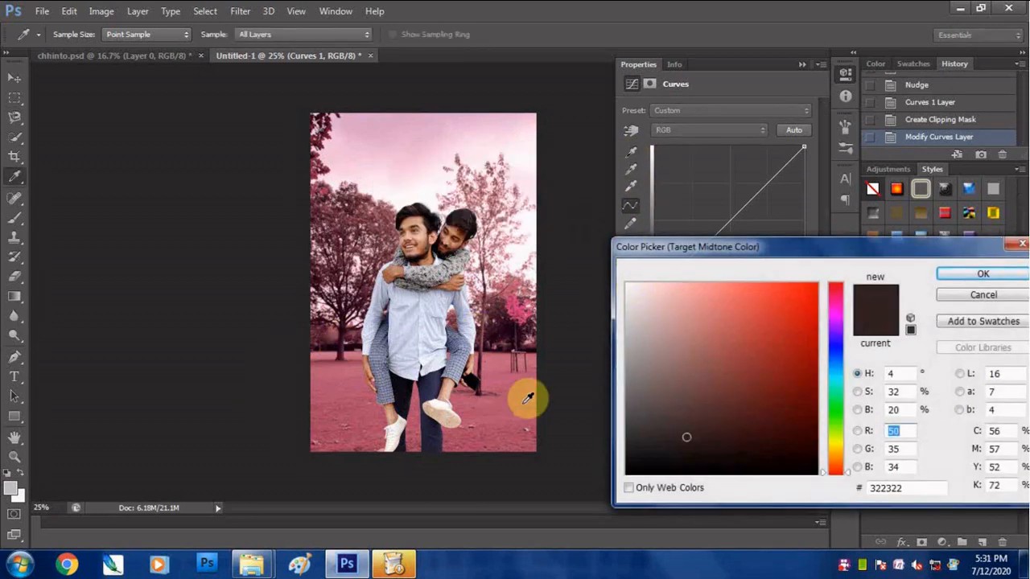
pyautogui.click(516, 323)
pyautogui.click(506, 315)
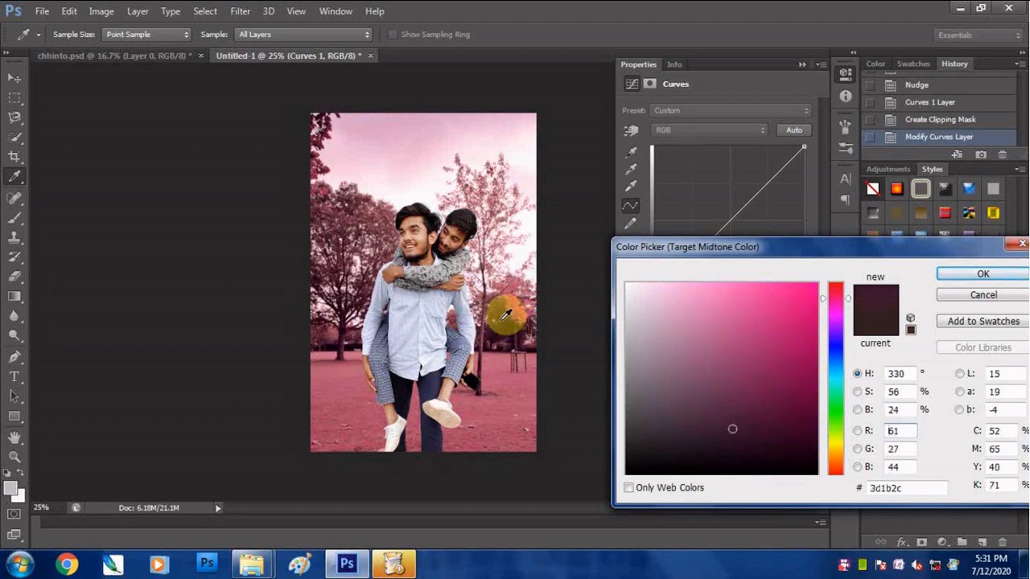
pyautogui.click(533, 340)
pyautogui.click(983, 275)
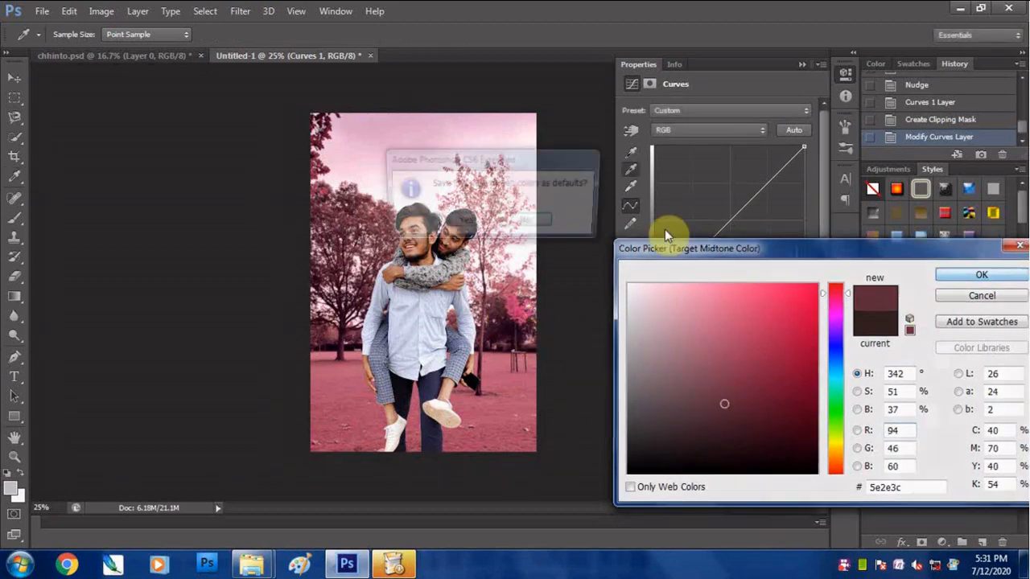
pyautogui.click(527, 218)
# - Set the Curves target highlight colour by sampling the pale sky above the men, without saving the target colours as defaults
pyautogui.doubleClick(630, 188)
pyautogui.click(393, 196)
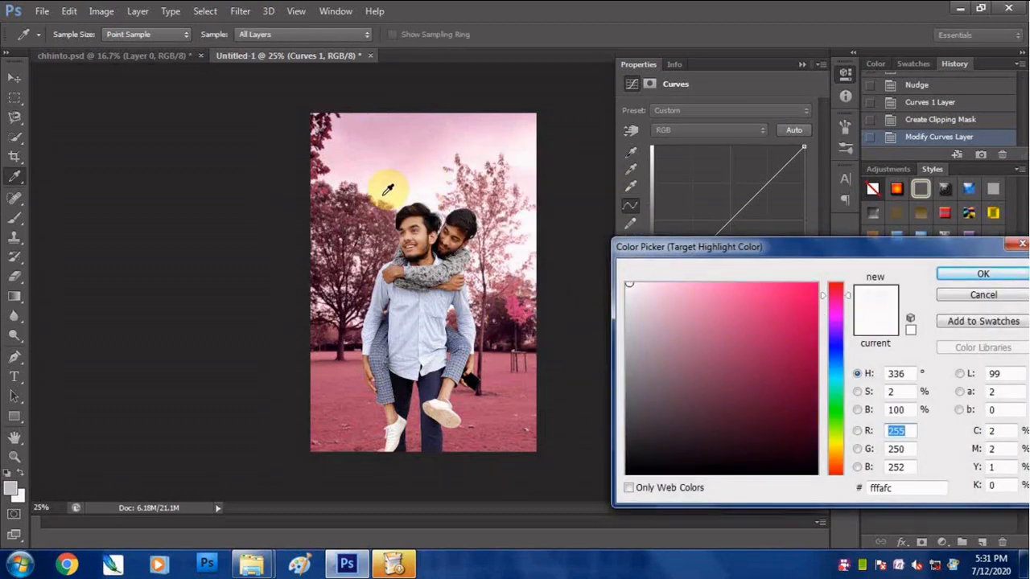
pyautogui.click(388, 192)
pyautogui.click(969, 276)
pyautogui.click(527, 218)
# - Set the Curves black point on the front man's dark hair and the grey point on the patterned sleeve
pyautogui.click(631, 153)
pyautogui.click(436, 221)
pyautogui.click(631, 171)
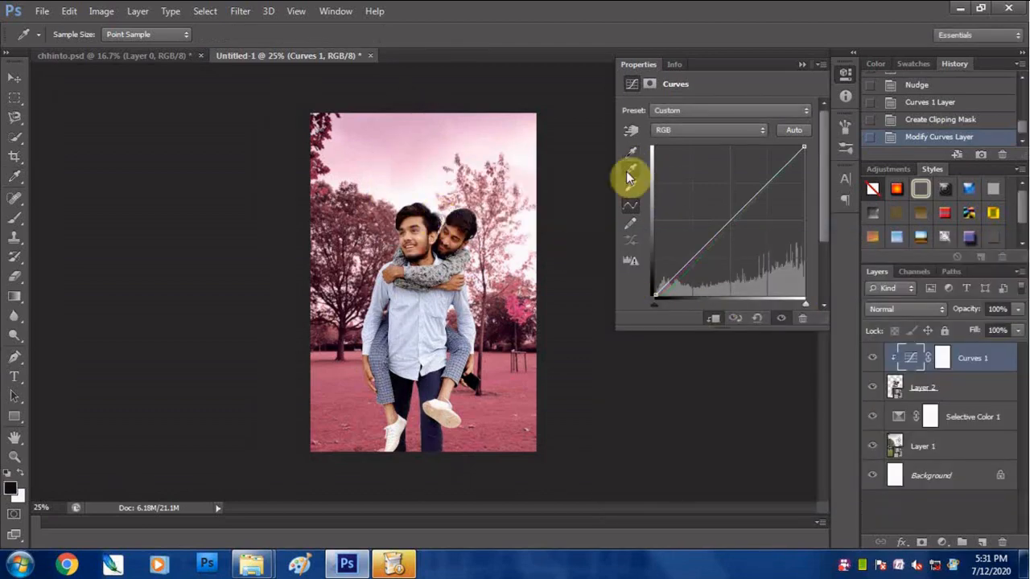
pyautogui.scroll(3, 431, 274)
pyautogui.scroll(1, 449, 261)
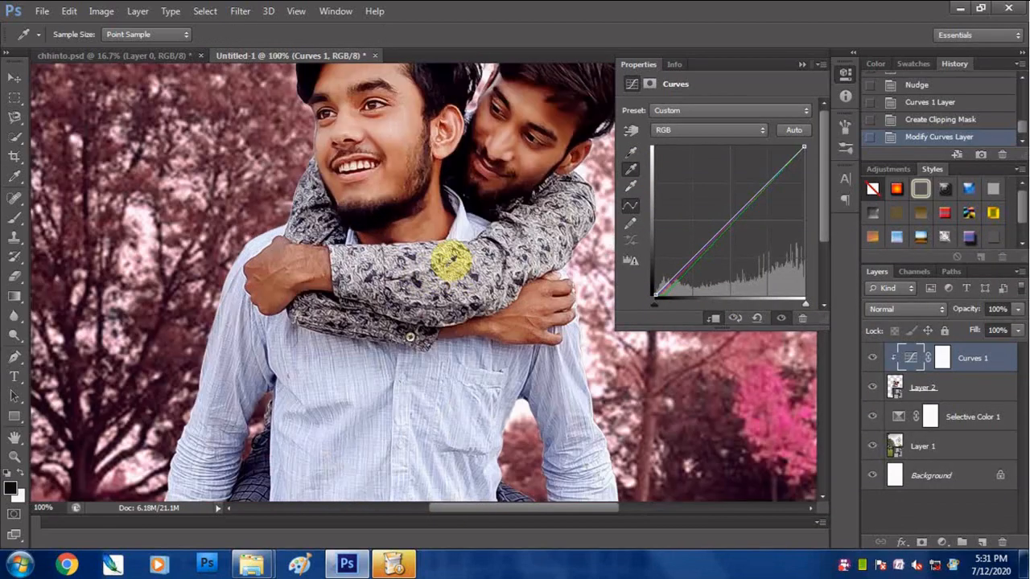
pyautogui.click(360, 275)
# - Set the Curves white point on the front man's teeth and toggle the Curves layer's visibility
pyautogui.click(631, 186)
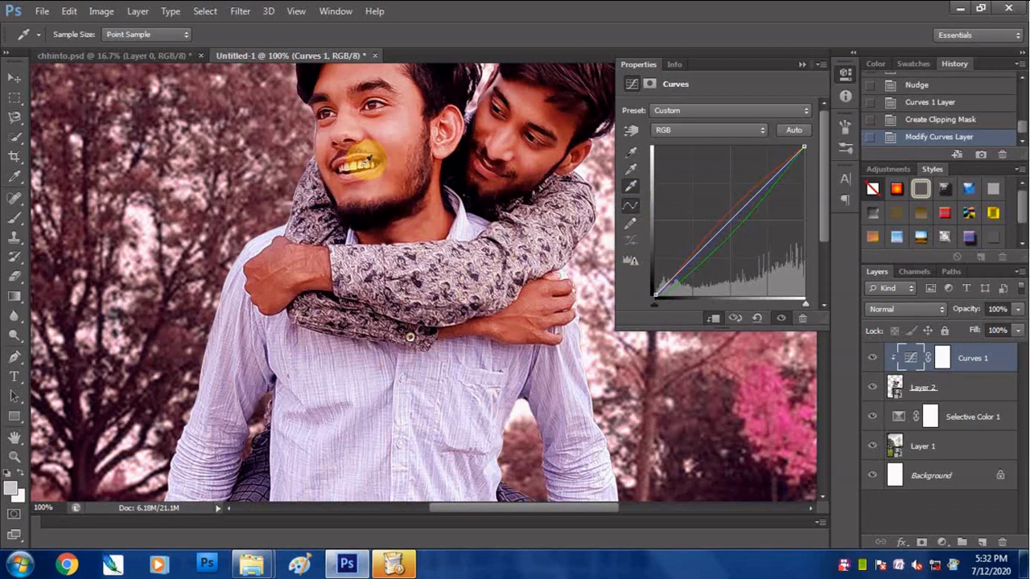
pyautogui.click(367, 159)
pyautogui.scroll(-2, 477, 314)
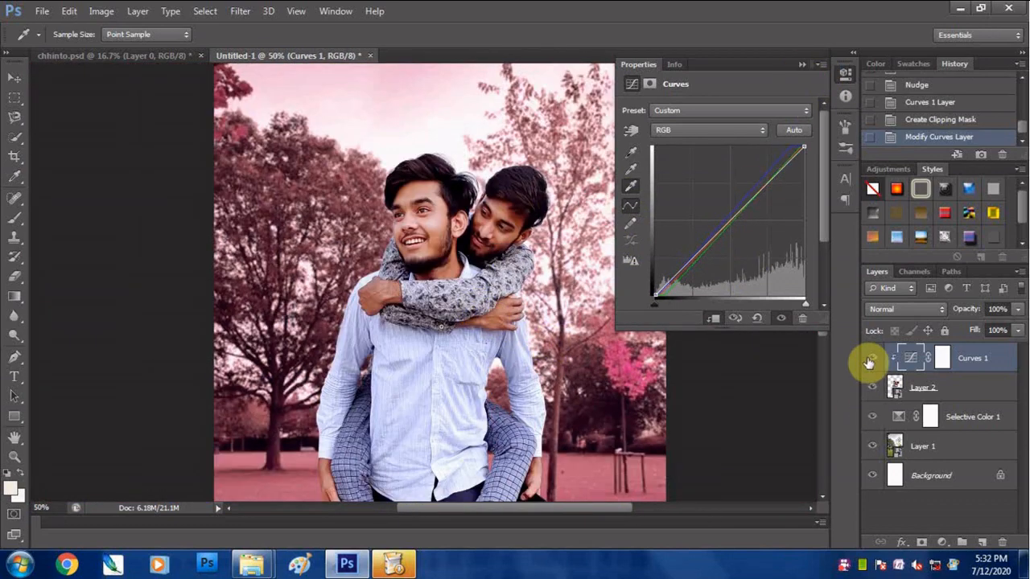
pyautogui.click(869, 363)
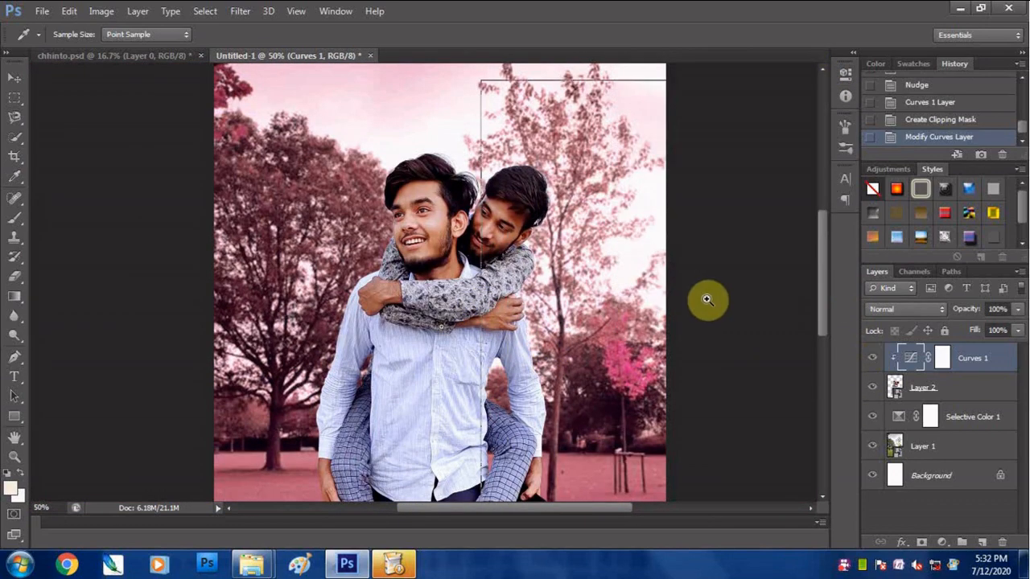
pyautogui.scroll(-2, 708, 299)
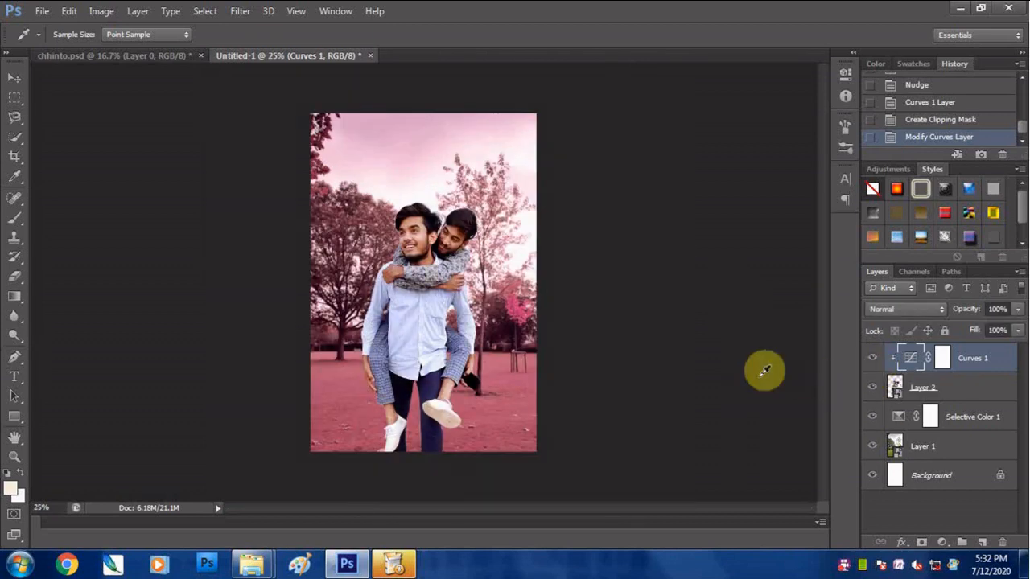
pyautogui.click(943, 543)
pyautogui.rightClick(848, 570)
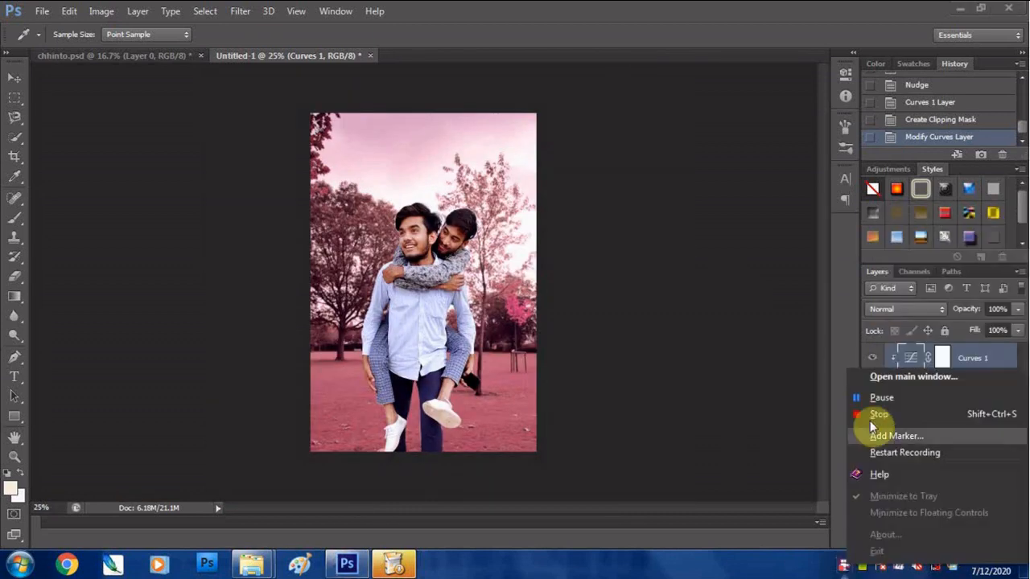
pyautogui.click(882, 398)
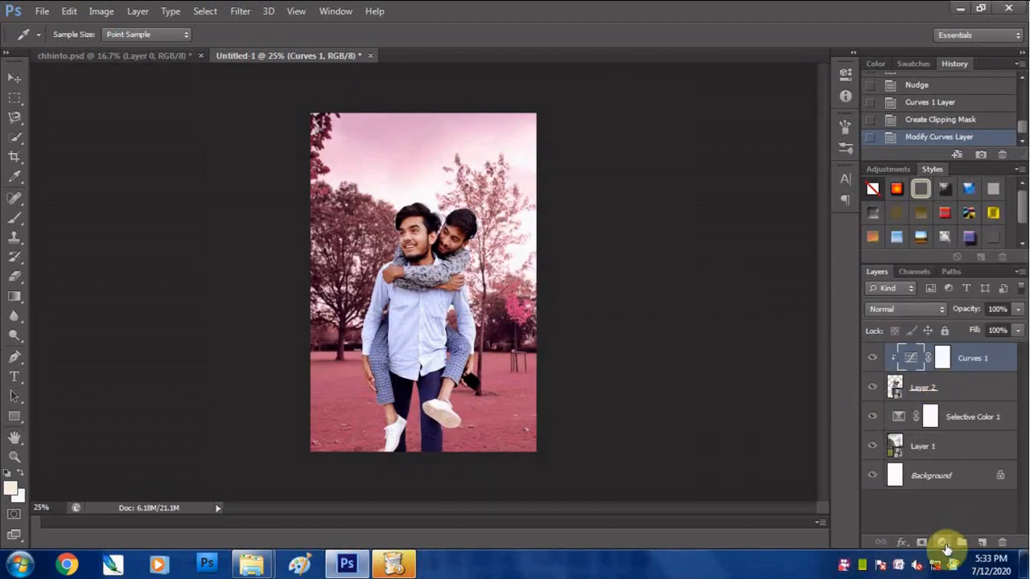
# - Add a Selective Color adjustment clipped to the men's layers, with Reds at Cyan -12, Magenta -2, Yellow +13 and Black +7
pyautogui.click(943, 544)
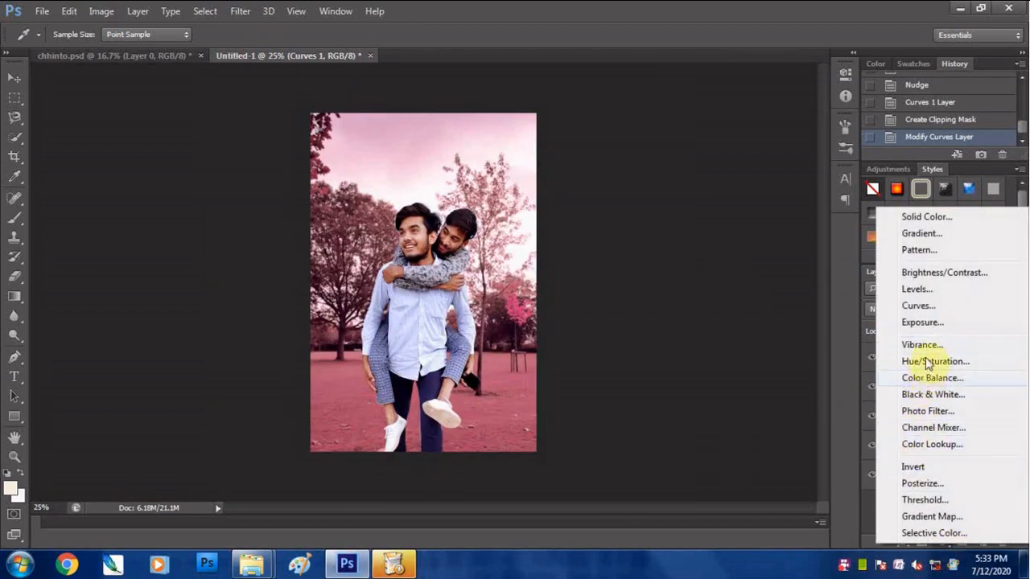
pyautogui.click(933, 532)
pyautogui.click(709, 129)
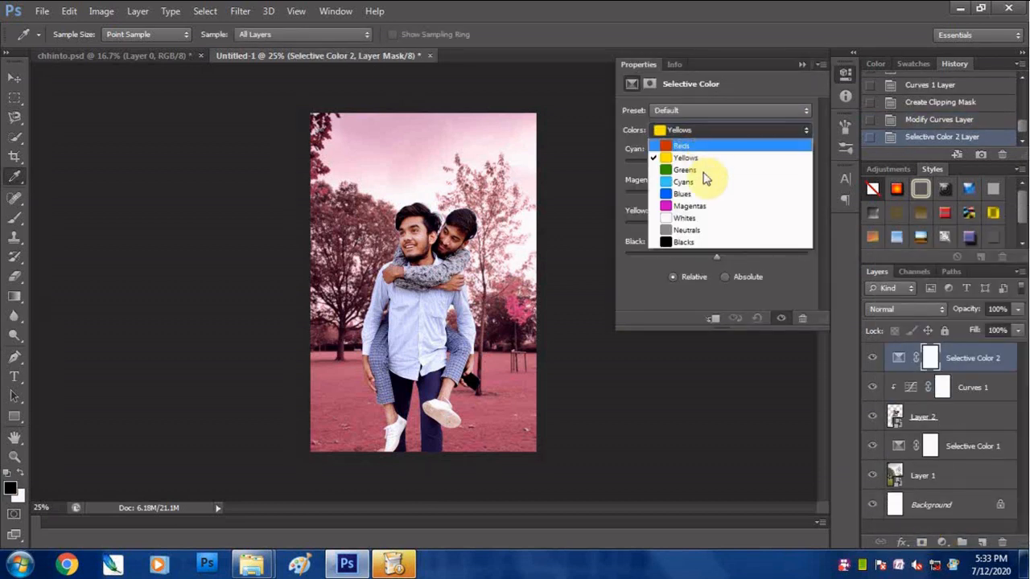
pyautogui.click(701, 134)
pyautogui.moveTo(716, 164); pyautogui.dragTo(688, 168)
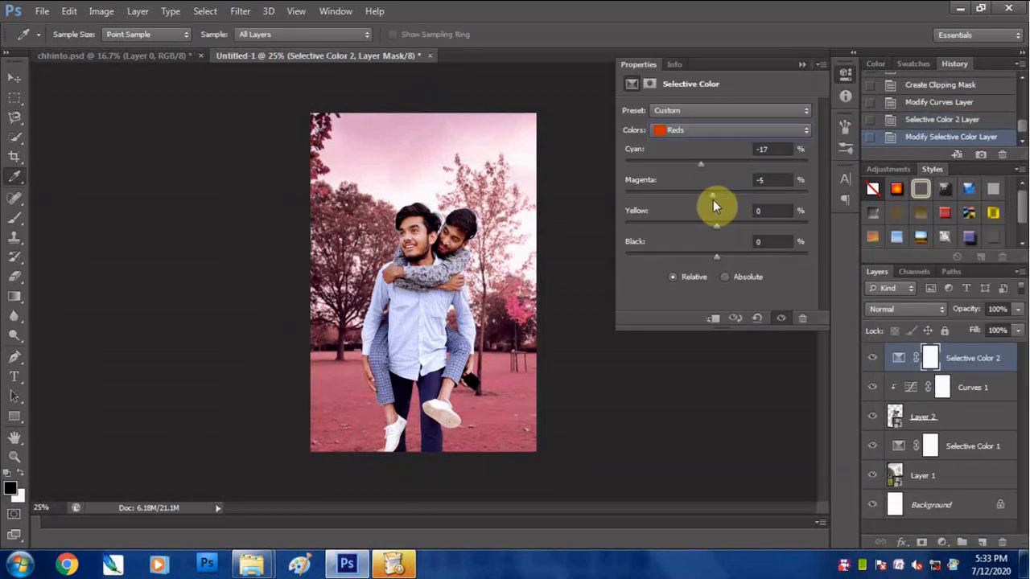
pyautogui.moveTo(717, 256); pyautogui.dragTo(724, 226)
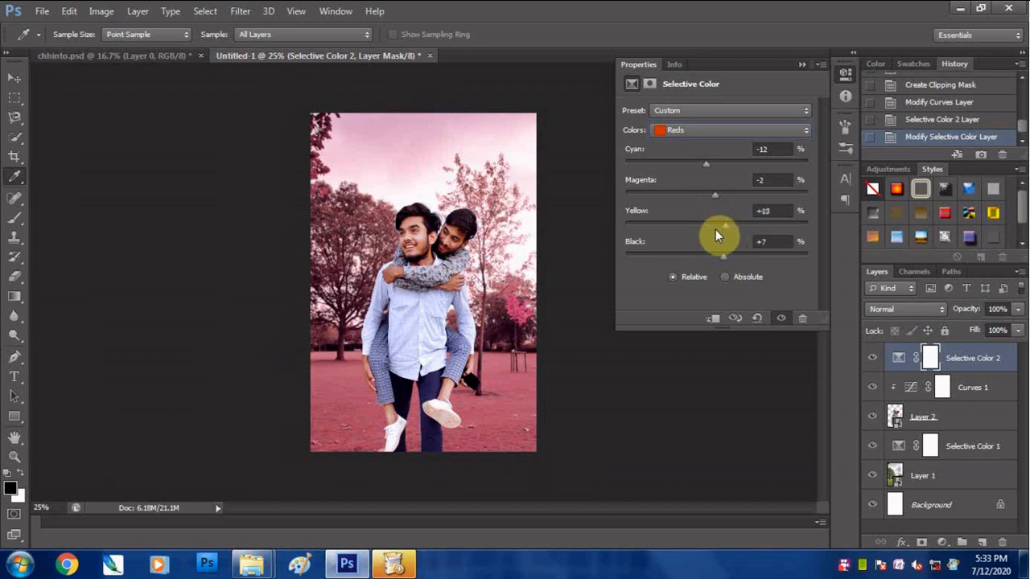
pyautogui.click(717, 320)
# - Set the clipped Selective Color's Yellows to Cyan -31 and Magenta -69, and its Reds to Yellow -7 and Black -21
pyautogui.click(708, 129)
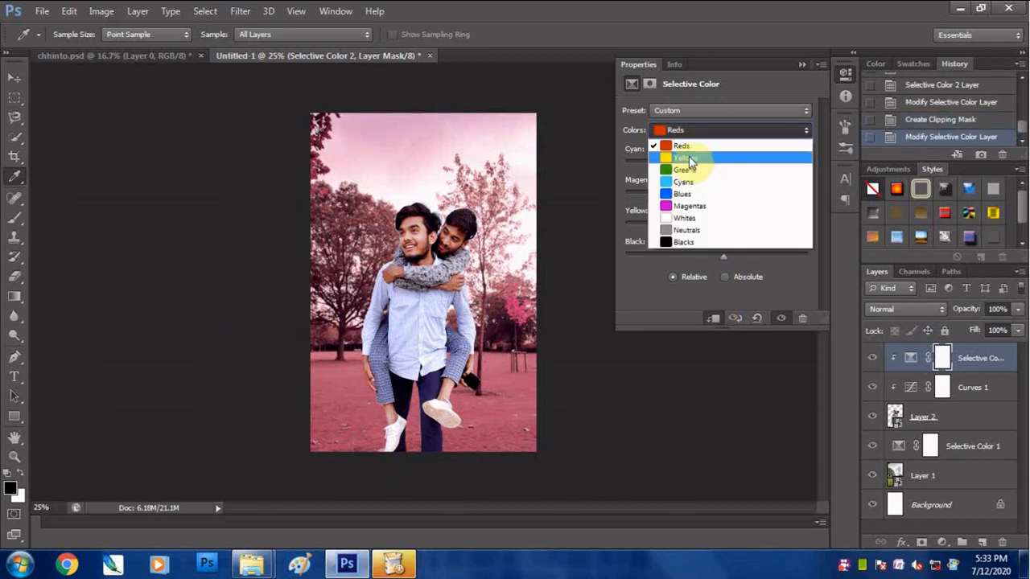
pyautogui.click(700, 153)
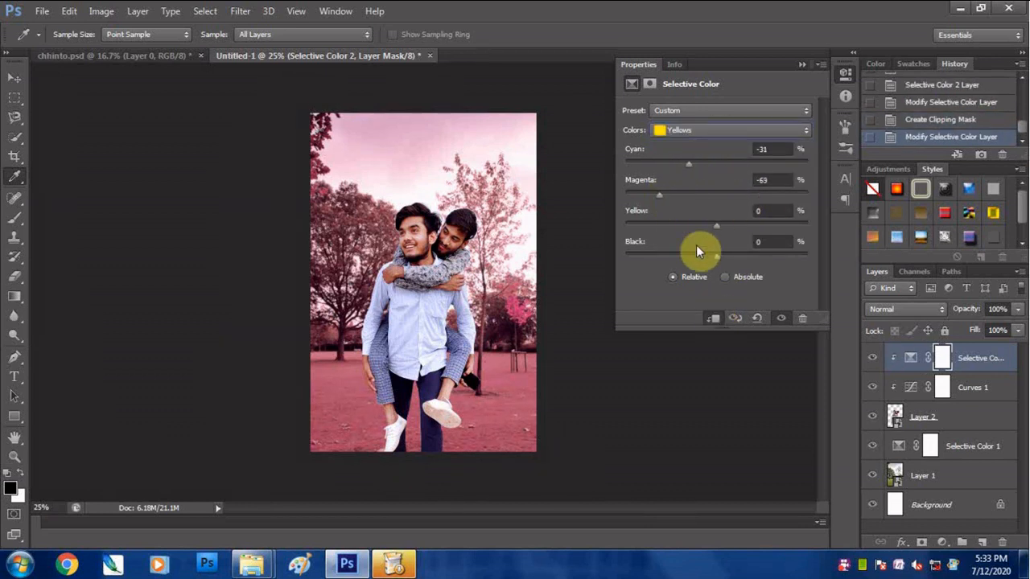
pyautogui.click(719, 133)
pyautogui.click(712, 115)
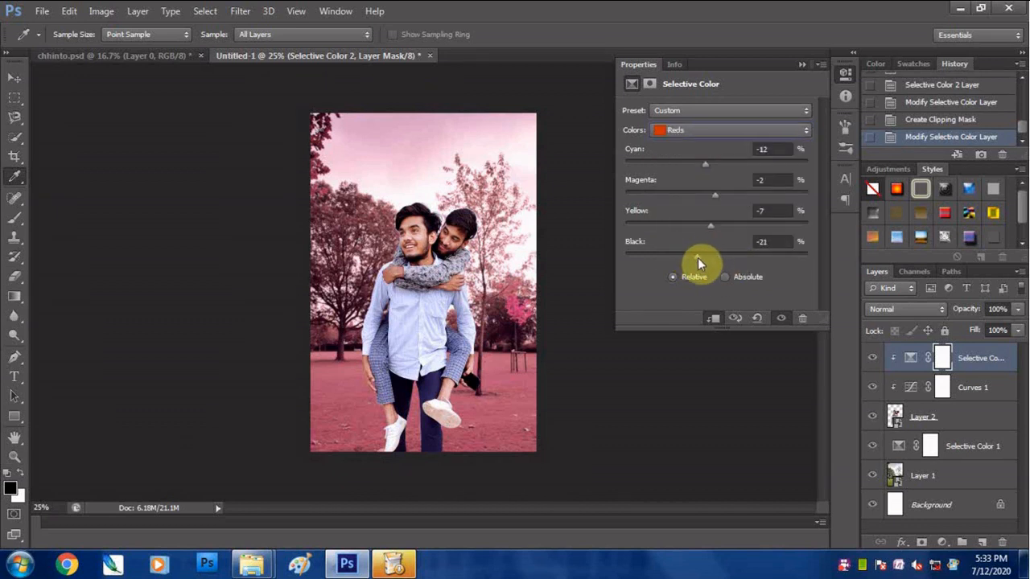
# - Lower Cyan to about -10 in the Blacks of the clipped Selective Color adjustment and close its settings
pyautogui.click(718, 133)
pyautogui.click(716, 244)
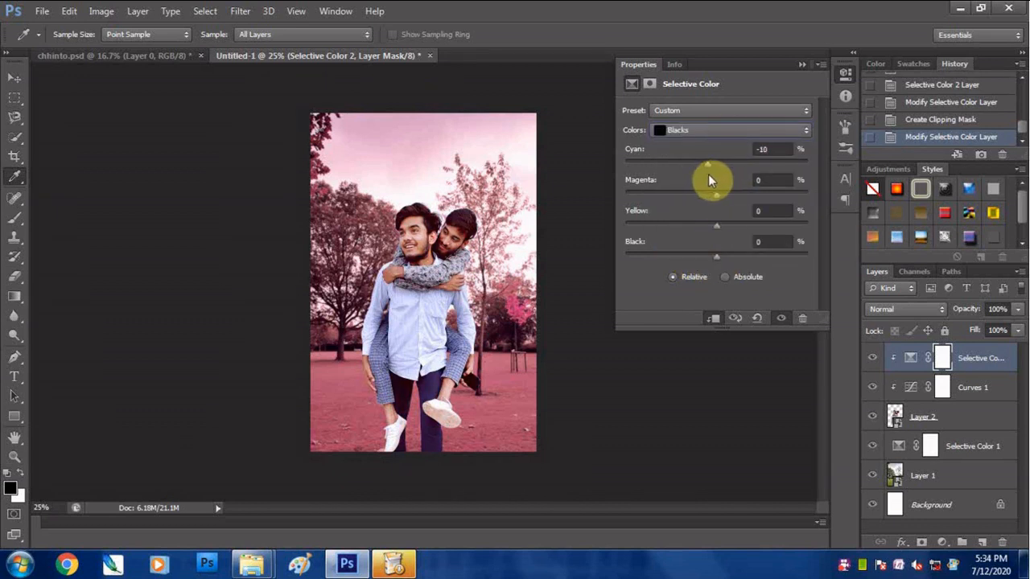
pyautogui.click(801, 64)
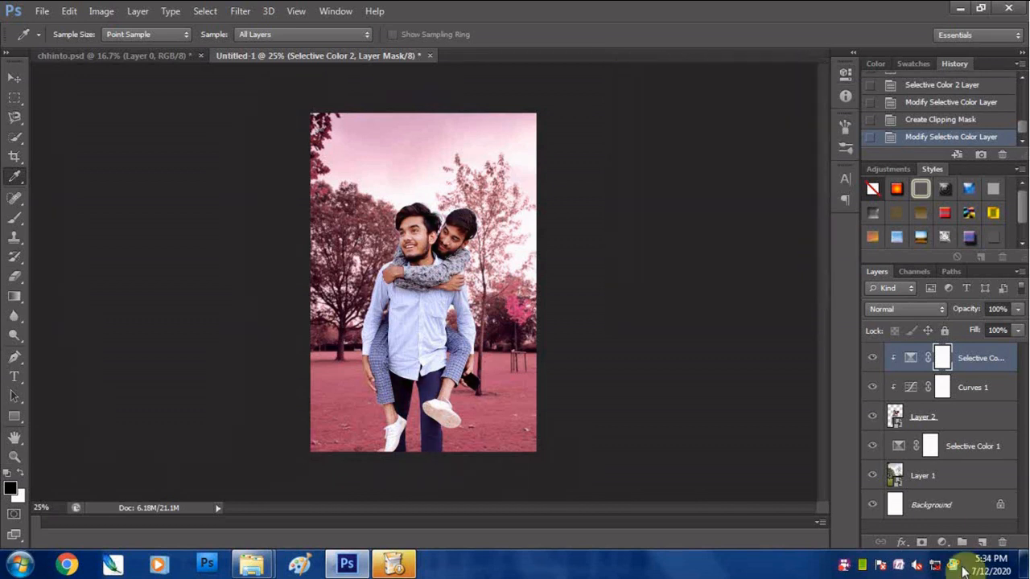
# - Add a Color Balance adjustment clipped to the men's layers, set the midtones Cyan-Red value to -4 and adjust the remaining midtone balance
pyautogui.click(941, 543)
pyautogui.click(931, 377)
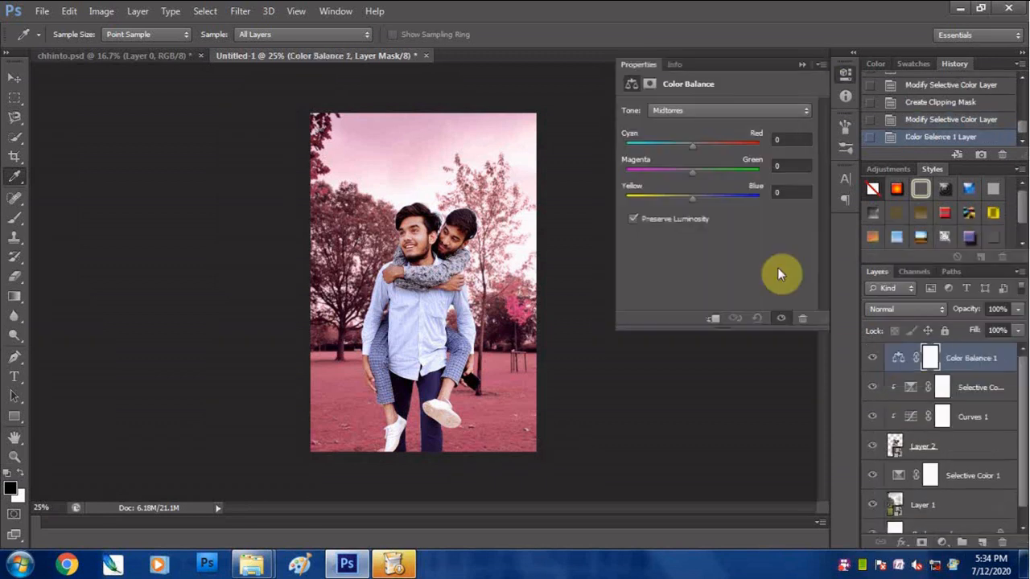
pyautogui.click(713, 318)
pyautogui.click(689, 144)
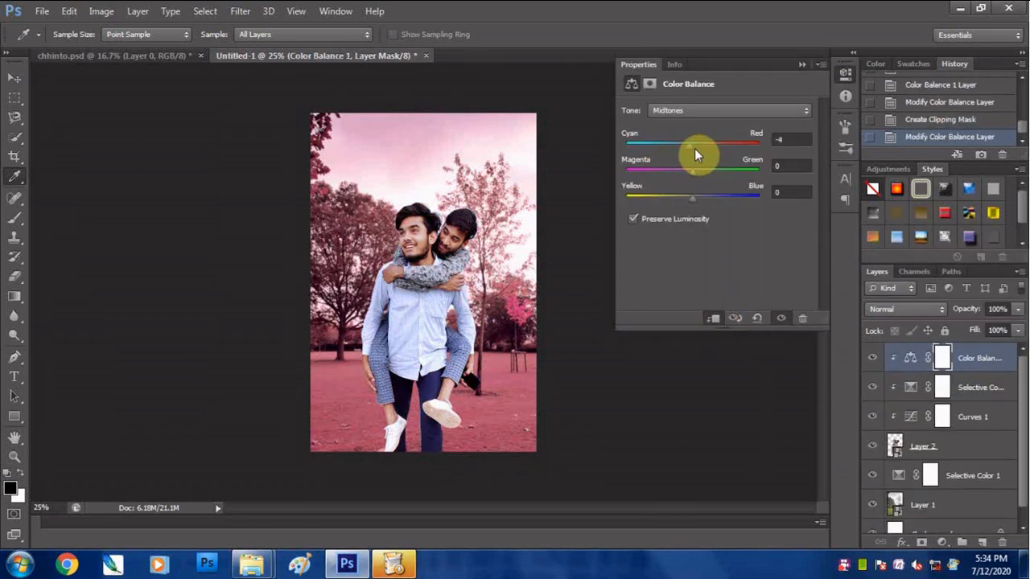
pyautogui.moveTo(693, 170); pyautogui.dragTo(697, 211)
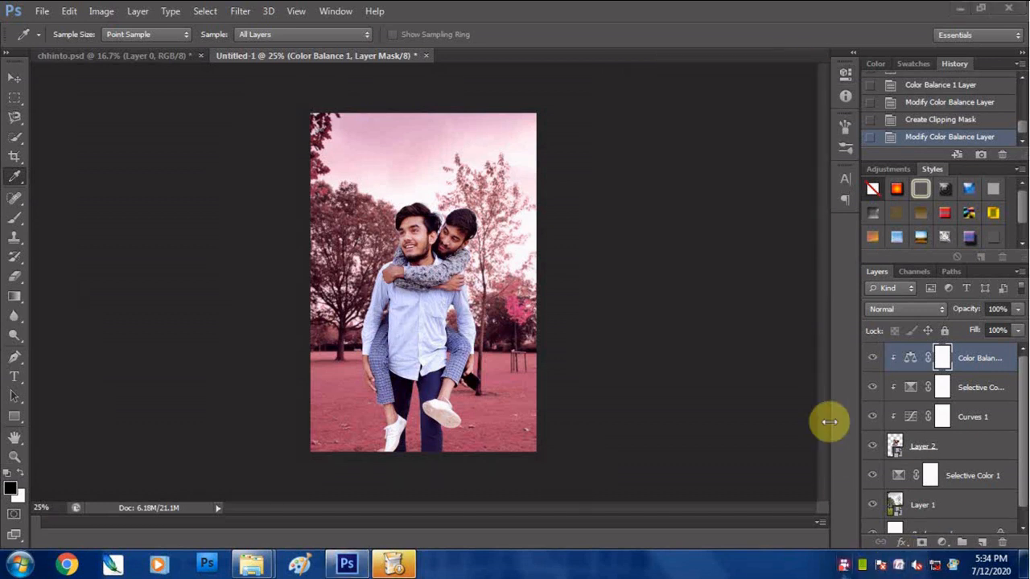
# - Open the Layer 2 smart object, lighten the men's faces and exposed skin with the Dodge tool (Midtones, 25% exposure), save and close it
pyautogui.doubleClick(896, 449)
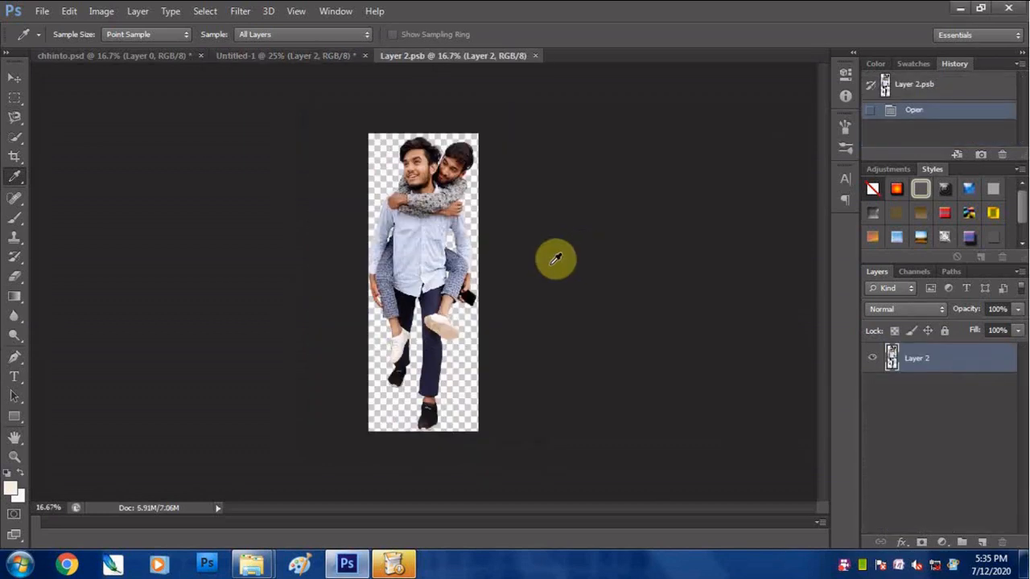
pyautogui.click(15, 337)
pyautogui.click(420, 167)
pyautogui.click(448, 172)
pyautogui.click(399, 323)
pyautogui.click(475, 286)
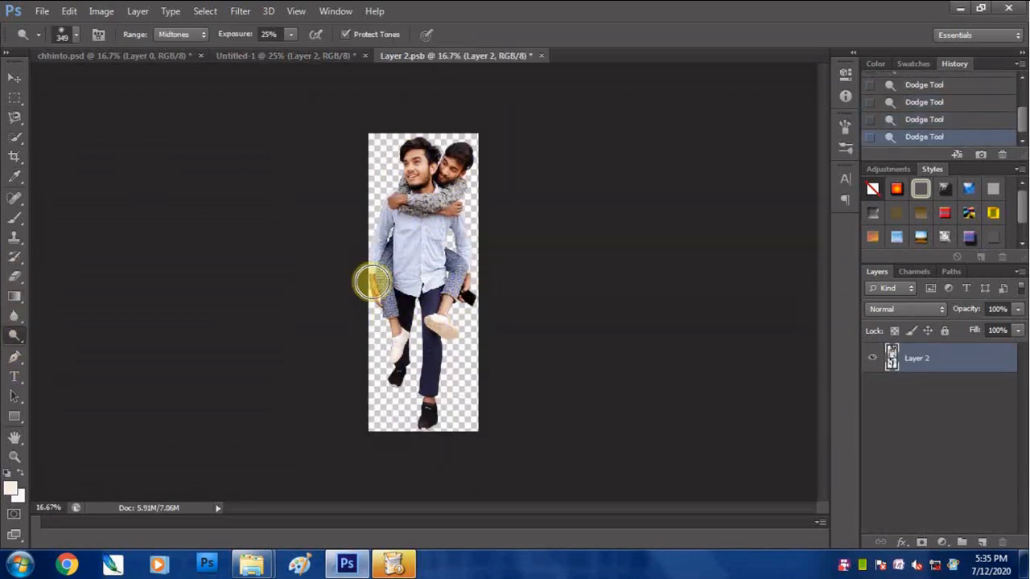
pyautogui.hotkey('ctrl', 's')
pyautogui.click(541, 55)
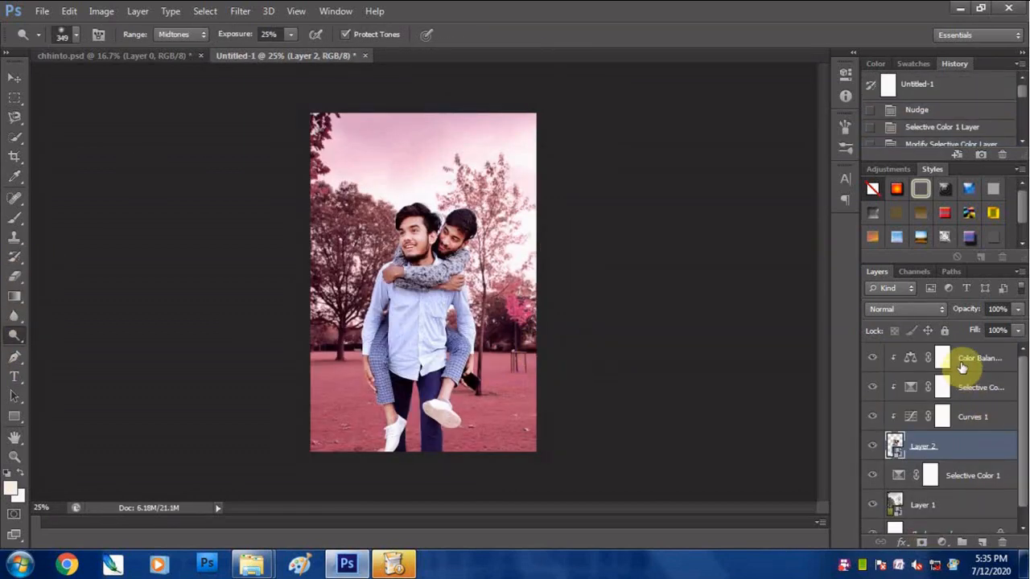
# - Add a second Curves adjustment above the Color Balance layer, adjust its shadow and highlight points, and clip it to the men's layers
pyautogui.click(963, 368)
pyautogui.click(943, 543)
pyautogui.click(916, 309)
pyautogui.moveTo(777, 174); pyautogui.dragTo(774, 176)
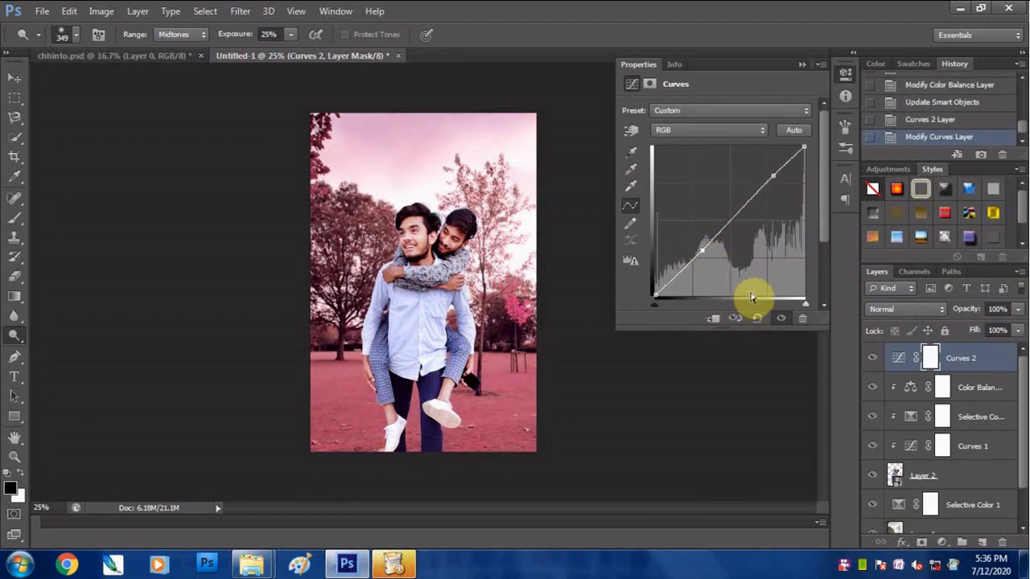
pyautogui.click(714, 319)
pyautogui.click(804, 62)
# - Add a Levels adjustment above Selective Color 1 and set its black input level to 23
pyautogui.scroll(1, 391, 230)
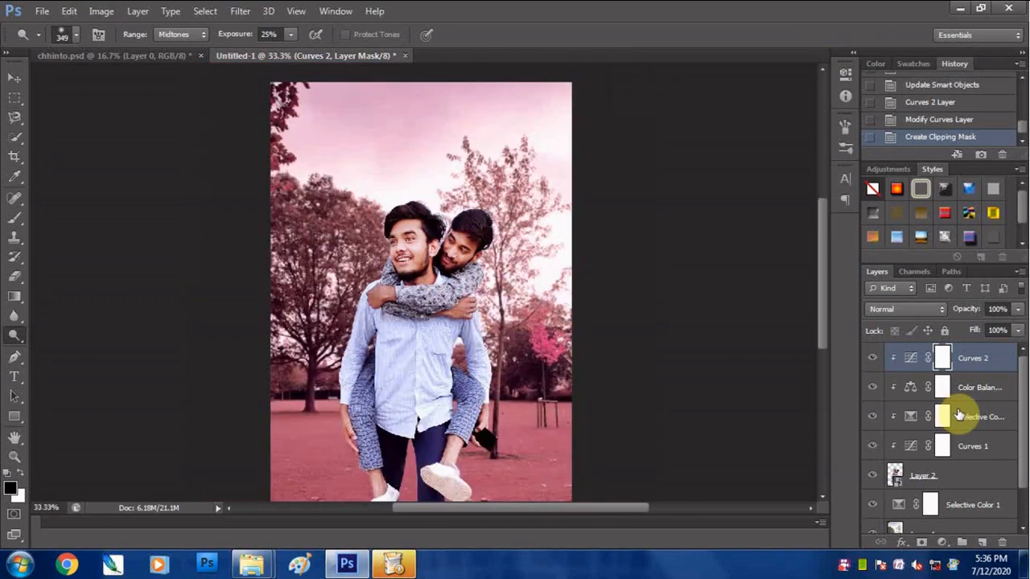
pyautogui.scroll(-1, 957, 450)
pyautogui.click(948, 489)
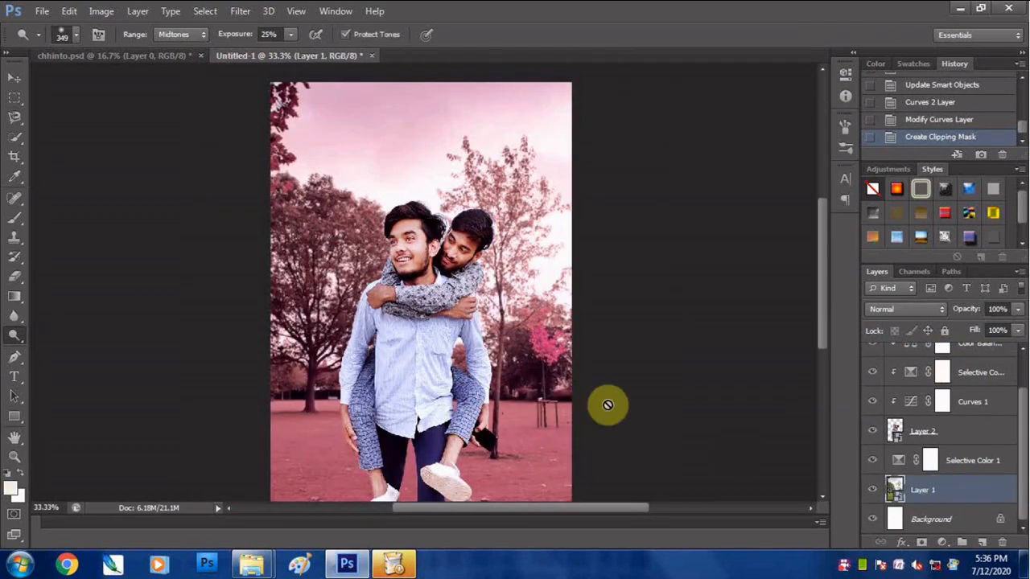
pyautogui.click(934, 467)
pyautogui.click(942, 541)
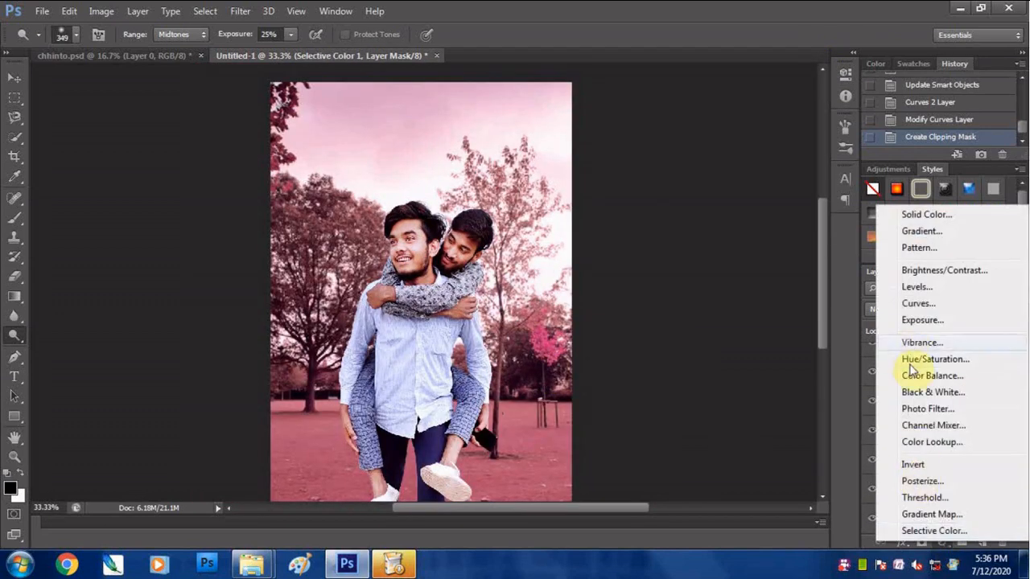
pyautogui.click(914, 294)
pyautogui.moveTo(809, 219); pyautogui.dragTo(797, 221)
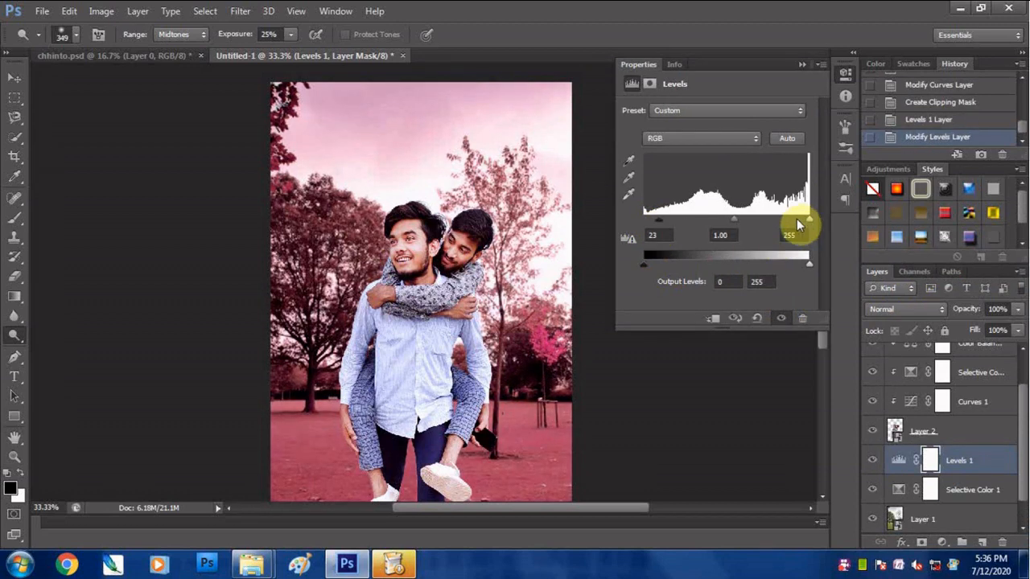
pyautogui.click(801, 64)
# - Apply a Box Blur with a 3-pixel radius to the park background on Layer 1
pyautogui.hotkey('ctrl', '-')
pyautogui.scroll(-2, 1016, 426)
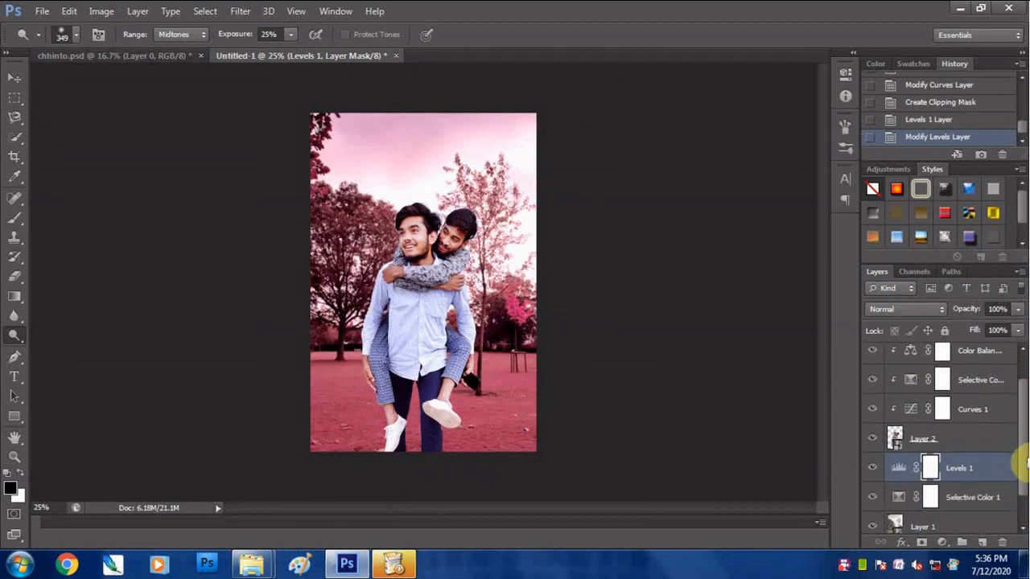
pyautogui.click(925, 490)
pyautogui.click(239, 11)
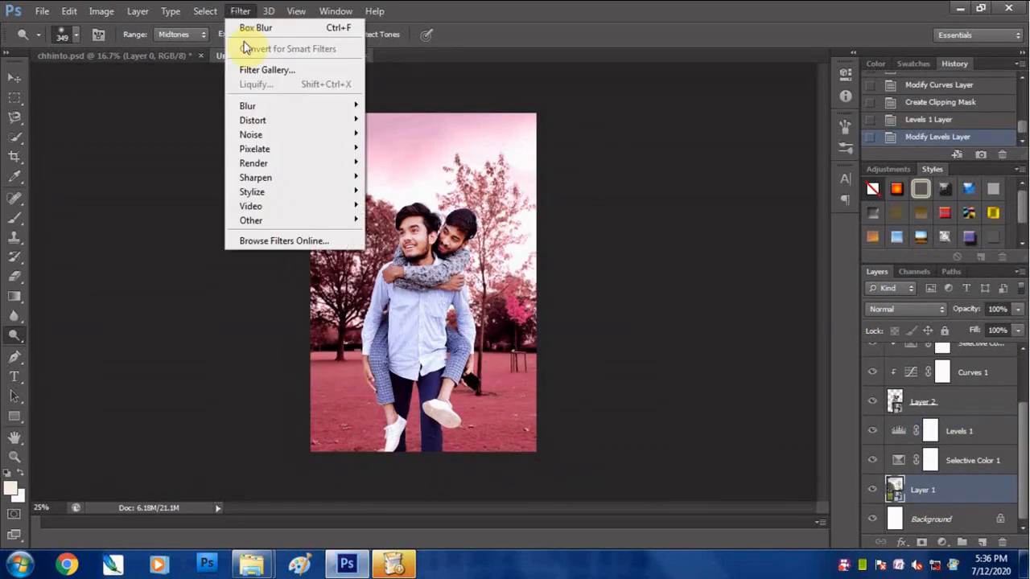
pyautogui.moveTo(274, 104)
pyautogui.click(425, 184)
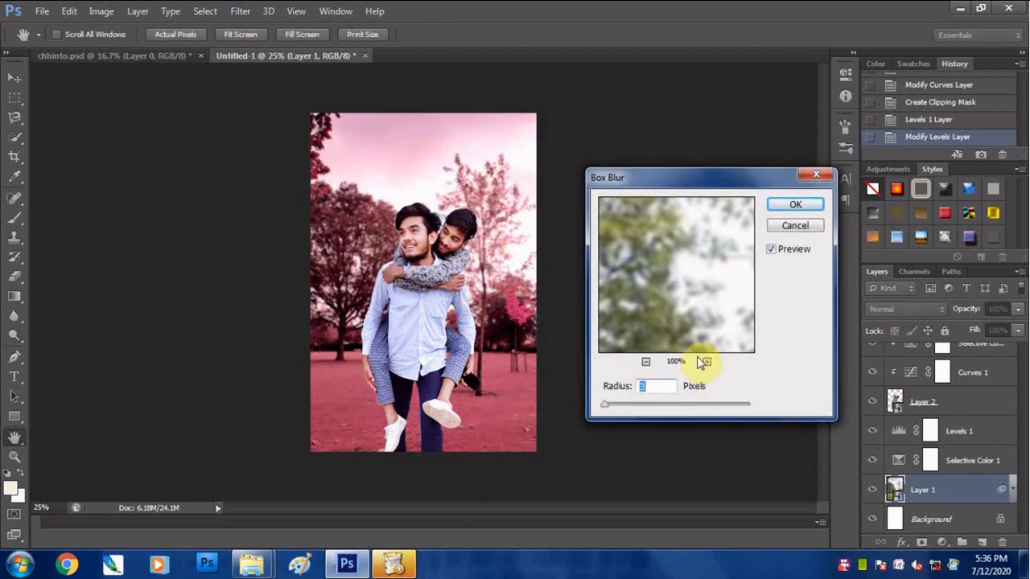
pyautogui.click(774, 204)
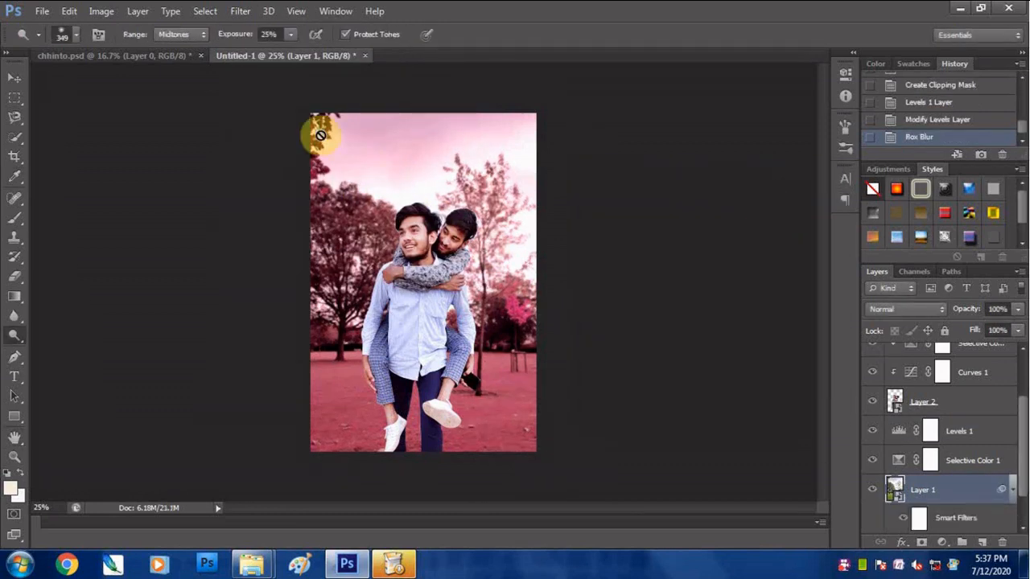
# - Apply the Box Blur to the park background two more times
pyautogui.click(240, 10)
pyautogui.moveTo(257, 104)
pyautogui.click(424, 181)
pyautogui.click(782, 201)
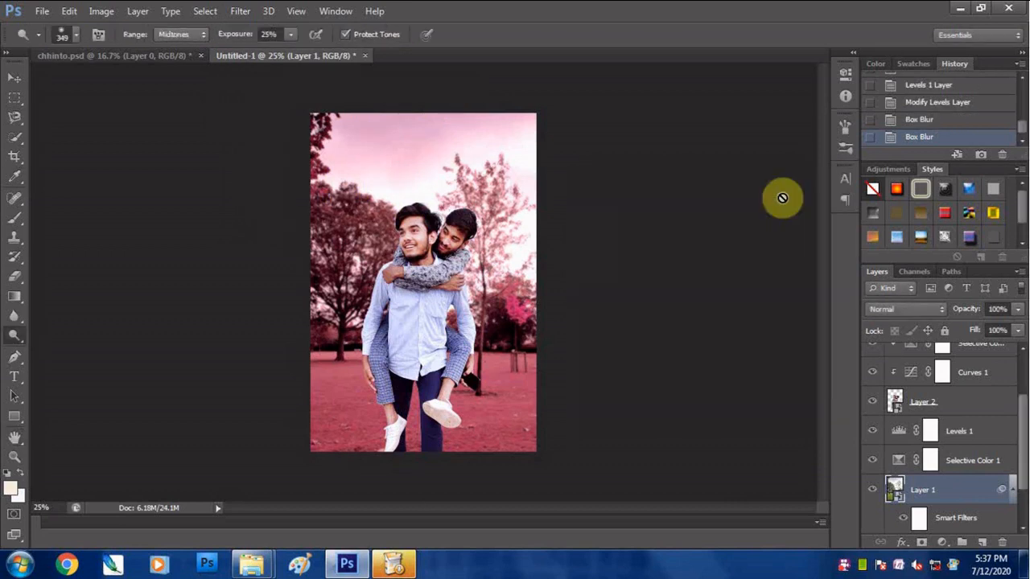
pyautogui.hotkey('ctrl', 'alt', 'f')
pyautogui.click(779, 203)
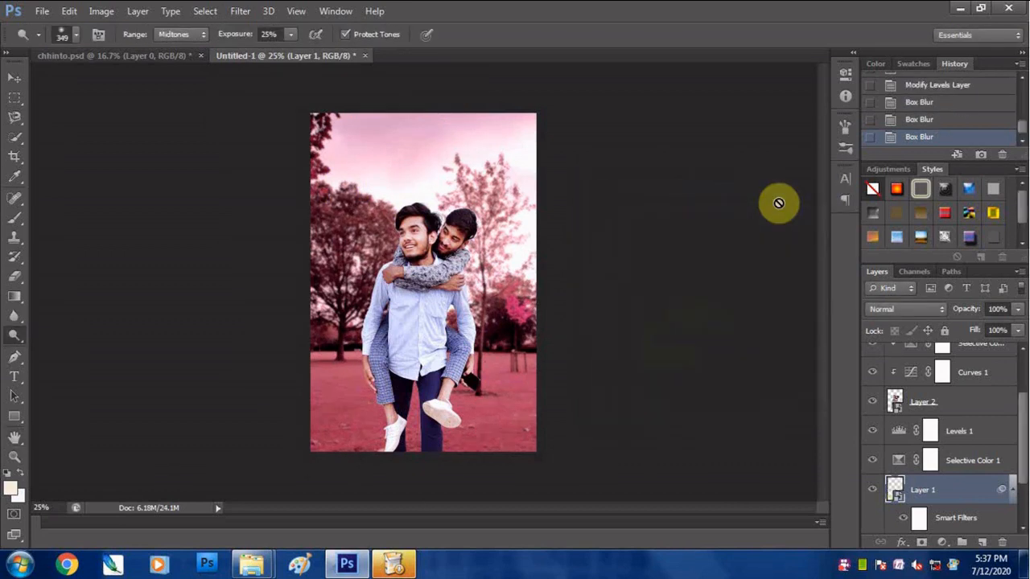
# - Set Black to -28 in the Reds of the Selective Color adjustment clipped to the men
pyautogui.moveTo(1025, 447); pyautogui.dragTo(1021, 398)
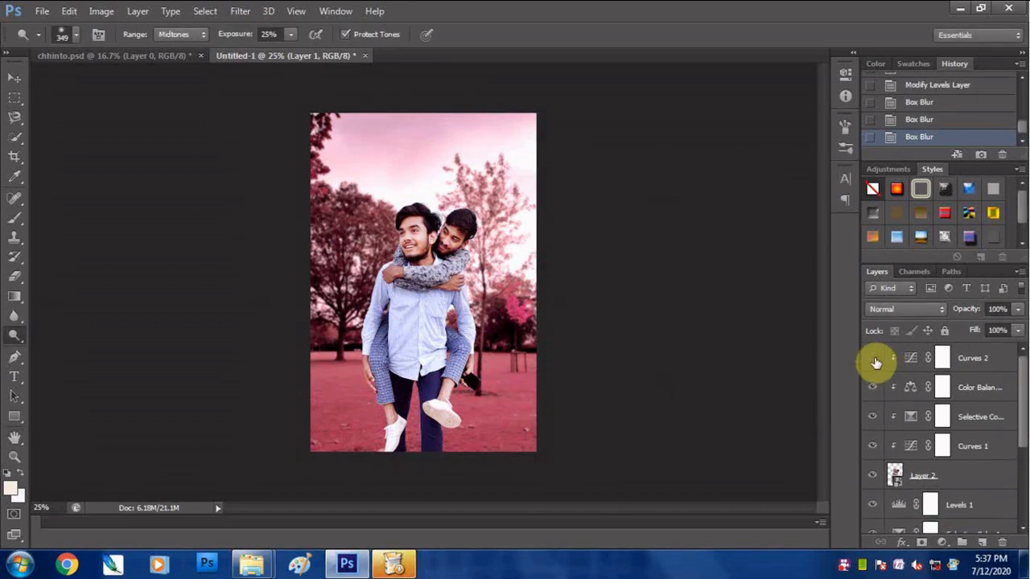
pyautogui.doubleClick(910, 416)
pyautogui.click(689, 129)
pyautogui.click(689, 142)
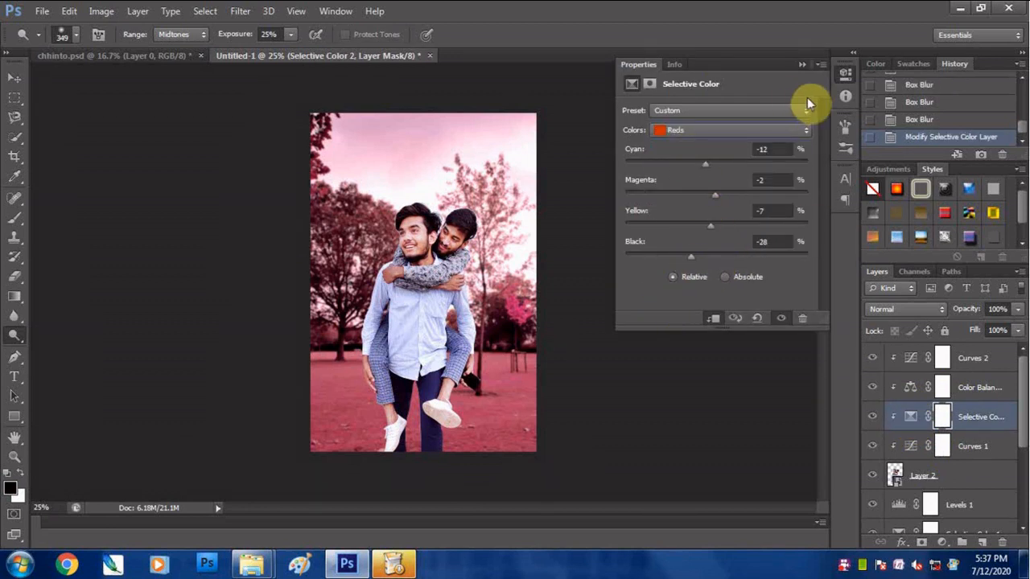
pyautogui.click(802, 64)
# - Try to paint over the leaves in the photo's upper-left corner with the Brush tool on the Background layer
pyautogui.moveTo(1022, 439)
pyautogui.mouseDown()
pyautogui.moveTo(1022, 453)
pyautogui.moveTo(1022, 439)
pyautogui.mouseUp()
pyautogui.click(14, 218)
pyautogui.moveTo(1023, 403); pyautogui.dragTo(1022, 481)
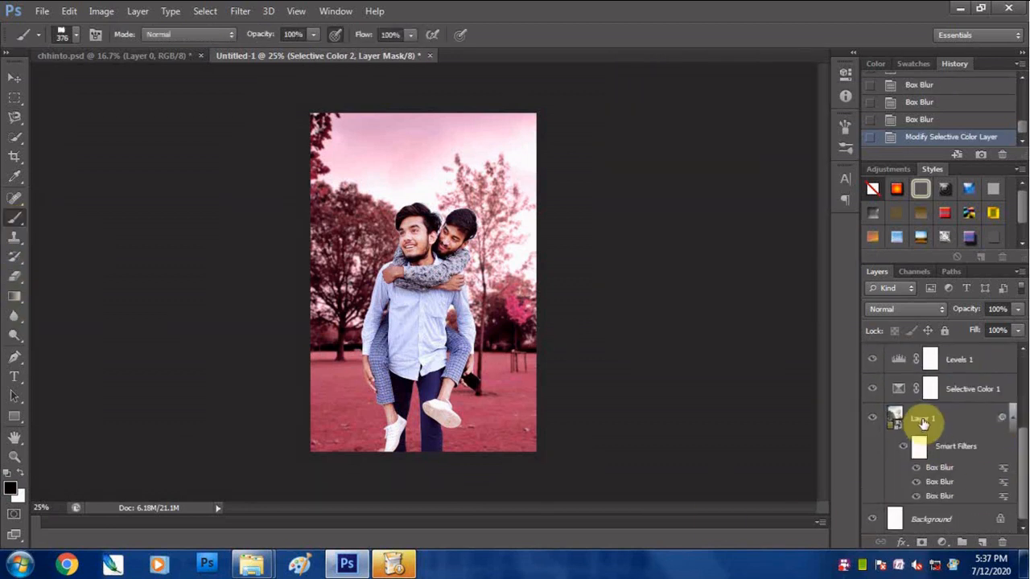
pyautogui.click(923, 422)
pyautogui.click(919, 525)
pyautogui.moveTo(366, 156); pyautogui.dragTo(301, 169)
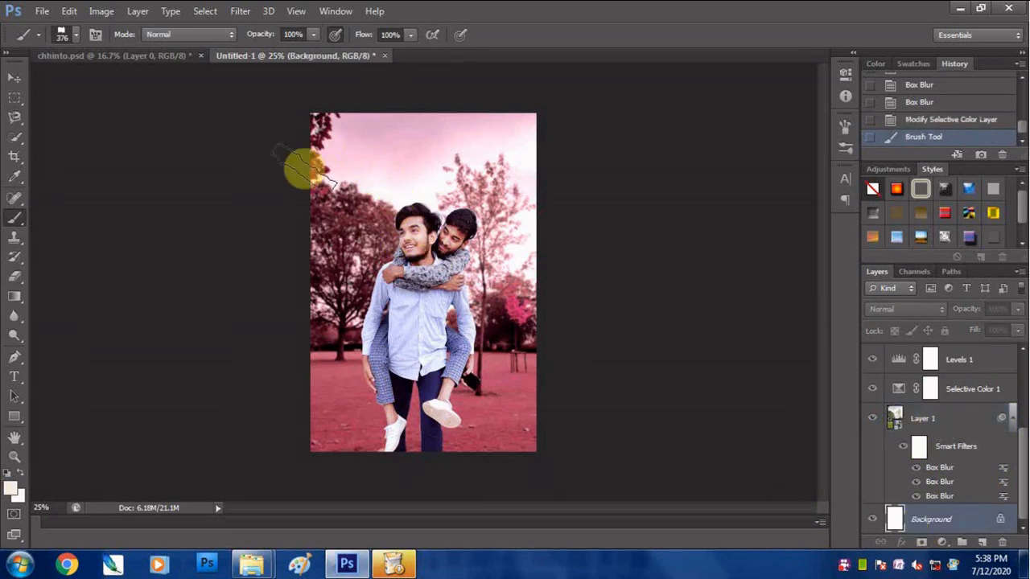
pyautogui.click(302, 169)
# - Open the Layer 1 smart object to view the original park photo and close it again
pyautogui.click(886, 426)
pyautogui.doubleClick(899, 427)
pyautogui.click(578, 251)
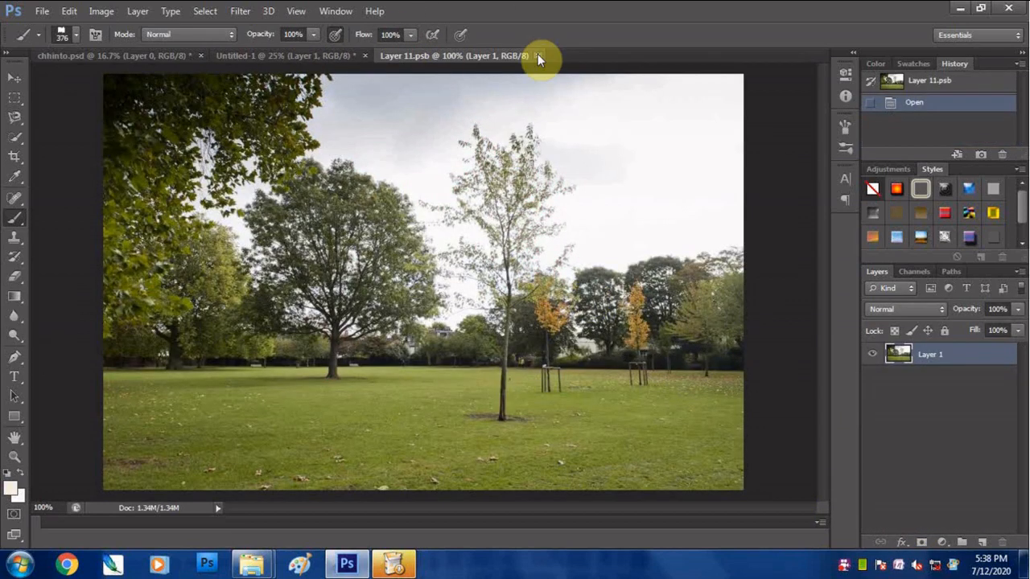
pyautogui.click(540, 54)
# - Rasterize Layer 1 and paint over the leaves in the photo's upper-left corner with a pale 376 px brush
pyautogui.moveTo(1019, 494); pyautogui.dragTo(1026, 397)
pyautogui.scroll(-3, 946, 451)
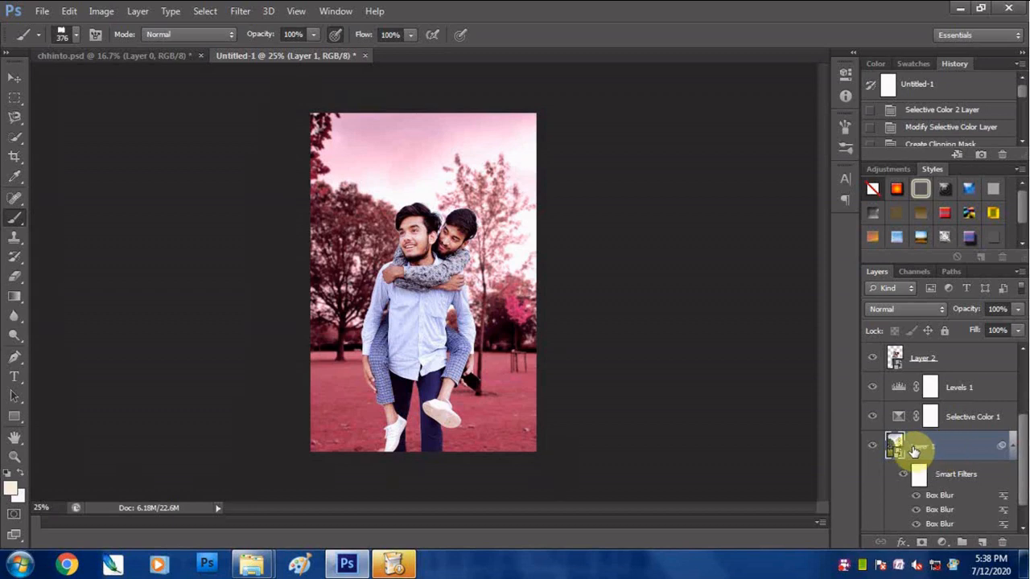
pyautogui.click(366, 136)
pyautogui.click(516, 232)
pyautogui.moveTo(378, 131); pyautogui.dragTo(285, 149)
# - Set the brush tip's angle to 2° and paint pale colour across the whole upper sky on Layer 1
pyautogui.rightClick(376, 140)
pyautogui.click(746, 225)
pyautogui.click(846, 148)
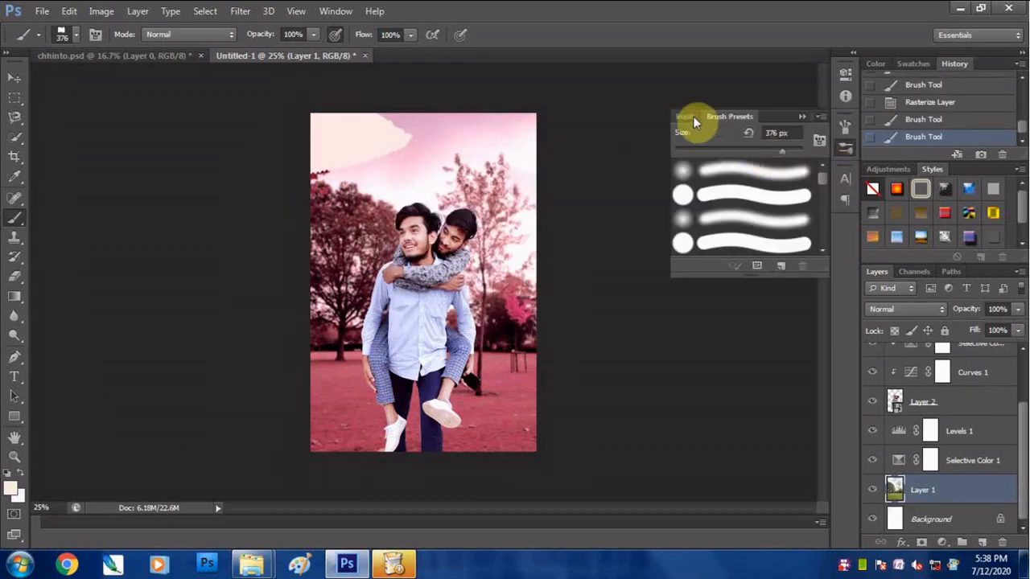
pyautogui.click(692, 117)
pyautogui.moveTo(773, 298)
pyautogui.mouseDown()
pyautogui.moveTo(791, 292)
pyautogui.moveTo(816, 312)
pyautogui.mouseUp()
pyautogui.moveTo(365, 154); pyautogui.dragTo(459, 158)
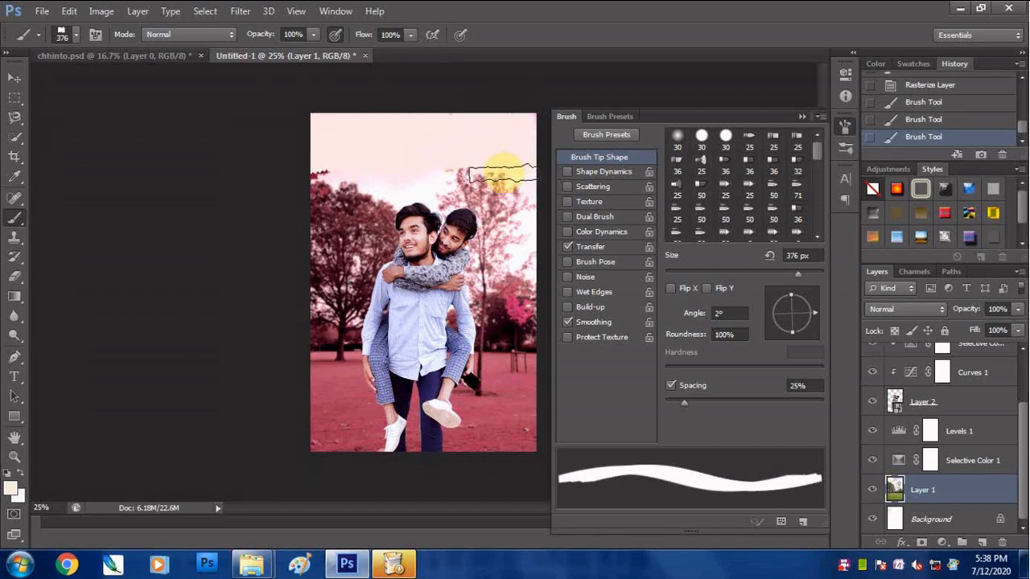
# - Try to hide the sky on Layer 1 by adding a layer mask and painting black across it
pyautogui.doubleClick(895, 488)
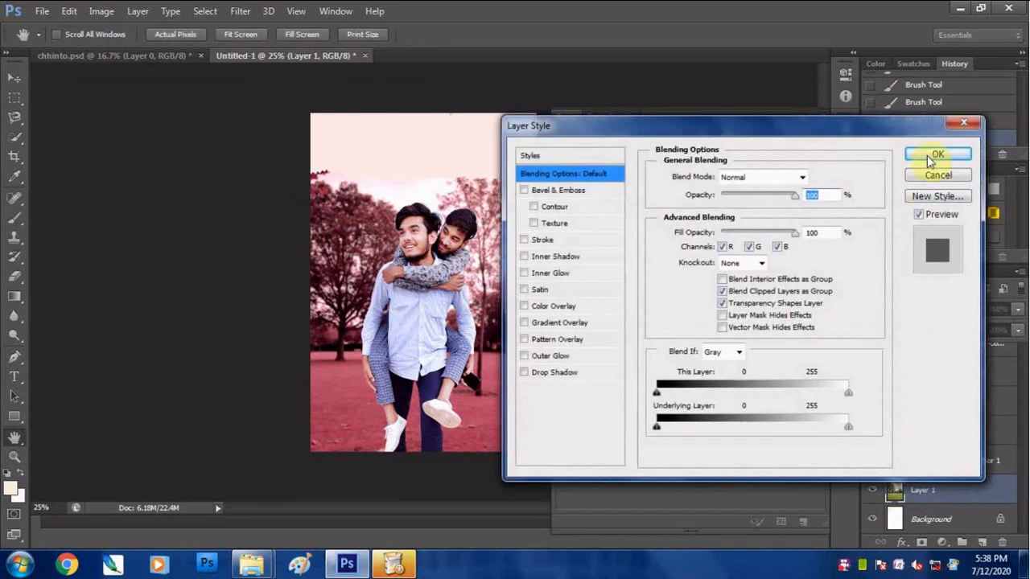
pyautogui.click(925, 153)
pyautogui.click(923, 542)
pyautogui.moveTo(379, 137)
pyautogui.mouseDown()
pyautogui.moveTo(428, 122)
pyautogui.moveTo(499, 137)
pyautogui.mouseUp()
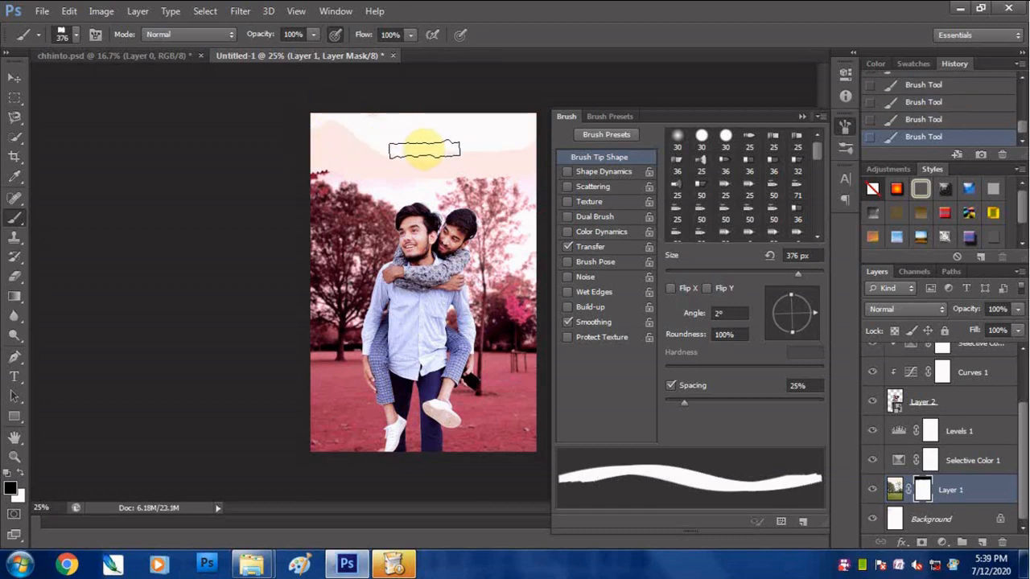
pyautogui.click(803, 116)
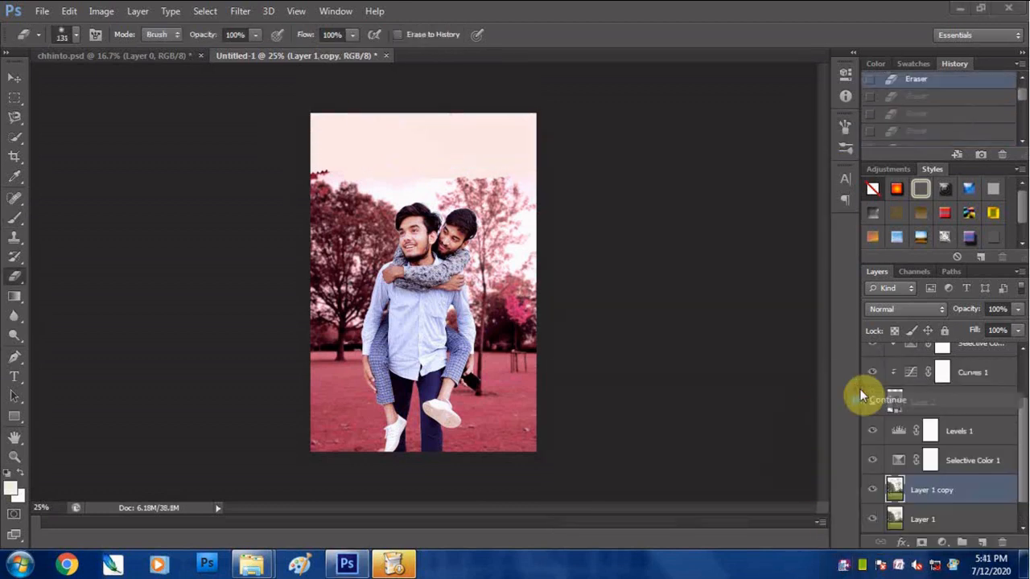
# - Paint pale brush strokes over the sky area of Layer 0
pyautogui.click(16, 219)
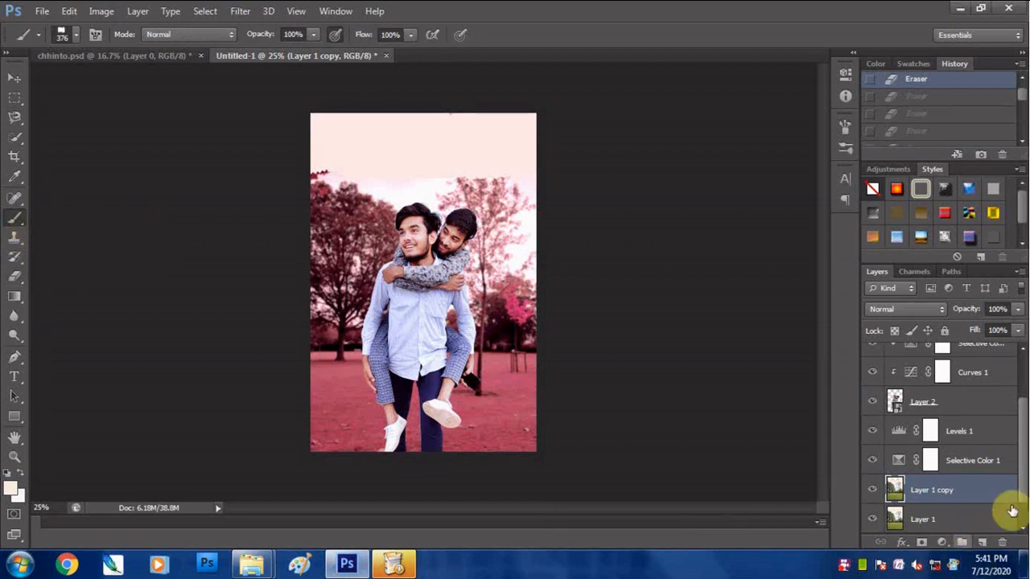
pyautogui.moveTo(1022, 491); pyautogui.dragTo(1022, 515)
pyautogui.click(950, 520)
pyautogui.click(404, 138)
pyautogui.click(409, 139)
pyautogui.click(427, 140)
# - Erase the top area of Layer 0 using the Eraser with the ragged 2071 brush tip
pyautogui.click(14, 277)
pyautogui.rightClick(488, 146)
pyautogui.moveTo(651, 261); pyautogui.dragTo(651, 320)
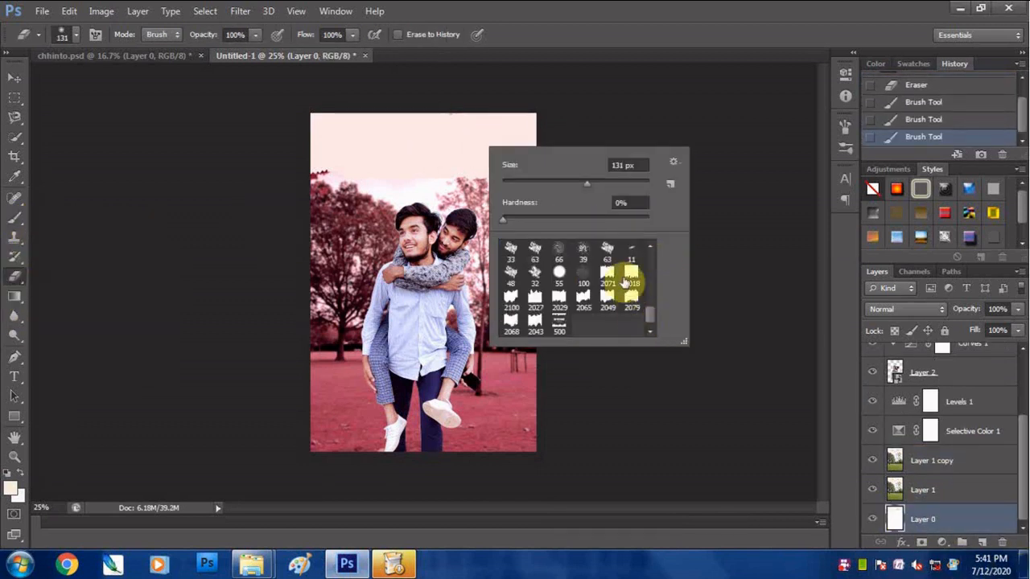
pyautogui.click(610, 274)
pyautogui.click(386, 127)
pyautogui.click(395, 123)
pyautogui.click(399, 121)
# - Delete Layer 1 copy and erase the top strip of Layer 1 with the ragged eraser tip
pyautogui.click(928, 467)
pyautogui.press('Delete')
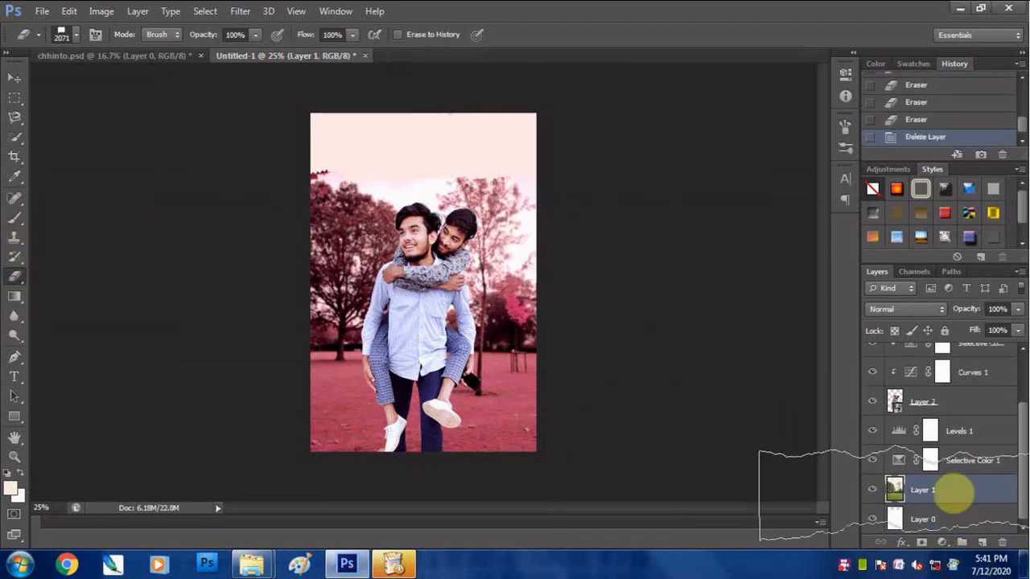
pyautogui.click(427, 122)
pyautogui.click(417, 122)
pyautogui.click(410, 121)
# - Enlarge the ragged eraser to 199 px and erase more of Layer 1's sky below the cleared strip
pyautogui.rightClick(409, 122)
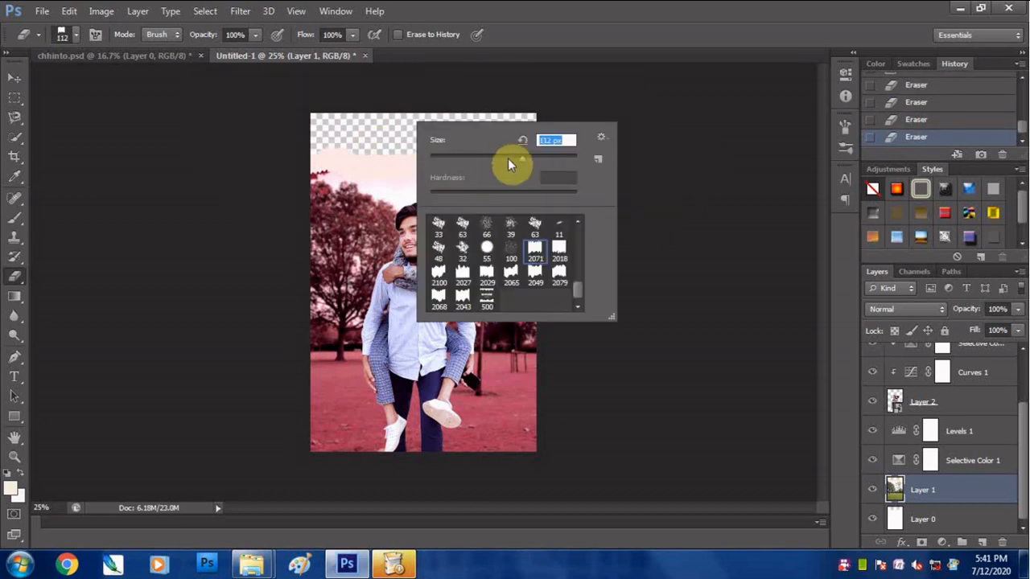
pyautogui.click(404, 165)
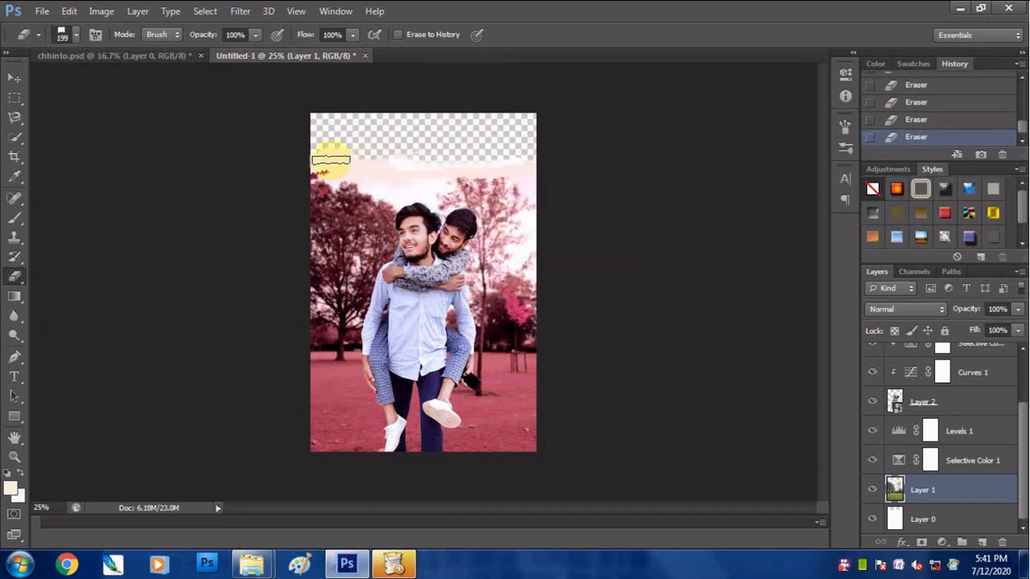
pyautogui.click(507, 153)
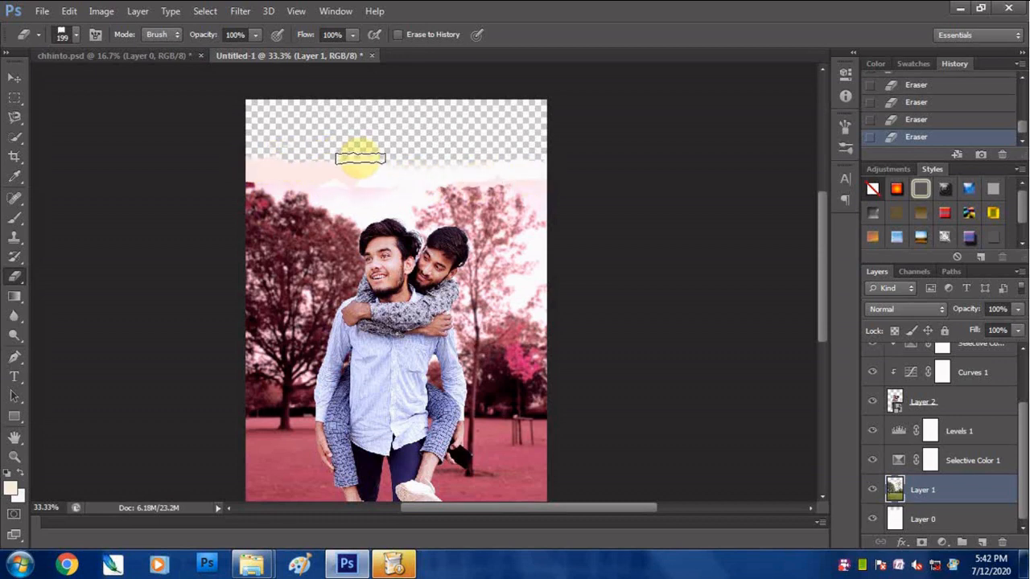
# - Tilt the ragged eraser tip downward to the right and erase Layer 1's sky towards the photo's right edge
pyautogui.click(845, 148)
pyautogui.click(684, 117)
pyautogui.moveTo(812, 315)
pyautogui.mouseDown()
pyautogui.moveTo(809, 334)
pyautogui.moveTo(819, 326)
pyautogui.mouseUp()
pyautogui.click(803, 117)
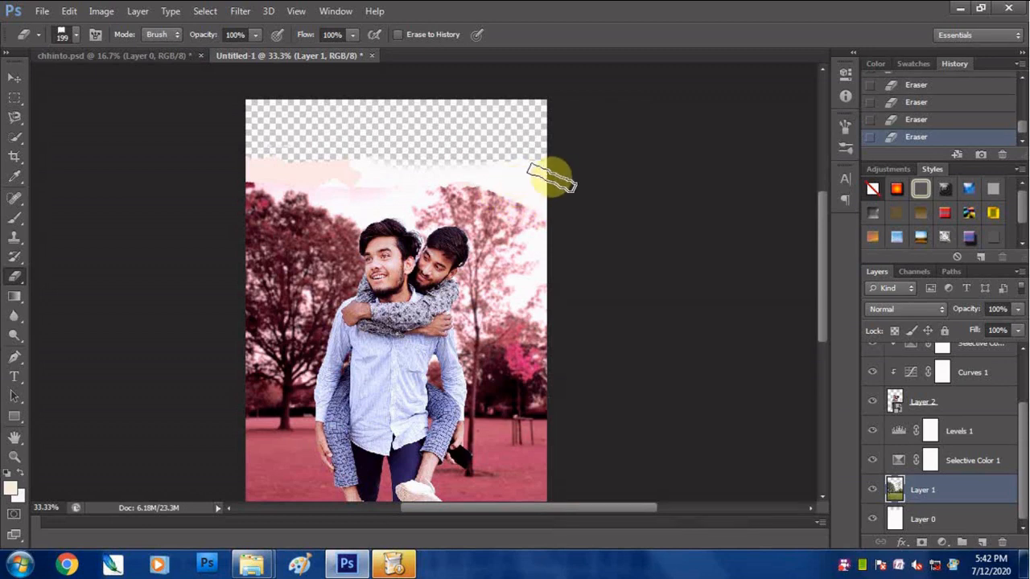
# - Set the 224 px eraser tip's angle to -161° and erase Layer 0's pale area along the left tree's slope
pyautogui.click(843, 182)
pyautogui.click(842, 180)
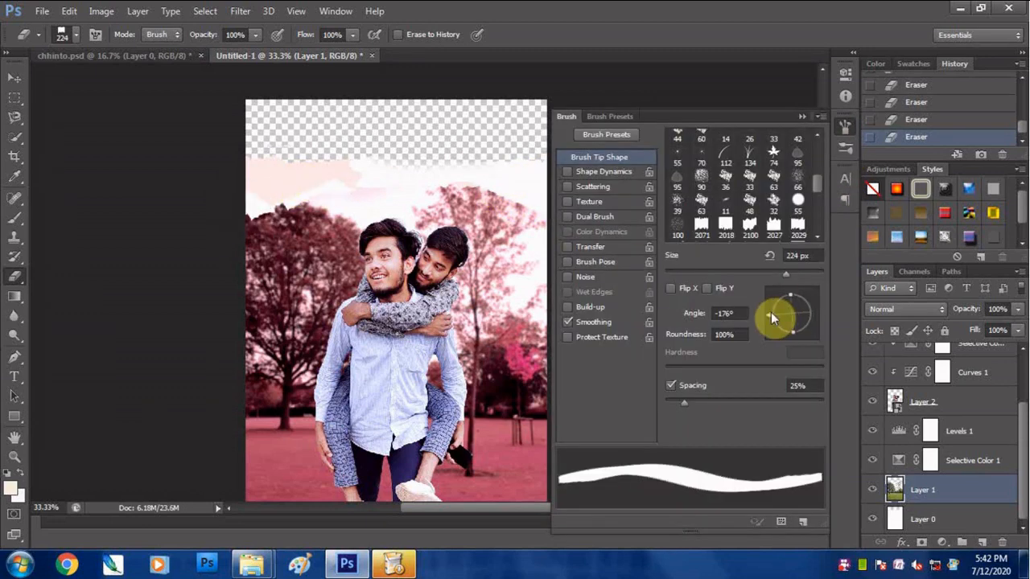
pyautogui.moveTo(771, 316); pyautogui.dragTo(772, 322)
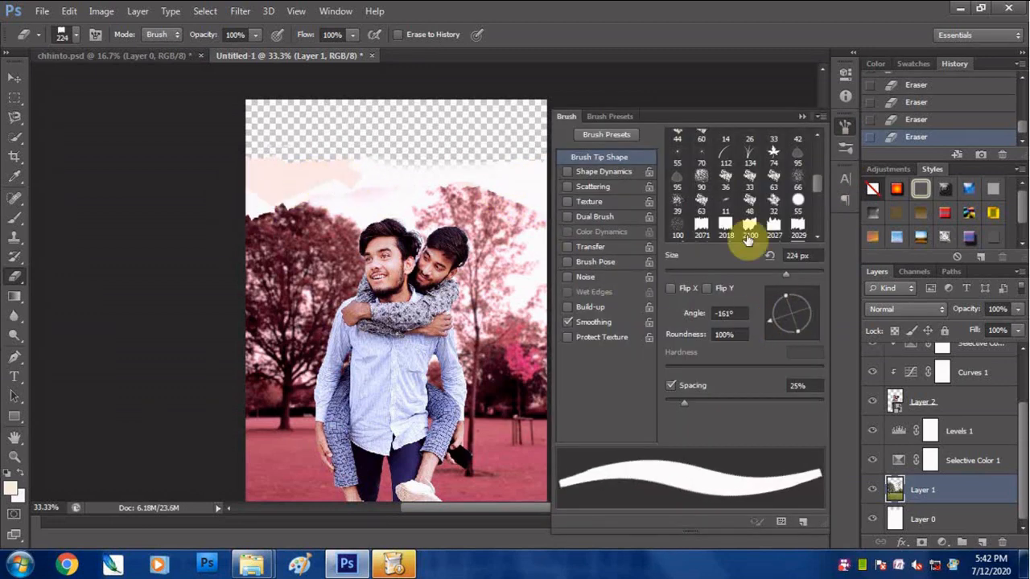
pyautogui.click(803, 117)
pyautogui.hotkey('alt', '[')
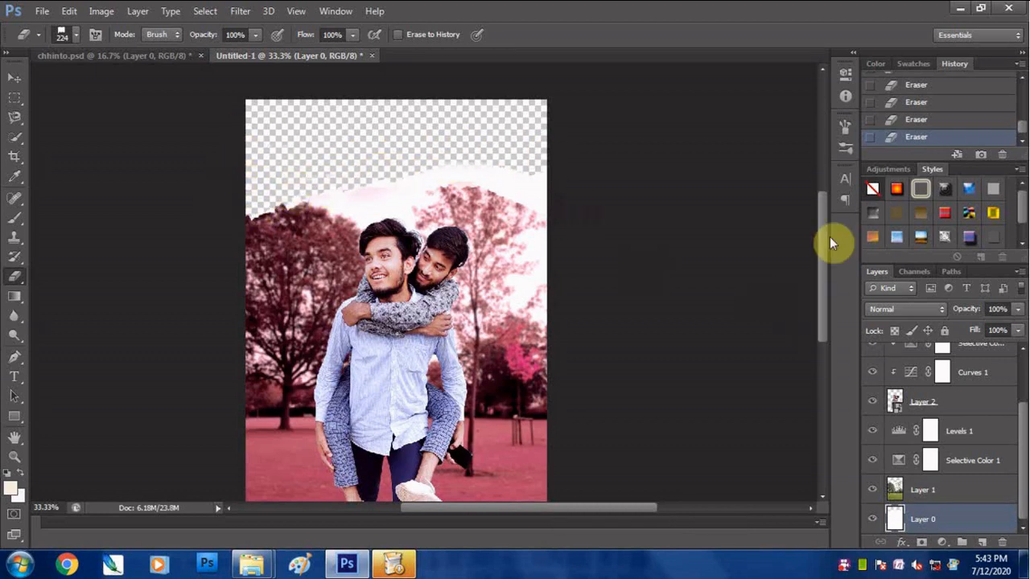
# - Set the eraser tip's angle to 3° and erase the remaining pale strip of Layer 0 above the torn edge
pyautogui.click(845, 149)
pyautogui.click(692, 116)
pyautogui.moveTo(787, 327)
pyautogui.mouseDown()
pyautogui.moveTo(810, 327)
pyautogui.moveTo(815, 312)
pyautogui.mouseUp()
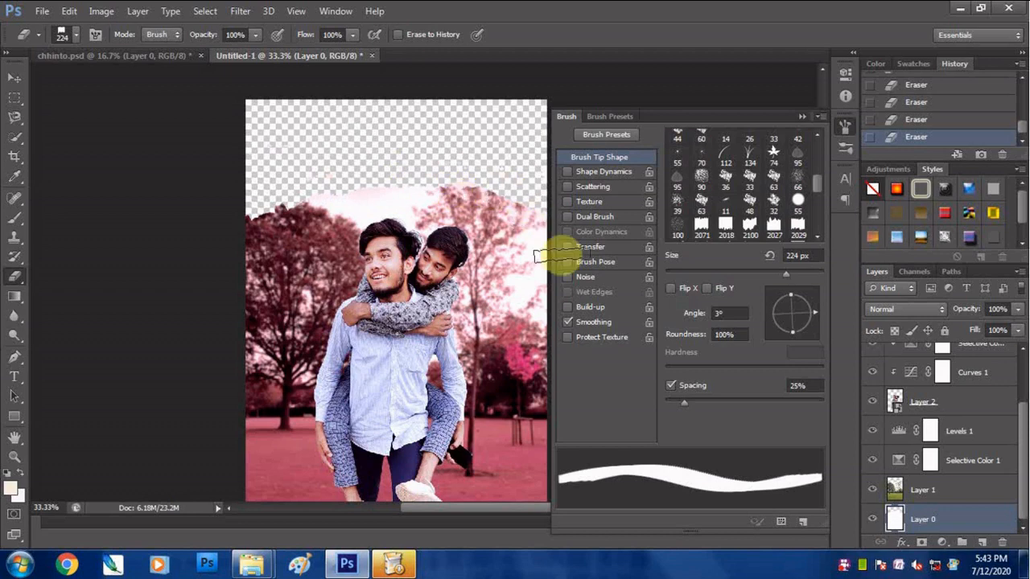
pyautogui.click(844, 127)
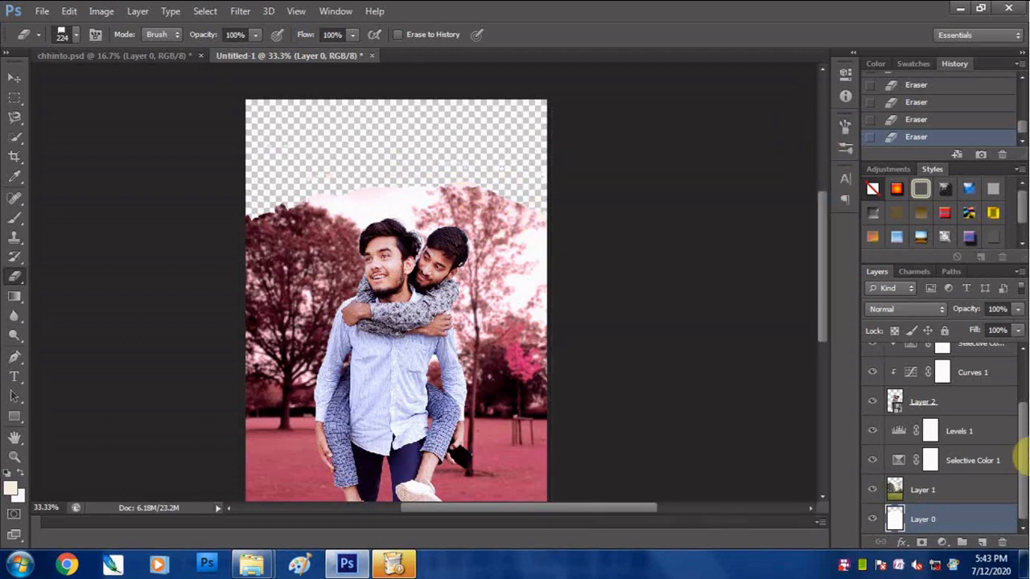
# - Merge Layer 1 and Layer 0 into one layer
pyautogui.keyDown('shift'); pyautogui.click(926, 497); pyautogui.keyUp('shift')
pyautogui.hotkey('ctrl', 'e')
pyautogui.rightClick(957, 525)
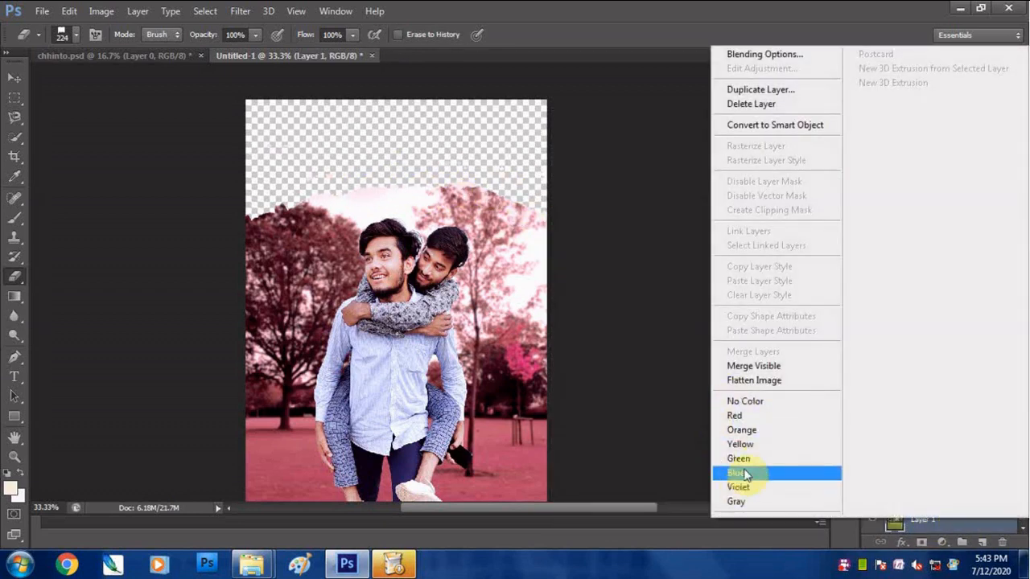
pyautogui.press('Escape')
# - Add a Stroke effect to the merged Layer 1 and erase the stray specks above the torn edge
pyautogui.click(901, 541)
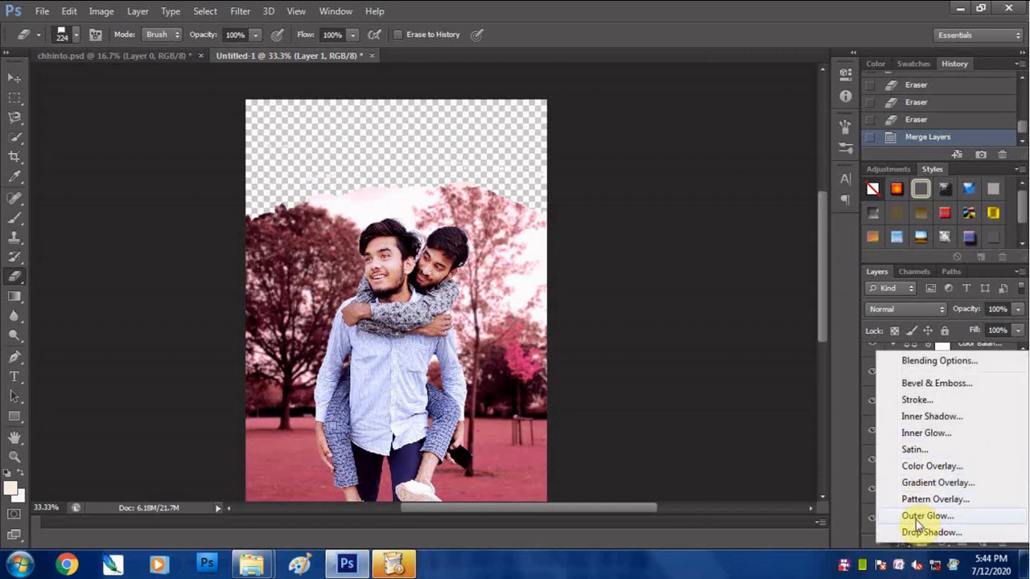
pyautogui.click(918, 400)
pyautogui.click(932, 153)
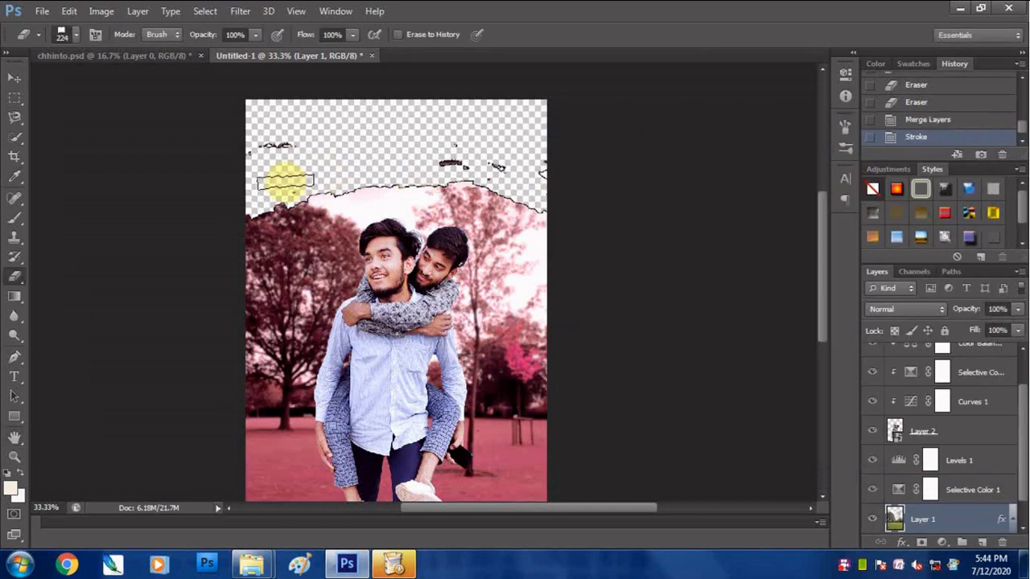
pyautogui.click(295, 113)
# - Change the colour of Layer 1's Stroke effect to white
pyautogui.click(1023, 517)
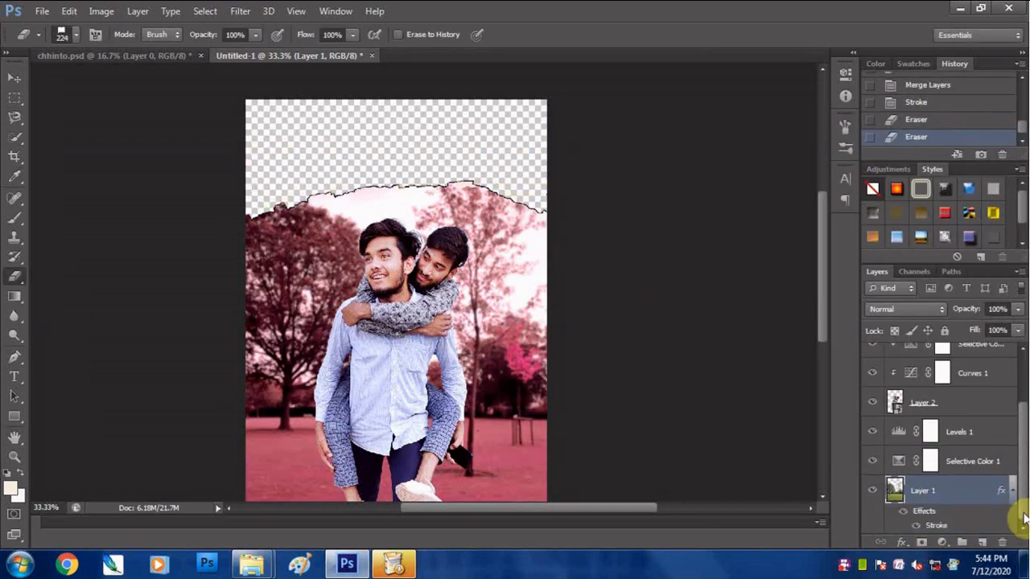
pyautogui.doubleClick(940, 529)
pyautogui.click(691, 282)
pyautogui.click(626, 285)
pyautogui.click(984, 274)
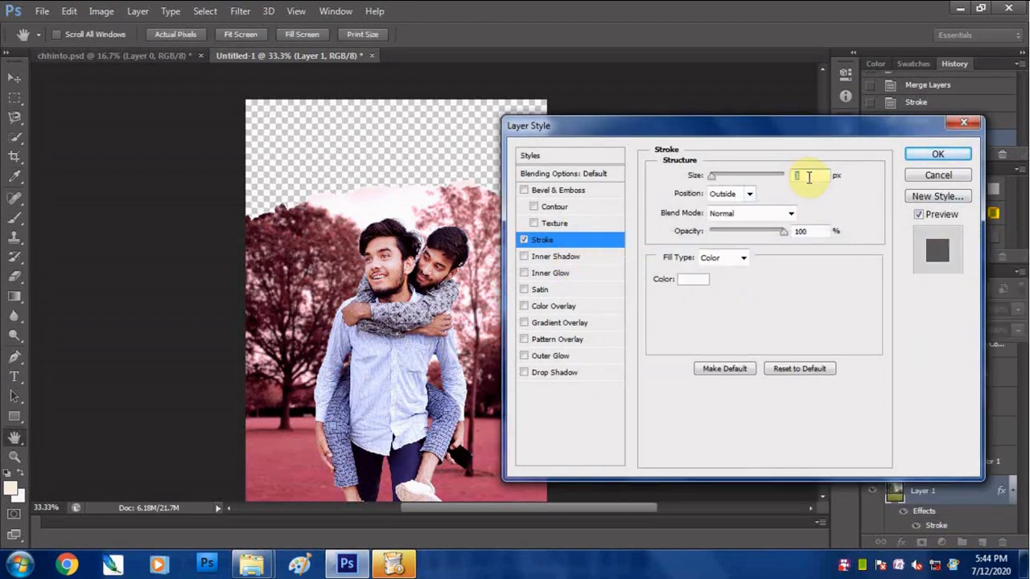
pyautogui.click(930, 156)
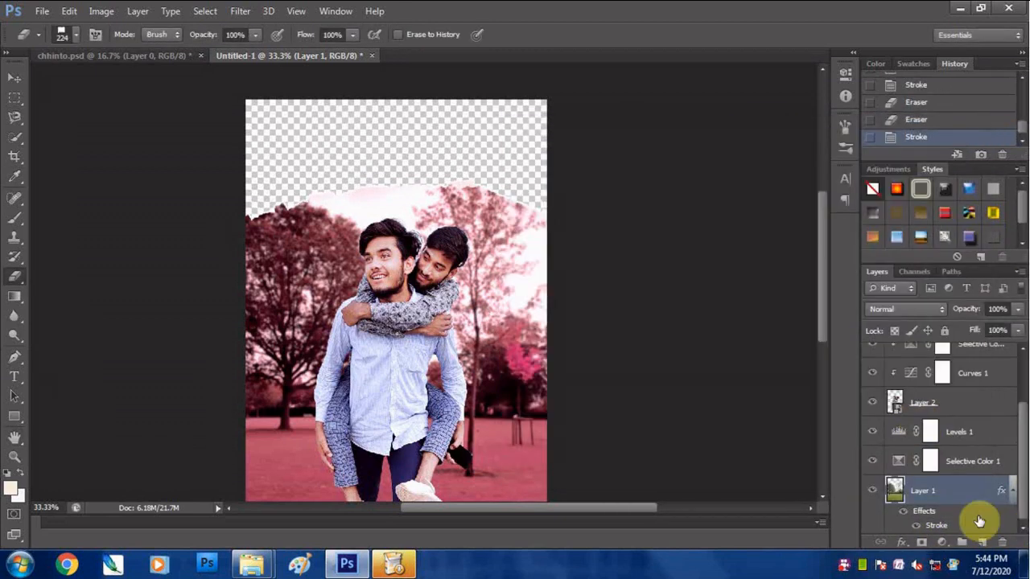
# - Add a Drop Shadow effect to Layer 1, adjusting its distance, size and opacity
pyautogui.click(909, 547)
pyautogui.click(917, 530)
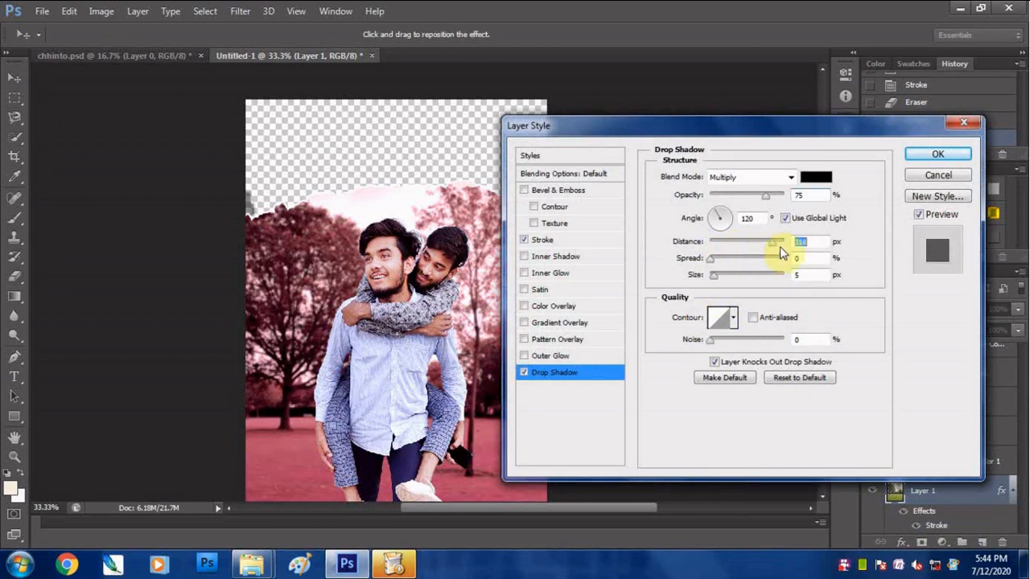
pyautogui.click(722, 275)
pyautogui.click(762, 199)
pyautogui.click(937, 154)
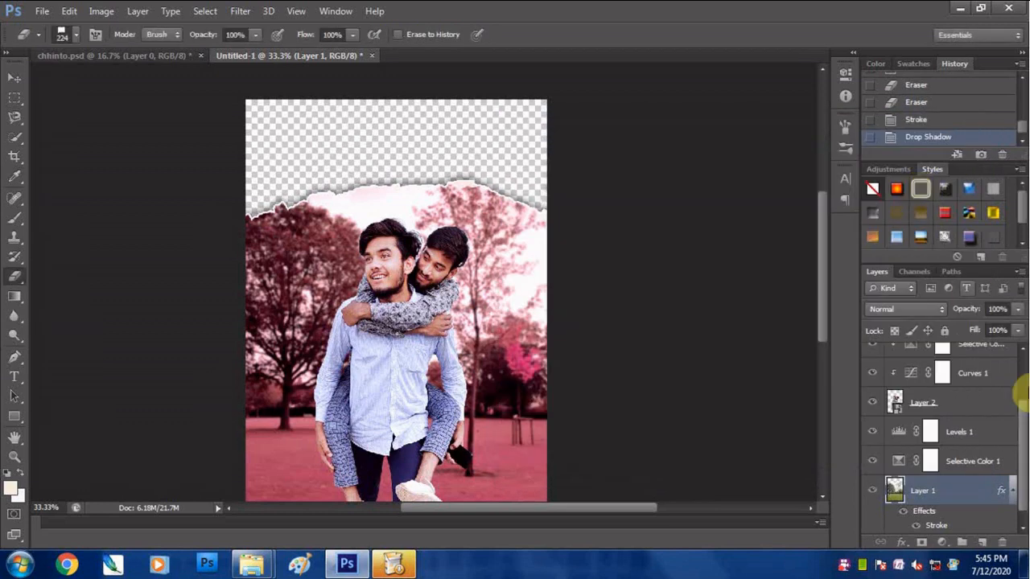
# - Save the composition as a PNG file named sub1 in the new proj folder
pyautogui.click(42, 10)
pyautogui.click(69, 188)
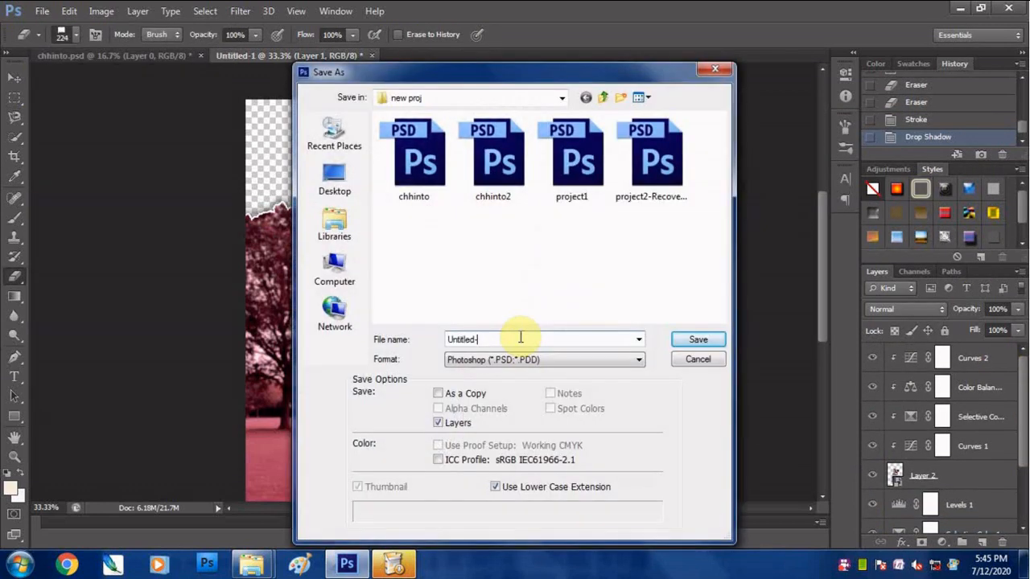
pyautogui.write('sub1')
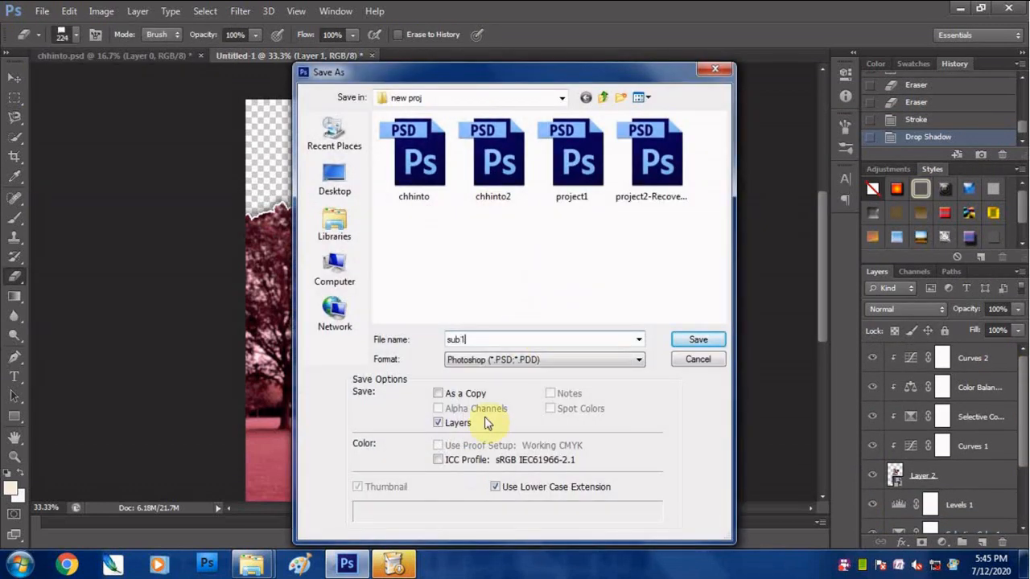
pyautogui.click(544, 360)
pyautogui.click(499, 290)
pyautogui.click(699, 340)
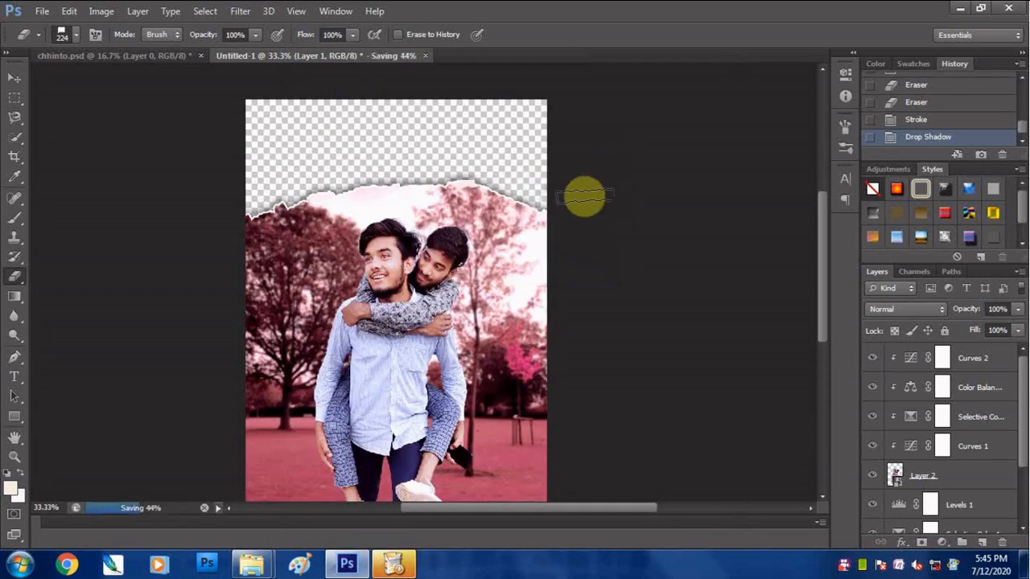
# - Close both open documents and open sub1.png
pyautogui.click(202, 55)
pyautogui.click(199, 58)
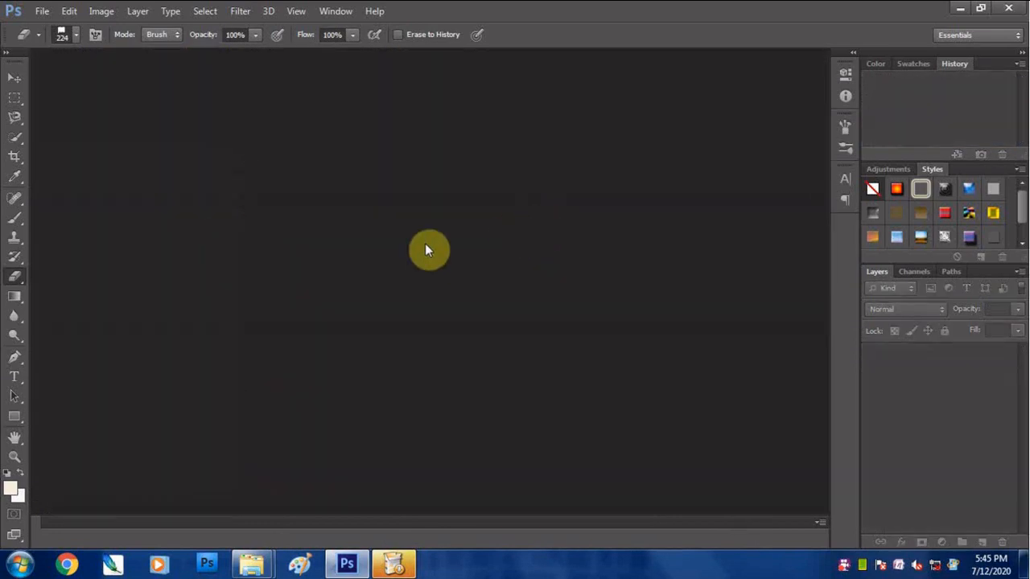
pyautogui.doubleClick(425, 243)
pyautogui.scroll(-2, 555, 385)
pyautogui.doubleClick(418, 406)
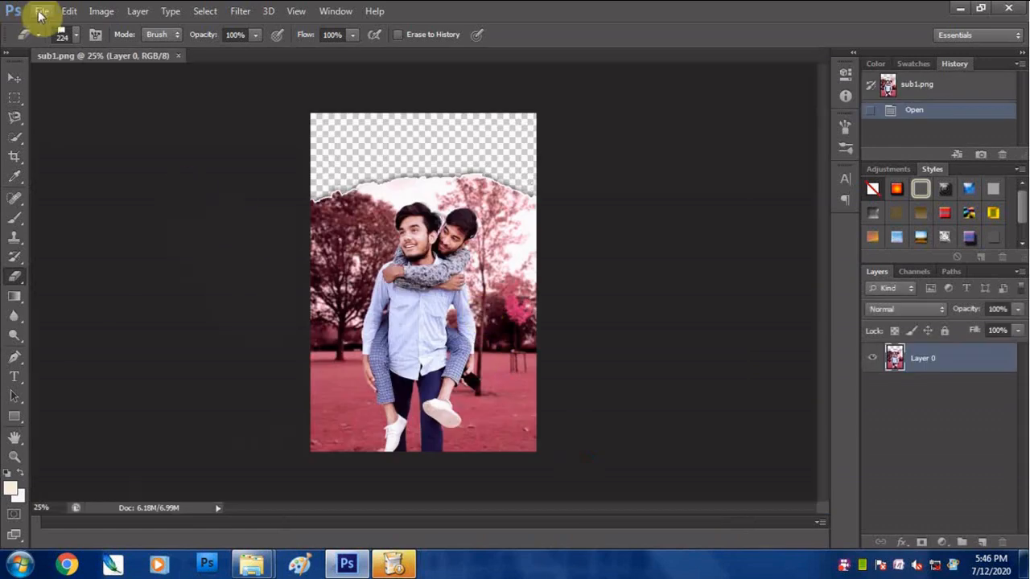
# - Open the sky photo DSC_0106.jpg and copy the whole picture into sub1.png as a new layer
pyautogui.click(42, 12)
pyautogui.click(60, 46)
pyautogui.click(417, 273)
pyautogui.click(686, 469)
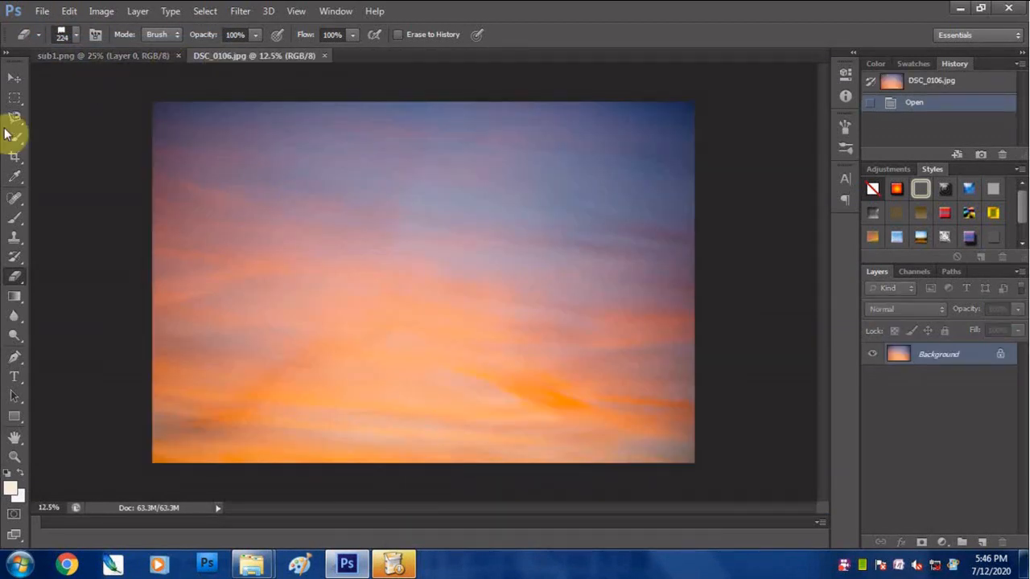
pyautogui.click(16, 80)
pyautogui.hotkey('ctrl', 'a')
pyautogui.moveTo(354, 304); pyautogui.dragTo(445, 253)
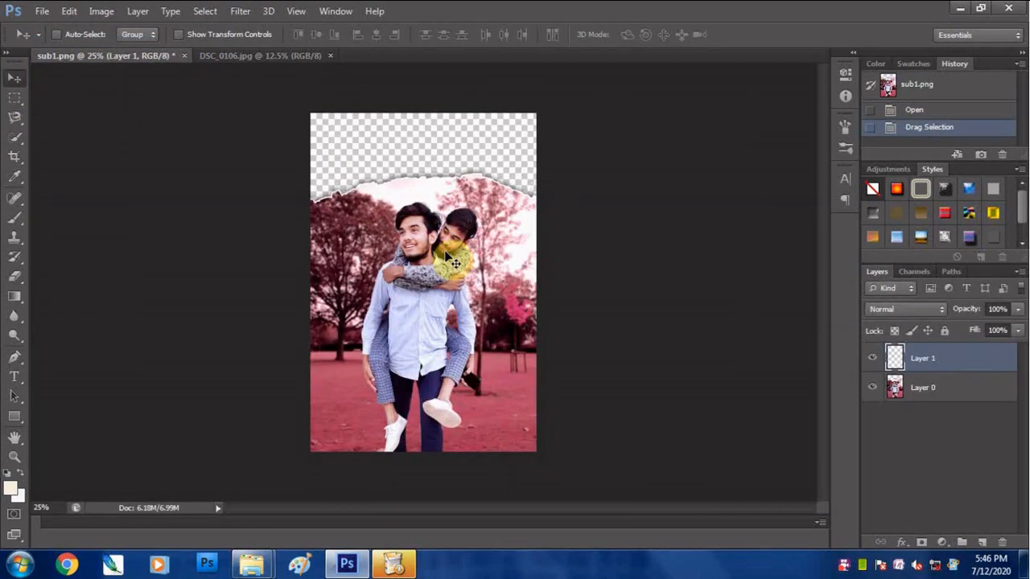
# - Convert the sky layer to a smart object and scale it to 20.83% width and 19.17% height, covering the photo's top
pyautogui.rightClick(947, 356)
pyautogui.click(684, 161)
pyautogui.hotkey('ctrl', 't')
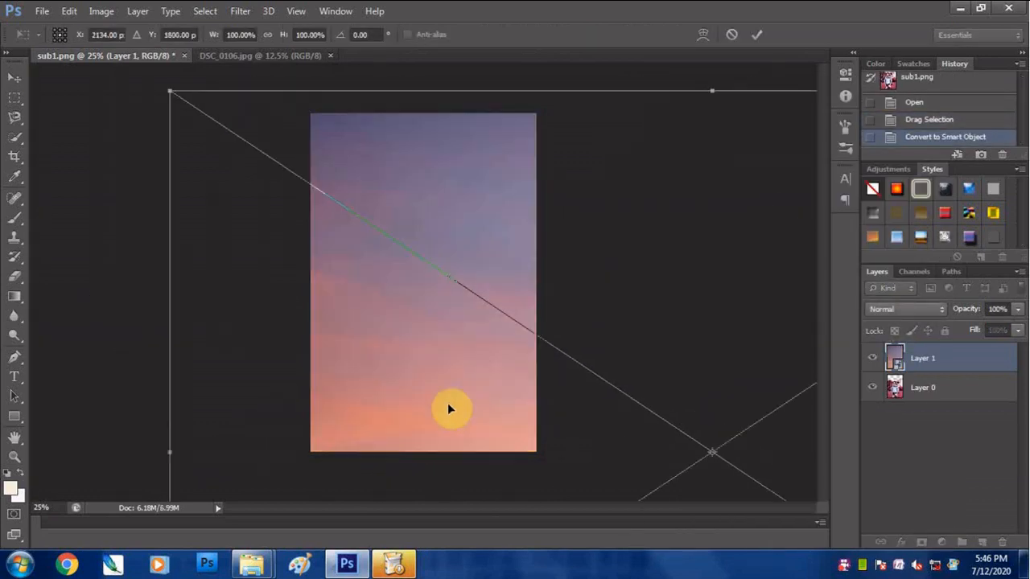
pyautogui.moveTo(170, 91); pyautogui.dragTo(357, 146)
pyautogui.moveTo(586, 267); pyautogui.dragTo(538, 255)
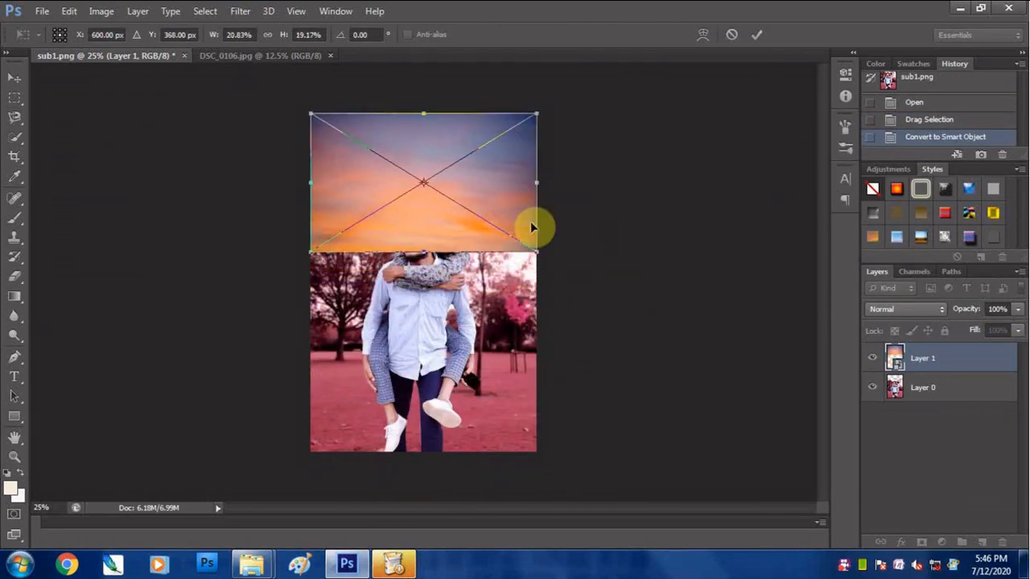
pyautogui.press('Return')
# - Place the sky layer beneath Layer 0 and erase the stray speck above Layer 0's torn edge on the right
pyautogui.moveTo(919, 359); pyautogui.dragTo(927, 404)
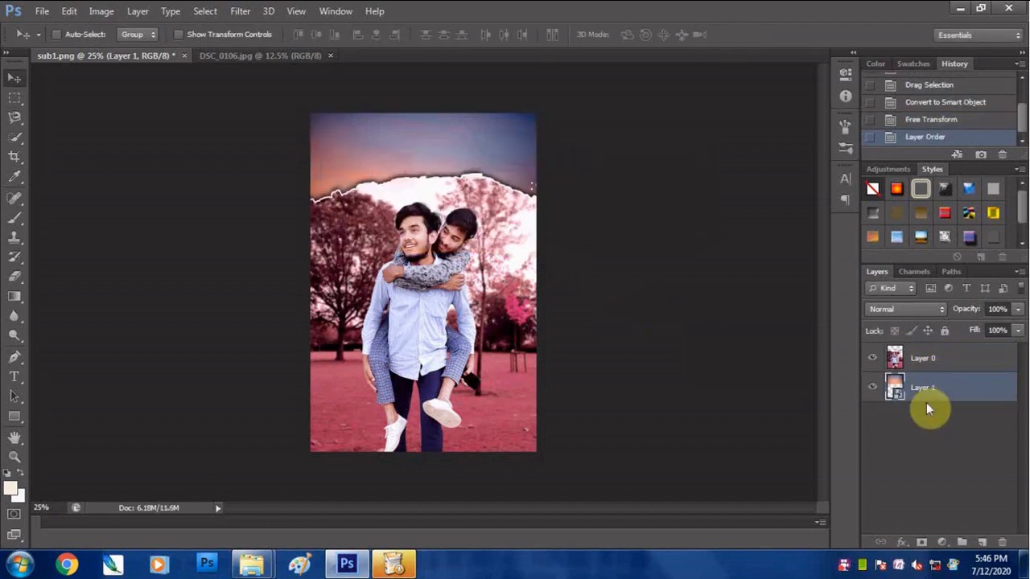
pyautogui.click(14, 277)
pyautogui.click(943, 360)
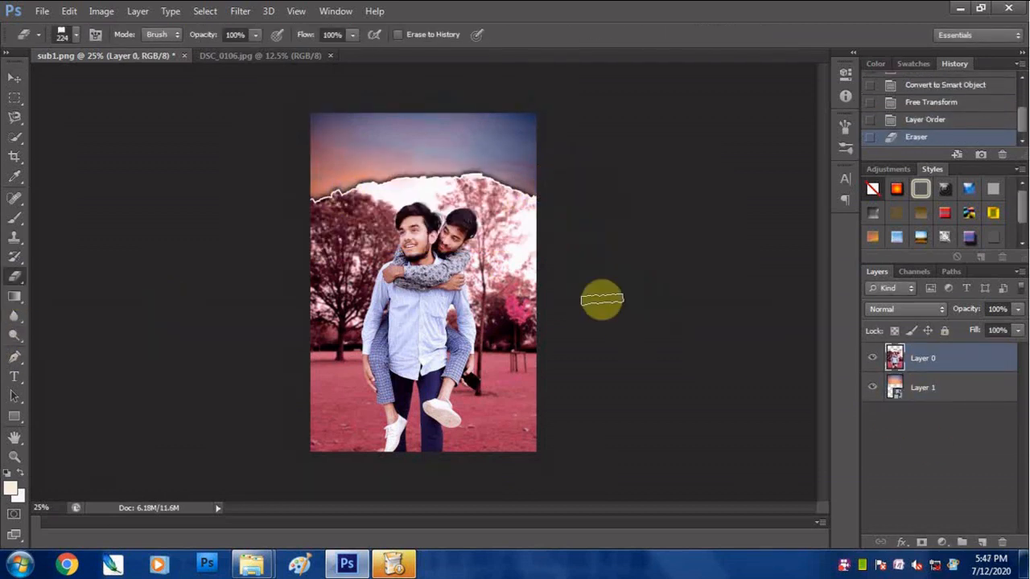
# - Undo the last eraser stroke, switch to a soft round eraser tip and erase the stray marks above Layer 0's torn edge
pyautogui.hotkey('ctrl', 'z')
pyautogui.rightClick(571, 198)
pyautogui.rightClick(451, 178)
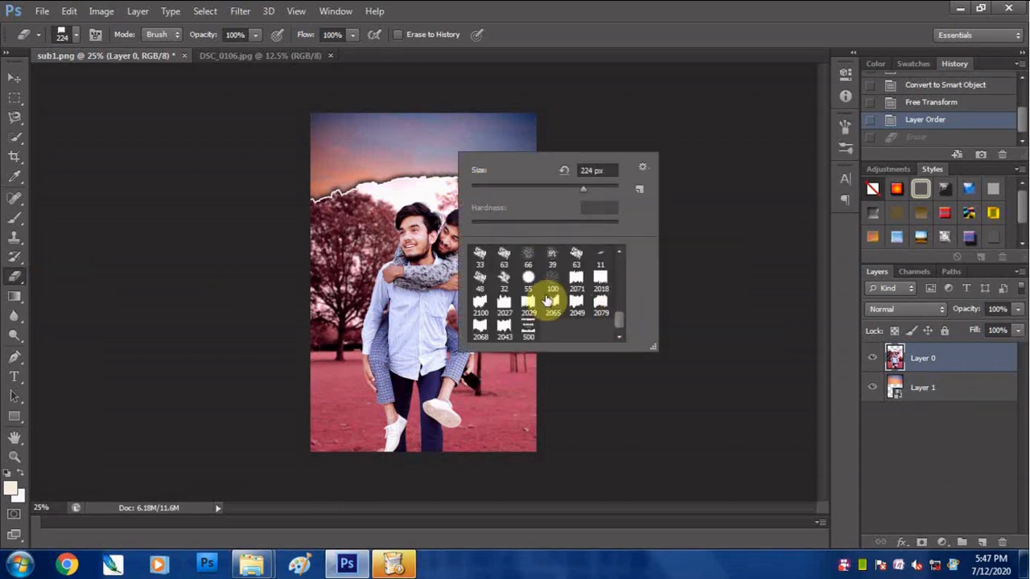
pyautogui.scroll(15, 547, 300)
pyautogui.click(505, 256)
pyautogui.click(508, 131)
pyautogui.click(539, 172)
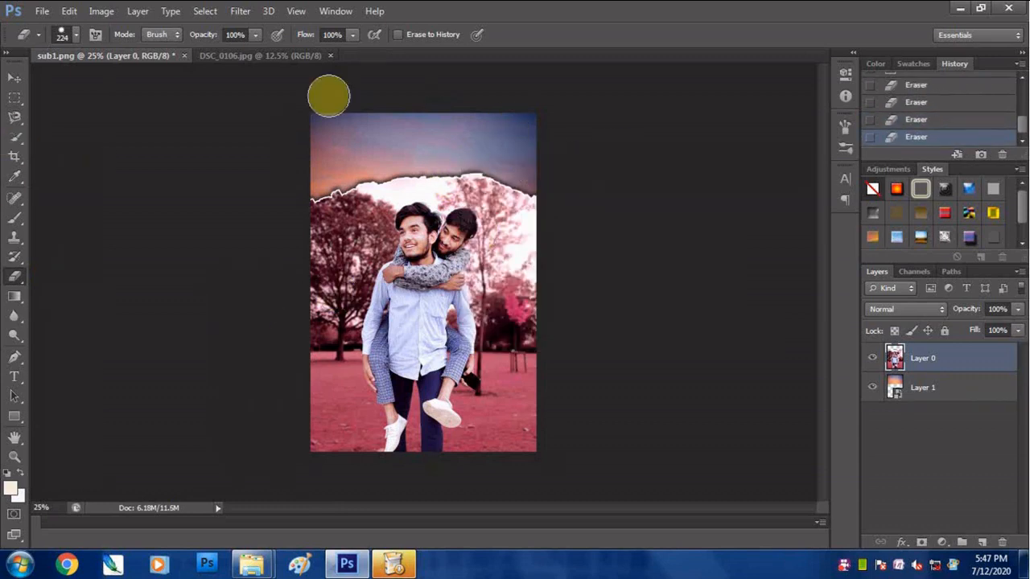
# - Open the photo IMG_20200708_184458.jpg of the two men on the rooftop
pyautogui.click(41, 10)
pyautogui.click(61, 41)
pyautogui.click(692, 272)
pyautogui.click(686, 469)
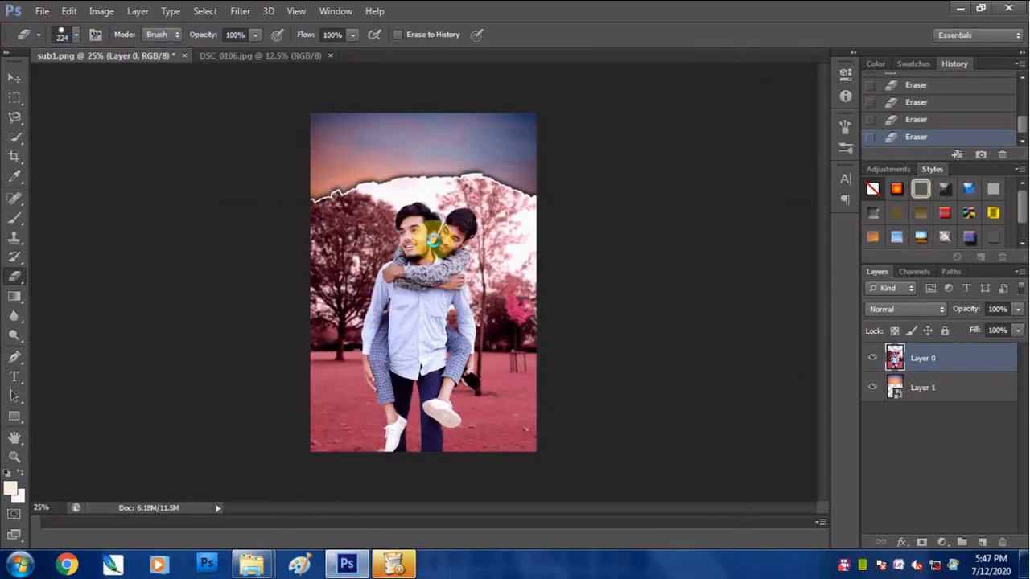
# - Crop the rooftop photo to the two men's upper bodies and the outstretched pointing arm
pyautogui.press('c')
pyautogui.moveTo(421, 463); pyautogui.dragTo(423, 325)
pyautogui.moveTo(425, 169); pyautogui.dragTo(425, 187)
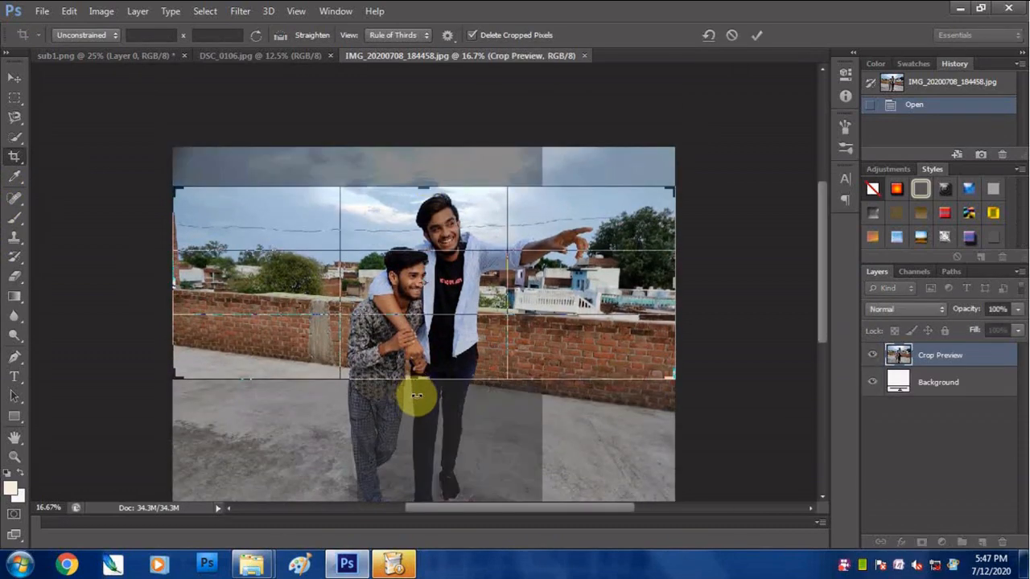
pyautogui.moveTo(418, 381); pyautogui.dragTo(419, 364)
pyautogui.moveTo(173, 287); pyautogui.dragTo(257, 293)
pyautogui.moveTo(594, 293); pyautogui.dragTo(535, 306)
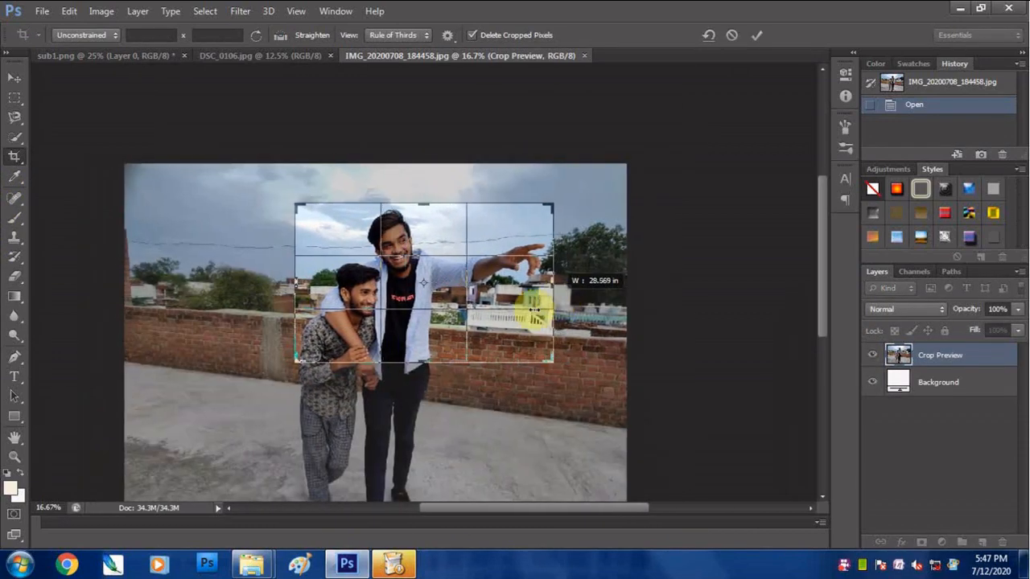
pyautogui.press('Return')
# - Start a Pen tool path around the men at the lower corner of the taller man's open shirt
pyautogui.hotkey('ctrl', '+')
pyautogui.click(15, 79)
pyautogui.click(14, 358)
pyautogui.keyDown('ctrl'); pyautogui.click(406, 396); pyautogui.keyUp('ctrl')
pyautogui.keyDown('ctrl'); pyautogui.click(407, 397); pyautogui.keyUp('ctrl')
pyautogui.keyDown('ctrl'); pyautogui.click(408, 398); pyautogui.keyUp('ctrl')
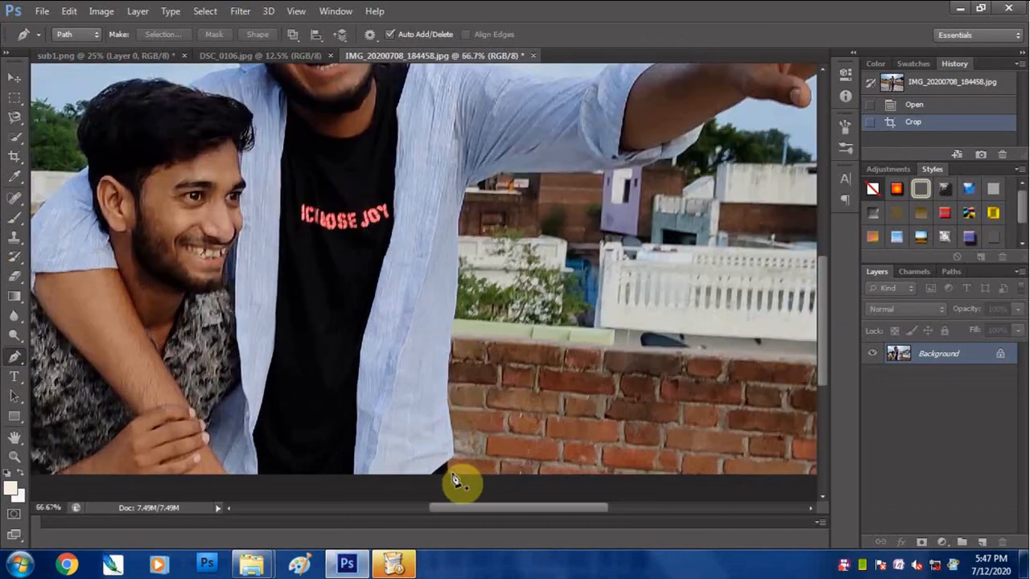
pyautogui.click(453, 473)
pyautogui.click(448, 464)
pyautogui.click(456, 453)
pyautogui.click(450, 412)
pyautogui.click(847, 567)
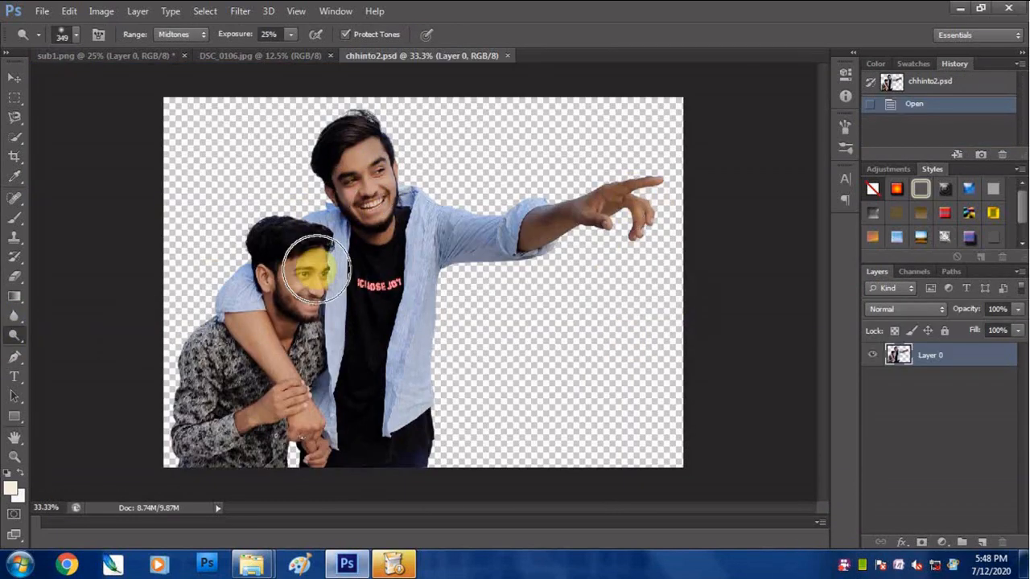
# - Copy the cut-out men from chhinto2.psd into sub1.png, position them over the sky and convert the layer to a smart object
pyautogui.press('v')
pyautogui.hotkey('ctrl', 'a')
pyautogui.moveTo(232, 211); pyautogui.dragTo(281, 69)
pyautogui.moveTo(382, 211); pyautogui.dragTo(408, 195)
pyautogui.rightClick(920, 357)
pyautogui.click(639, 157)
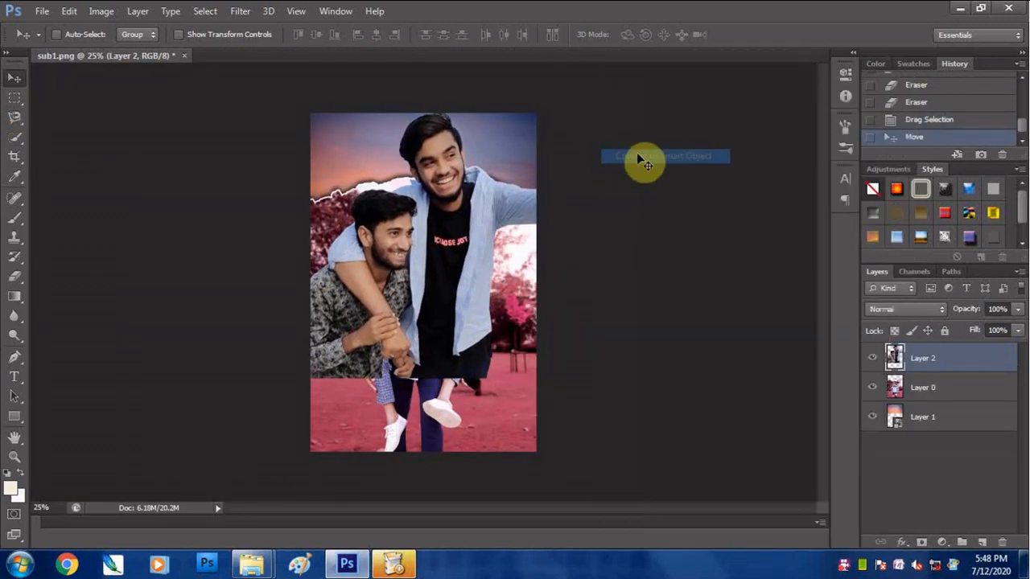
# - Scale Layer 2 to about 63%, place it beneath Layer 0 and shift it up behind the torn edge
pyautogui.hotkey('ctrl', 't')
pyautogui.moveTo(664, 378); pyautogui.dragTo(444, 225)
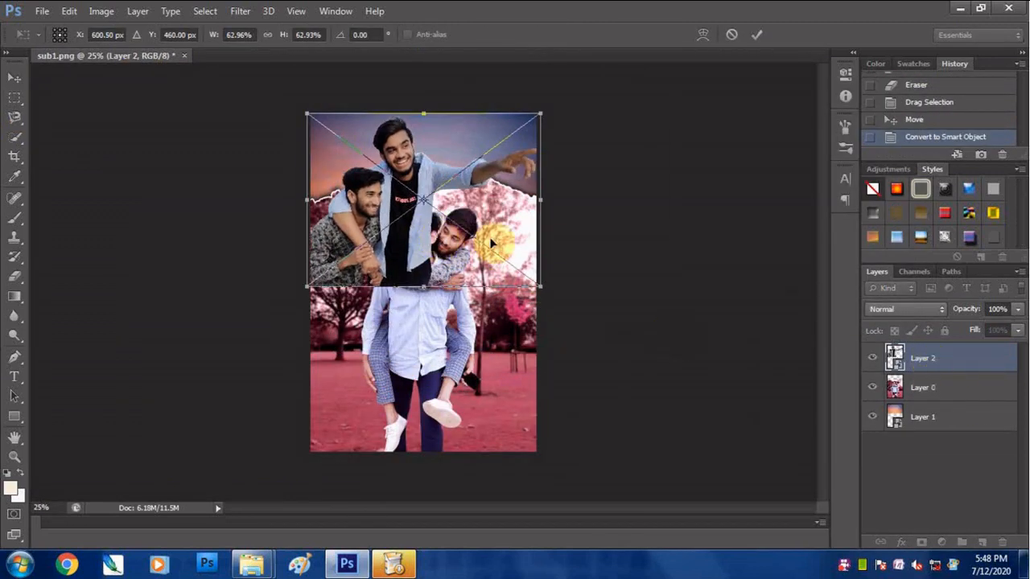
pyautogui.press('Return')
pyautogui.moveTo(923, 358); pyautogui.dragTo(950, 396)
pyautogui.moveTo(451, 200); pyautogui.dragTo(449, 193)
# - Scale Layer 2 to 55.42% width and 55.40% height, rotate it 5.98° and nudge it to the right
pyautogui.hotkey('ctrl', 't')
pyautogui.moveTo(544, 288); pyautogui.dragTo(507, 266)
pyautogui.moveTo(488, 208); pyautogui.dragTo(489, 206)
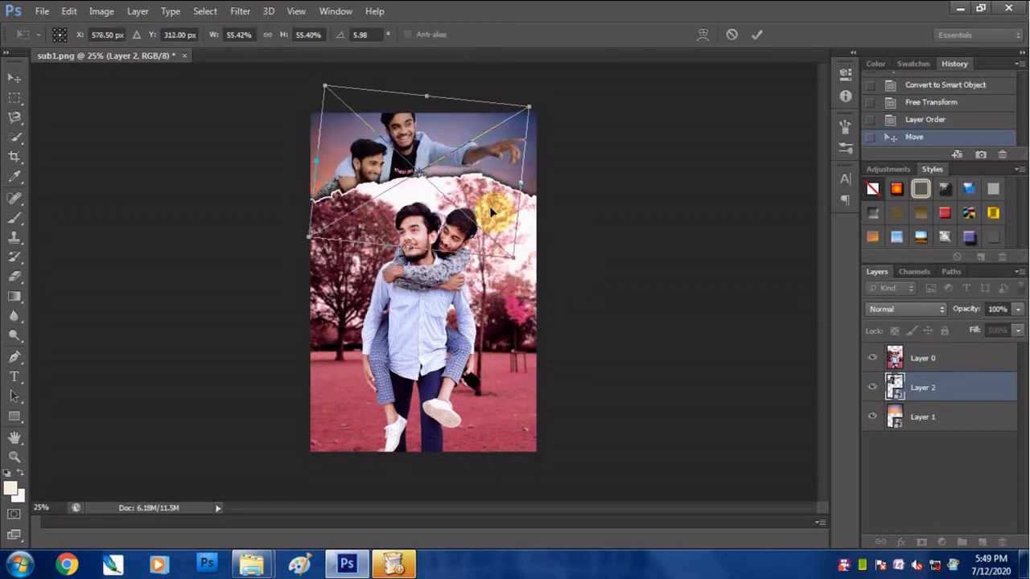
pyautogui.press('Return')
pyautogui.press('Right')
pyautogui.press('Right')
pyautogui.press('Right')
pyautogui.press('Right')
pyautogui.press('Right')
pyautogui.press('Right')
pyautogui.press('Right')
pyautogui.press('Right')
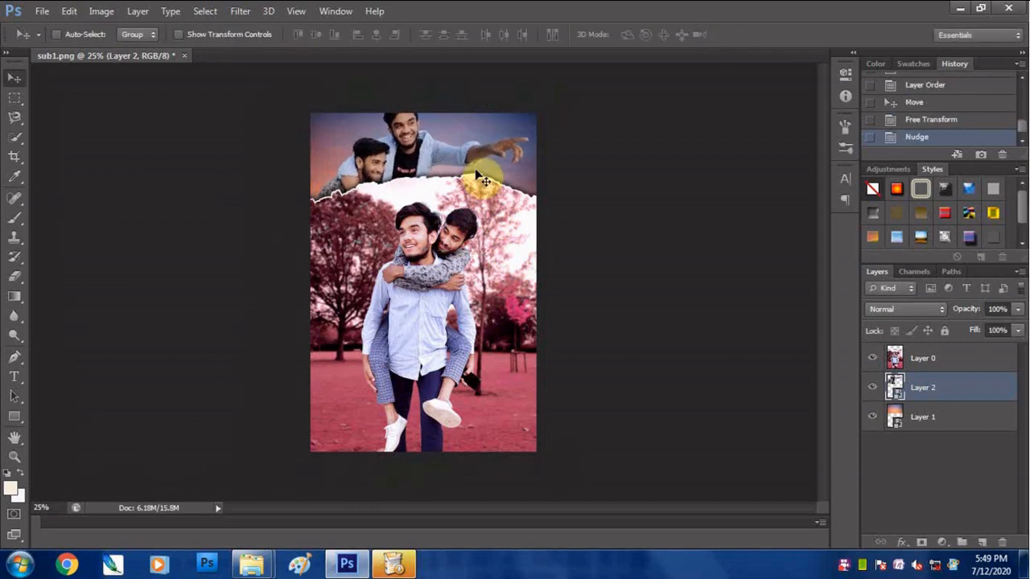
# - Hide Layer 0 and add a Curves adjustment above Layer 2, clipped to it
pyautogui.click(872, 358)
pyautogui.scroll(3, 568, 271)
pyautogui.scroll(1, 498, 271)
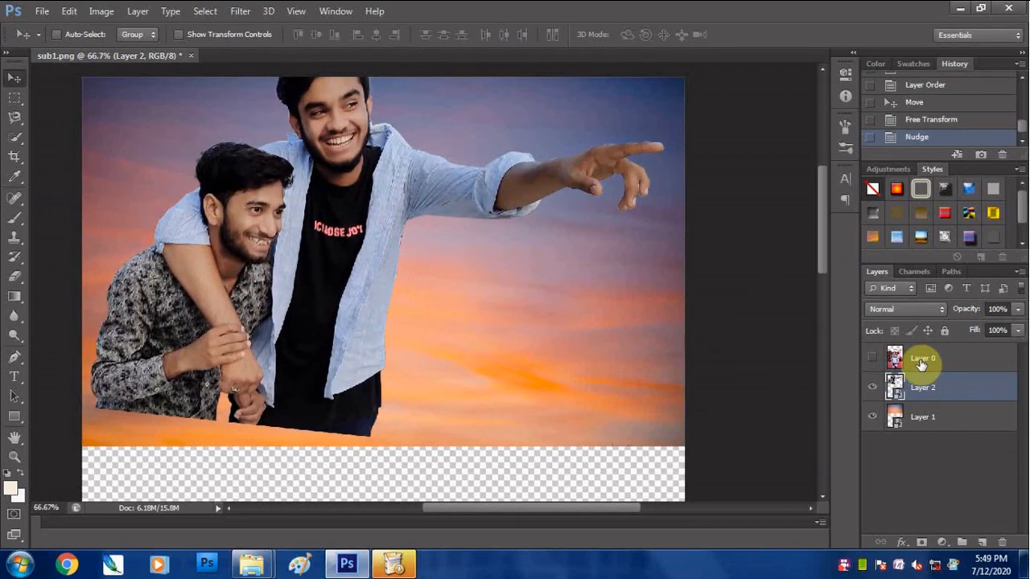
pyautogui.click(872, 359)
pyautogui.moveTo(934, 358)
pyautogui.mouseDown()
pyautogui.moveTo(961, 441)
pyautogui.moveTo(943, 349)
pyautogui.mouseUp()
pyautogui.click(872, 359)
pyautogui.click(928, 391)
pyautogui.click(932, 545)
pyautogui.click(894, 313)
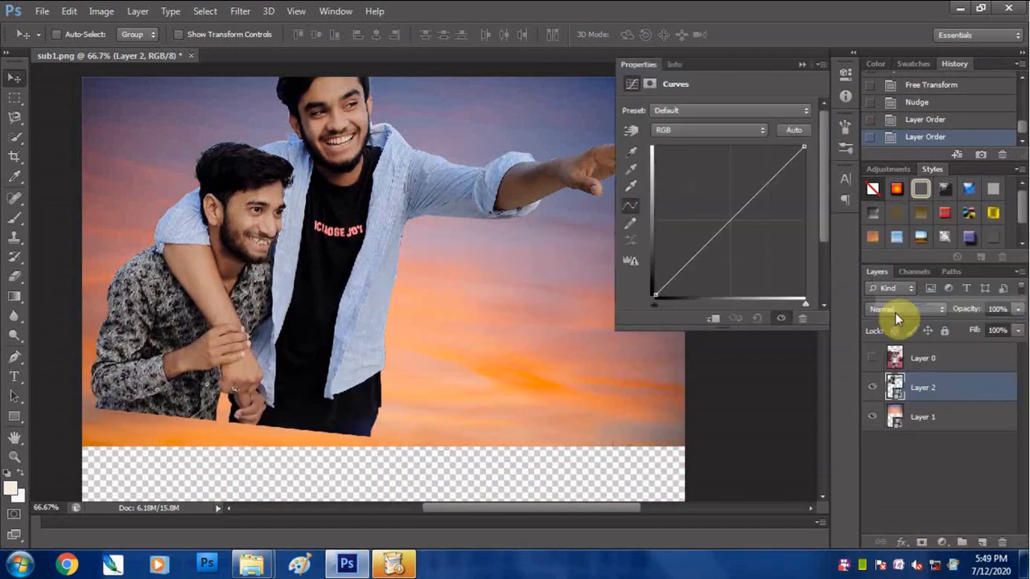
pyautogui.click(713, 318)
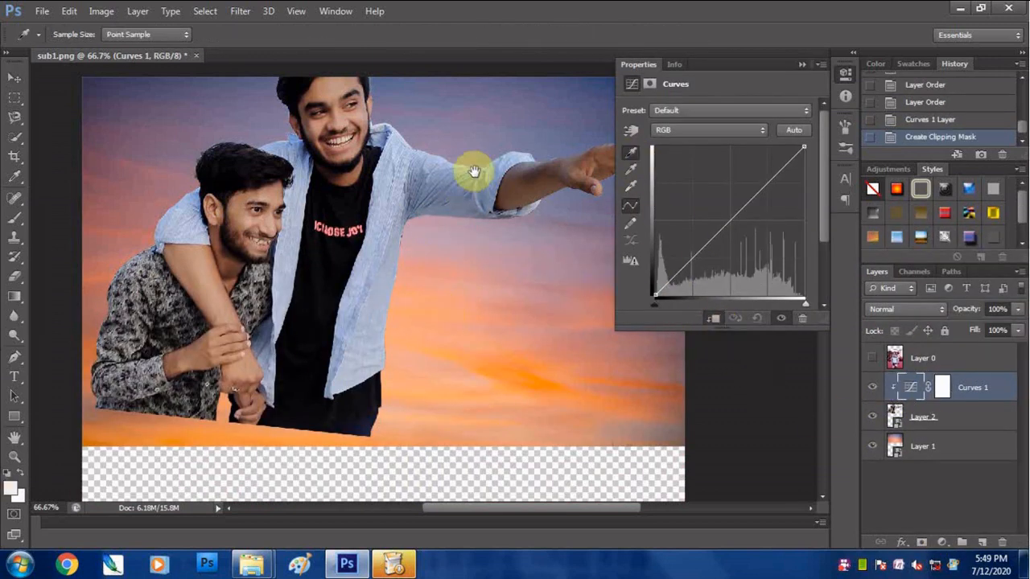
# - Set the Curves target shadow color to the dark blue 333152 sampled from the sky, without saving it as default
pyautogui.moveTo(475, 171); pyautogui.dragTo(441, 257)
pyautogui.doubleClick(648, 186)
pyautogui.click(56, 161)
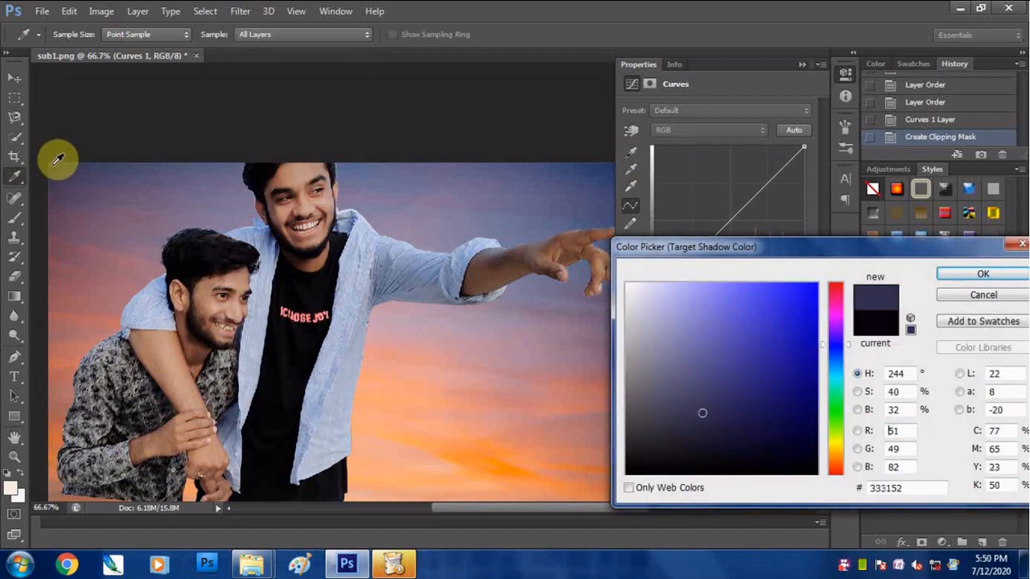
pyautogui.click(969, 275)
pyautogui.click(456, 224)
# - Set the Curves target midtone color to 7b7d98 and the highlight color to fcac7b, sampled from the sky, without saving defaults
pyautogui.doubleClick(632, 170)
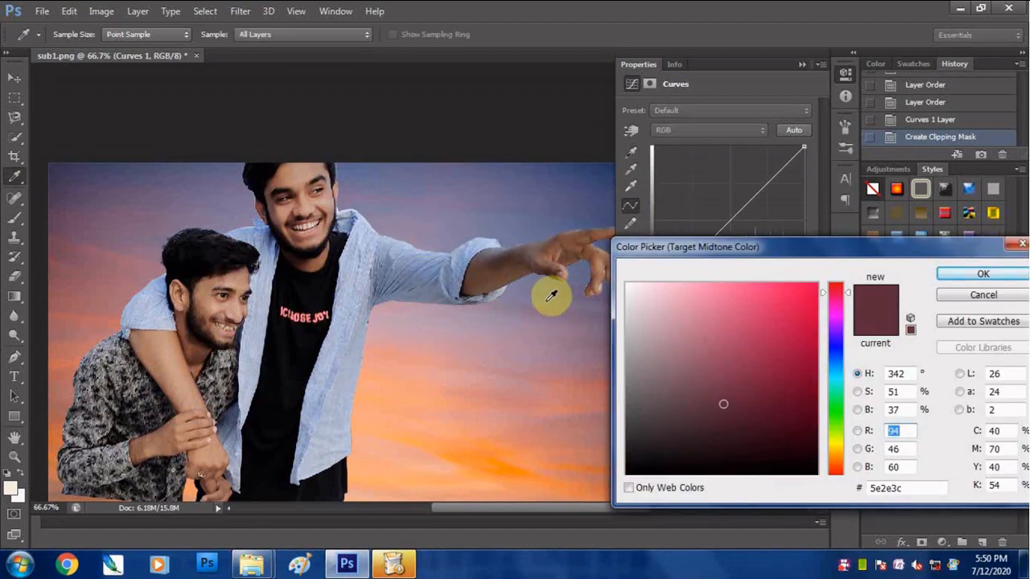
pyautogui.click(547, 299)
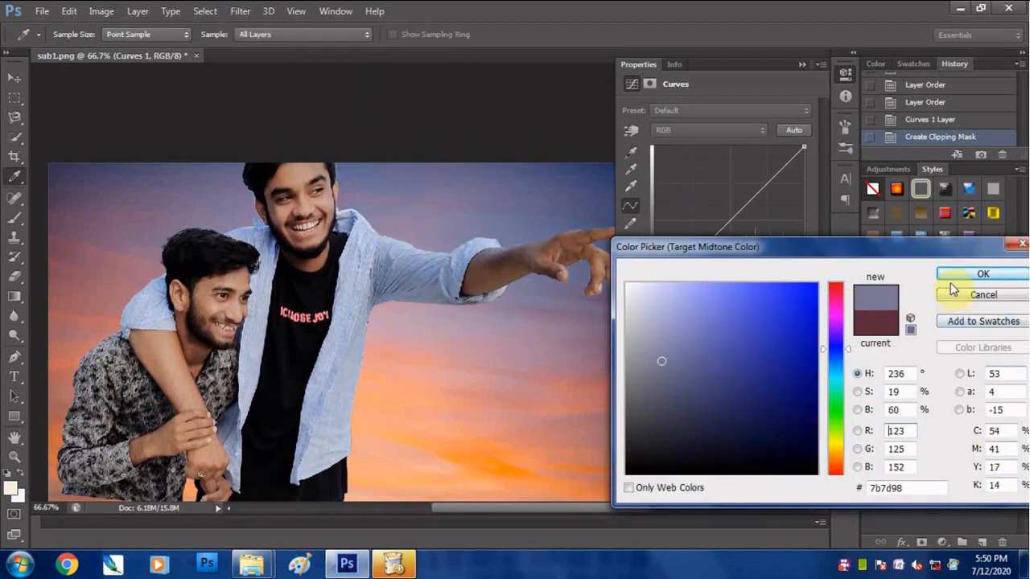
pyautogui.click(964, 275)
pyautogui.click(462, 224)
pyautogui.doubleClick(632, 186)
pyautogui.click(396, 427)
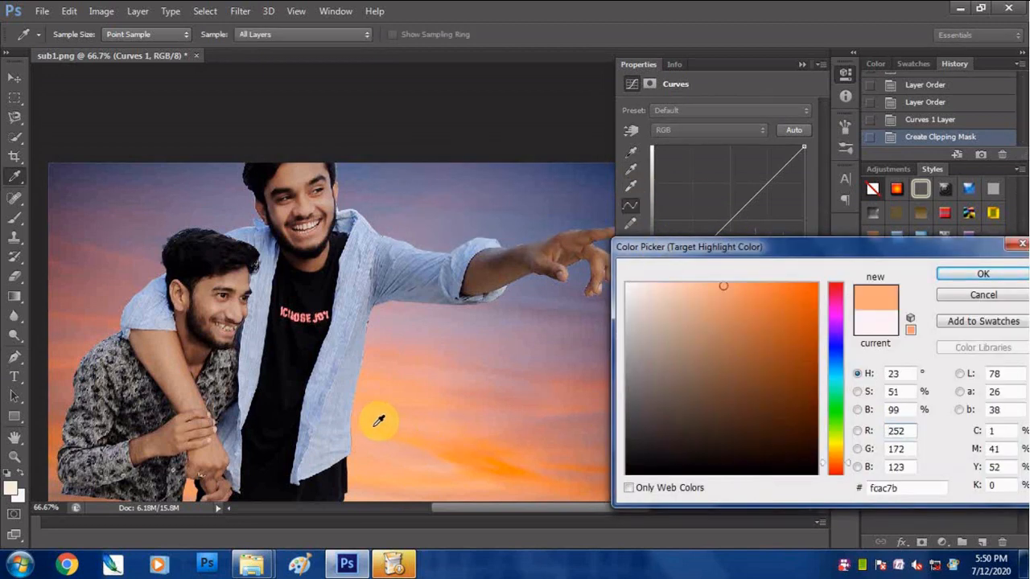
pyautogui.click(988, 277)
pyautogui.click(467, 223)
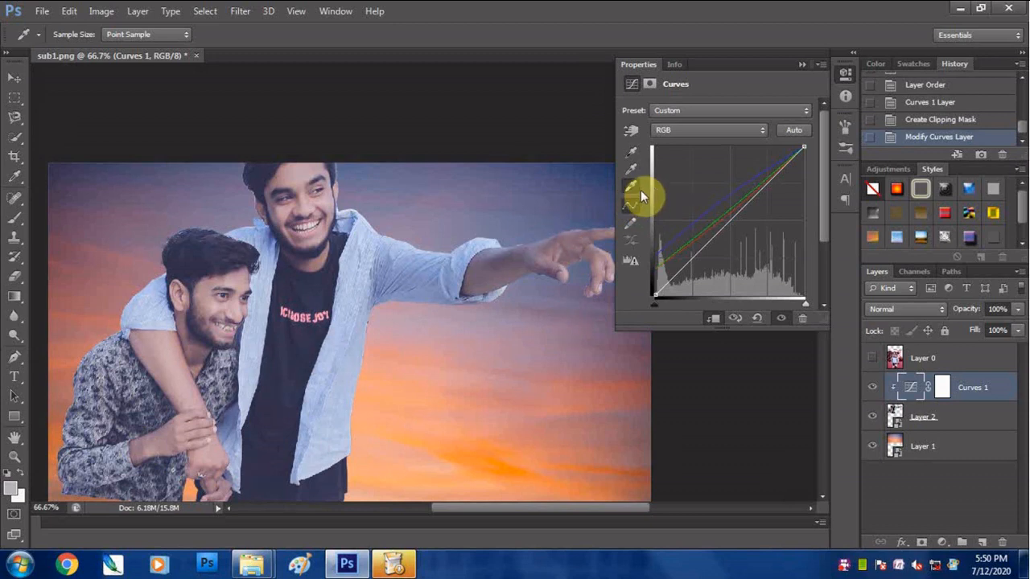
# - Apply the Curves highlight eyedropper to light areas of the men to tint them with the warm sunset tone
pyautogui.click(319, 238)
pyautogui.click(463, 265)
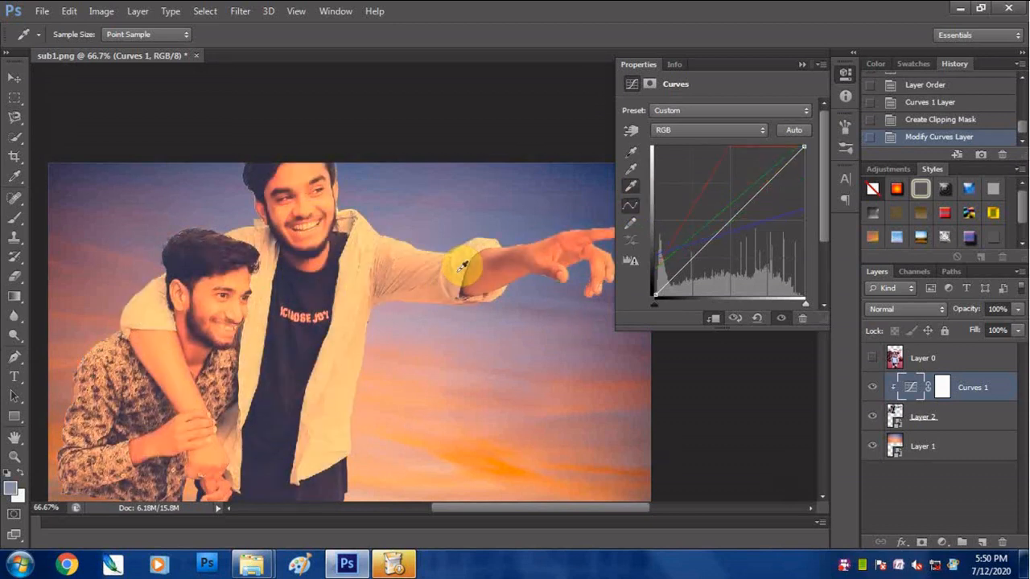
pyautogui.click(312, 225)
pyautogui.click(802, 65)
# - Lower the Curves 1 layer's fill to 61% and its opacity to 55%, comparing the men with and without it
pyautogui.click(1018, 331)
pyautogui.moveTo(1013, 349); pyautogui.dragTo(991, 359)
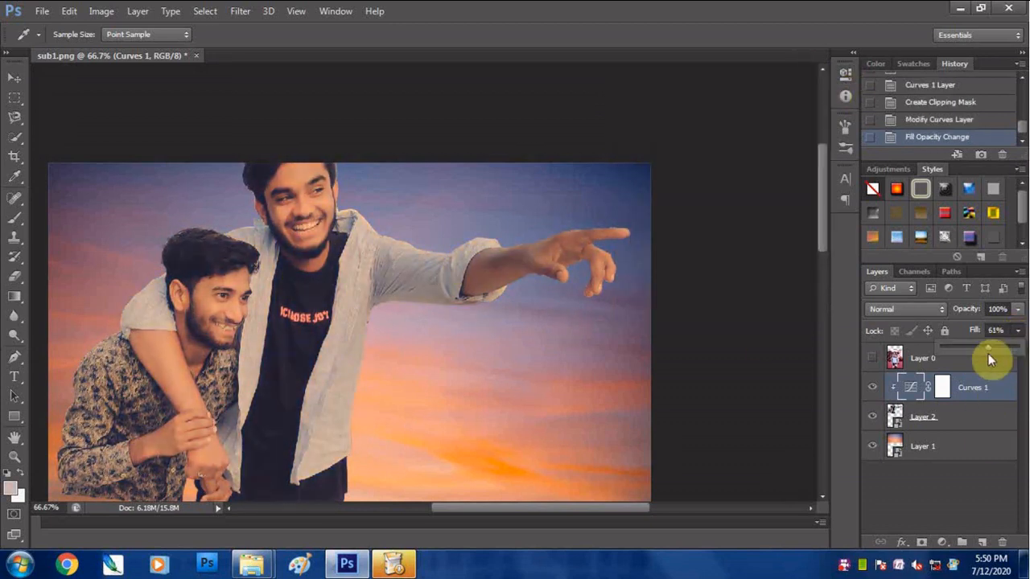
pyautogui.click(728, 409)
pyautogui.keyDown('alt'); pyautogui.click(743, 387); pyautogui.keyUp('alt')
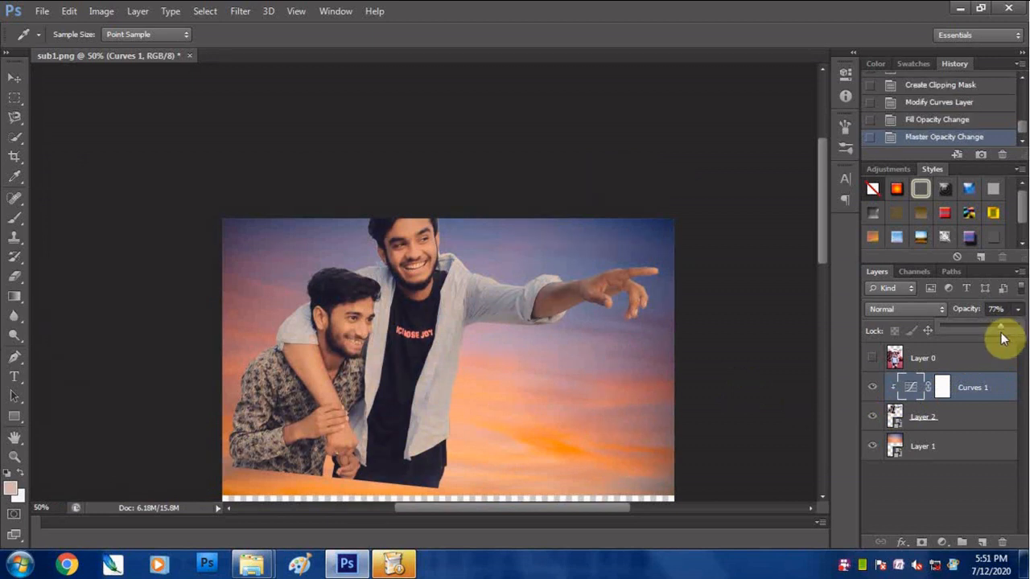
pyautogui.click(875, 390)
pyautogui.click(874, 389)
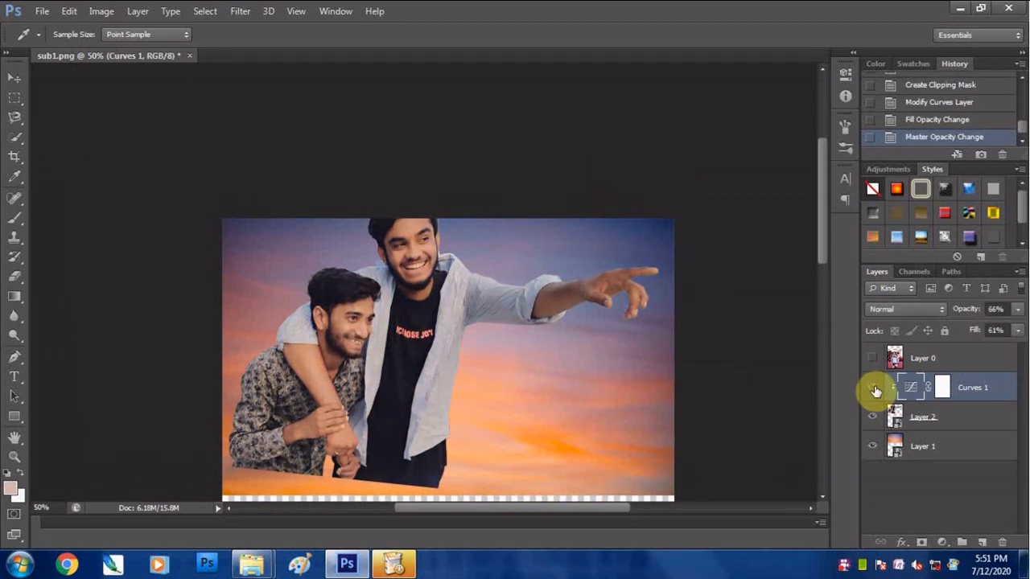
pyautogui.moveTo(973, 330); pyautogui.dragTo(987, 330)
pyautogui.click(873, 386)
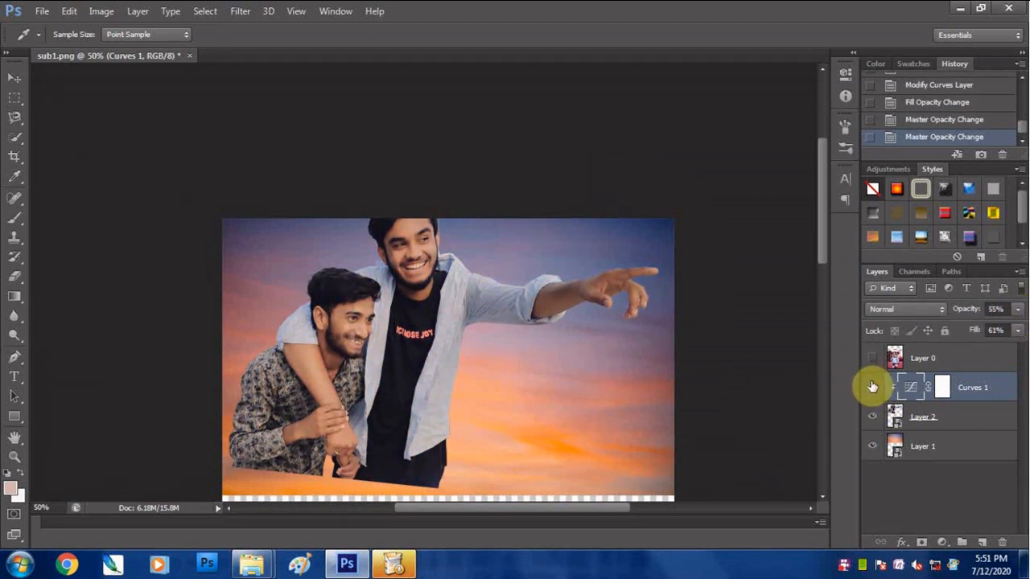
pyautogui.click(922, 542)
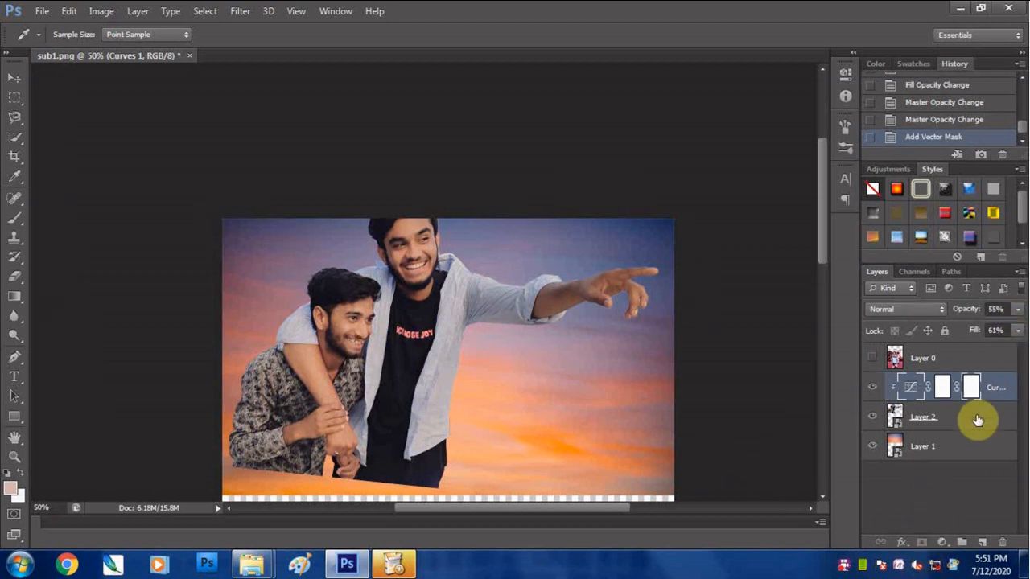
pyautogui.press('Delete')
pyautogui.hotkey('ctrl', 'z')
pyautogui.moveTo(971, 387); pyautogui.dragTo(1000, 540)
pyautogui.click(460, 222)
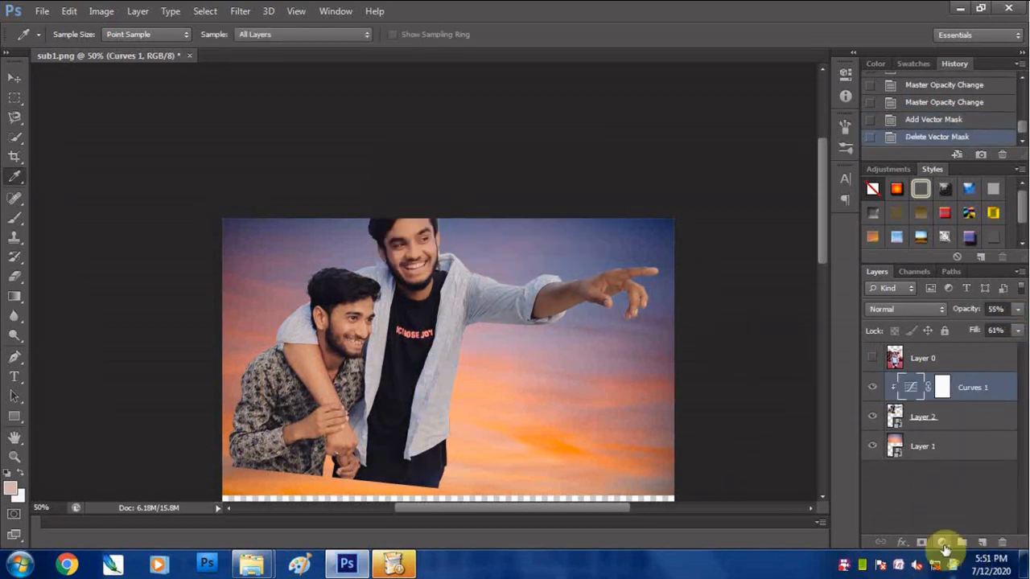
# - Add a clipped Selective Color adjustment above Curves 1, lowering Black in the initial color range and setting it to -15% for Yellows
pyautogui.click(941, 542)
pyautogui.click(925, 553)
pyautogui.moveTo(717, 256)
pyautogui.mouseDown()
pyautogui.moveTo(679, 258)
pyautogui.moveTo(704, 258)
pyautogui.mouseUp()
pyautogui.click(713, 319)
pyautogui.click(699, 130)
pyautogui.click(699, 145)
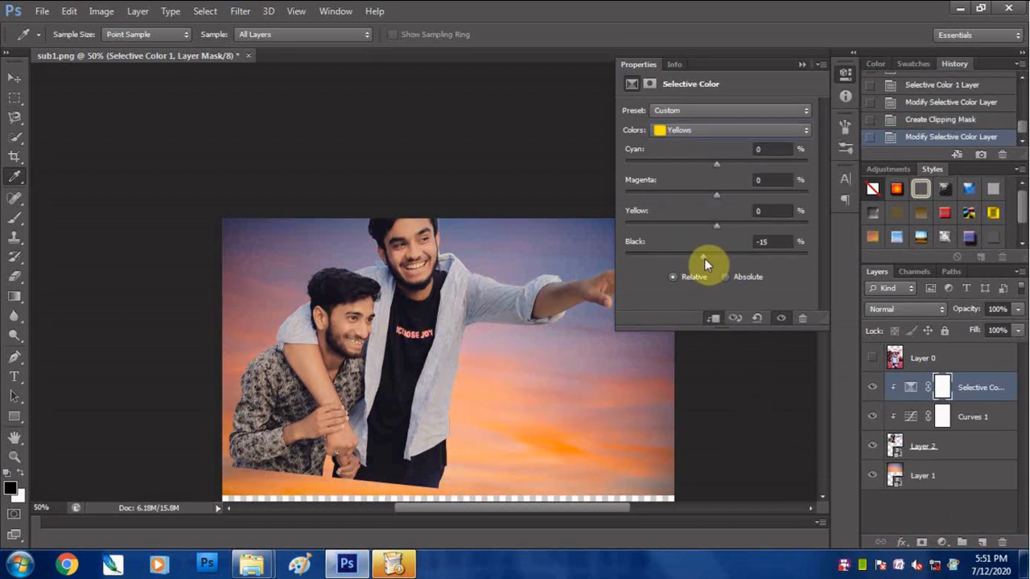
pyautogui.click(801, 65)
# - Set Curves 1's opacity to 53% and add a second Curves adjustment with a slight S-curve above the Selective Color layer
pyautogui.click(924, 419)
pyautogui.moveTo(1018, 309); pyautogui.dragTo(997, 332)
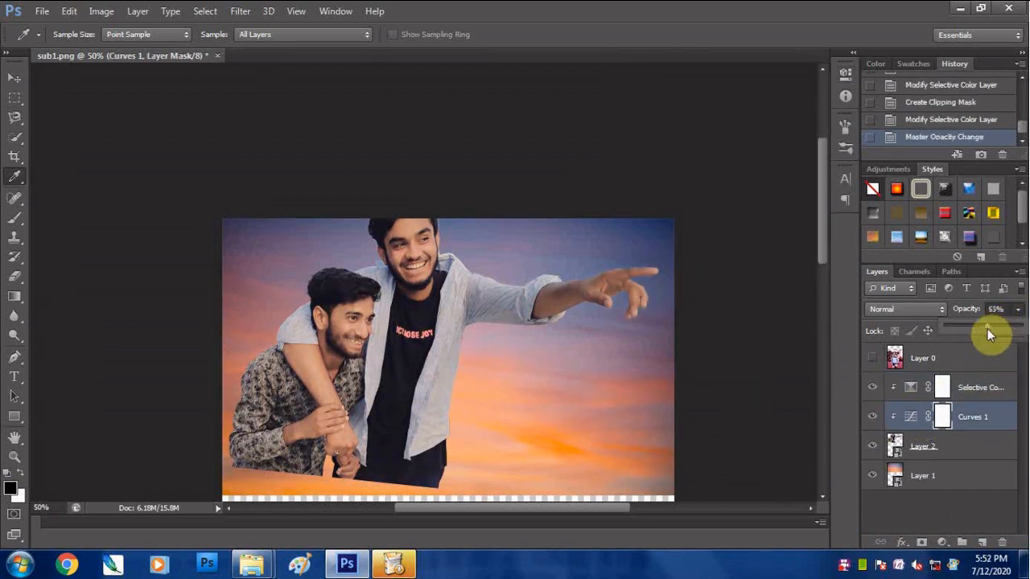
pyautogui.click(942, 543)
pyautogui.click(881, 312)
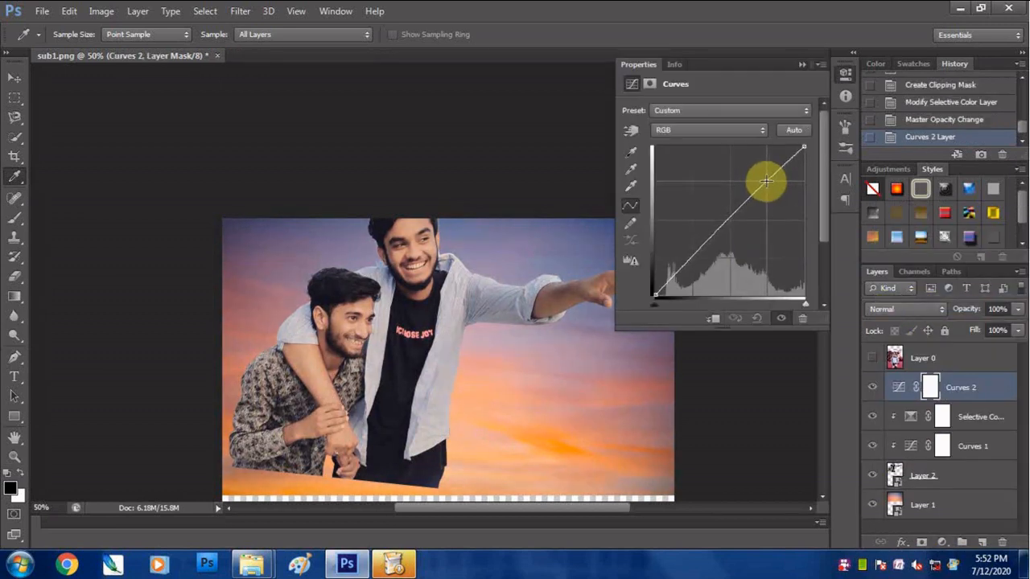
pyautogui.click(692, 258)
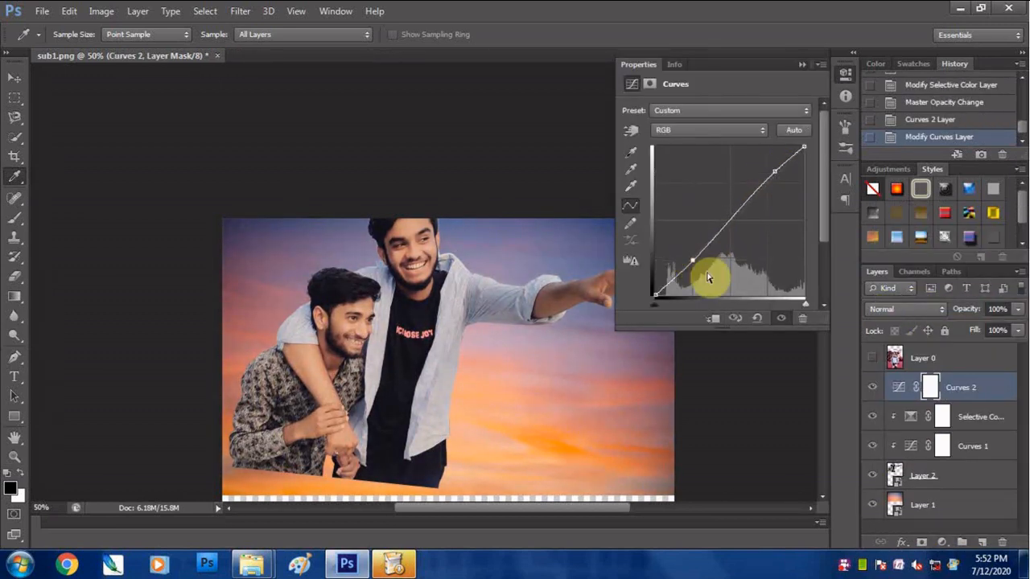
pyautogui.click(803, 64)
pyautogui.hotkey('ctrl', '-')
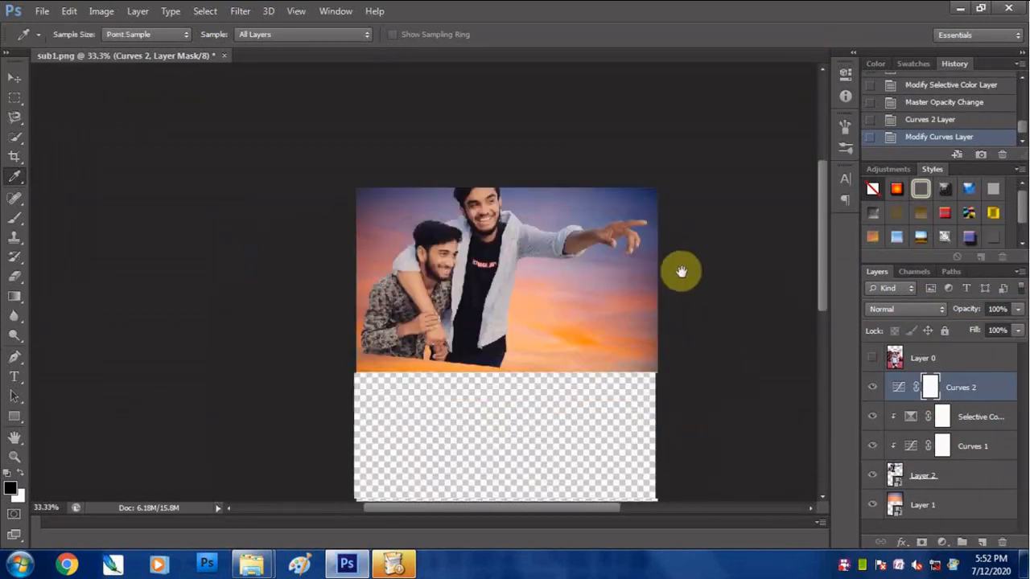
# - Show Layer 0 again and nudge Layer 2 slightly behind the torn edge
pyautogui.click(873, 358)
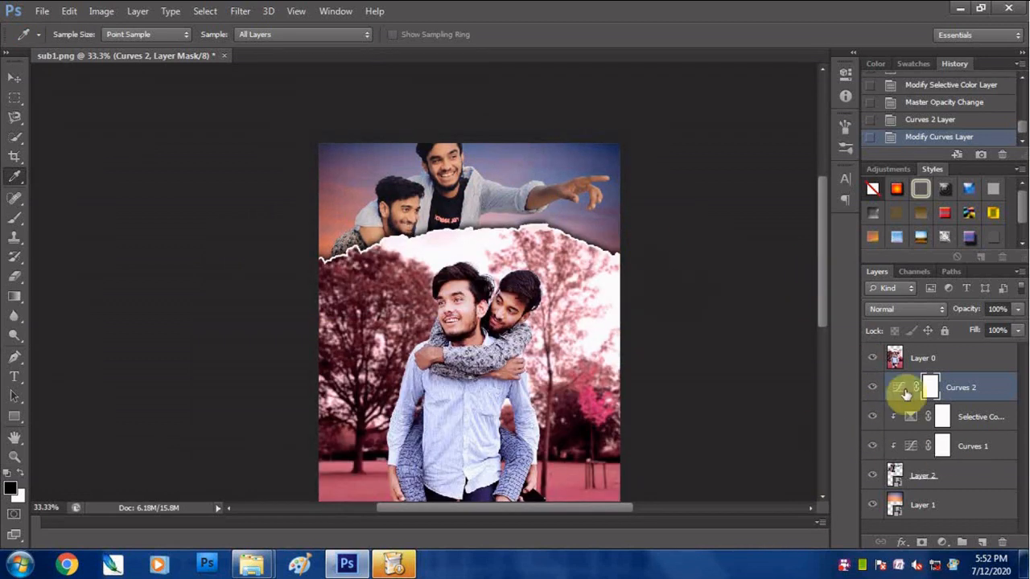
pyautogui.click(893, 475)
pyautogui.click(11, 78)
pyautogui.press('Down')
pyautogui.press('Down')
pyautogui.press('Down')
pyautogui.press('Down')
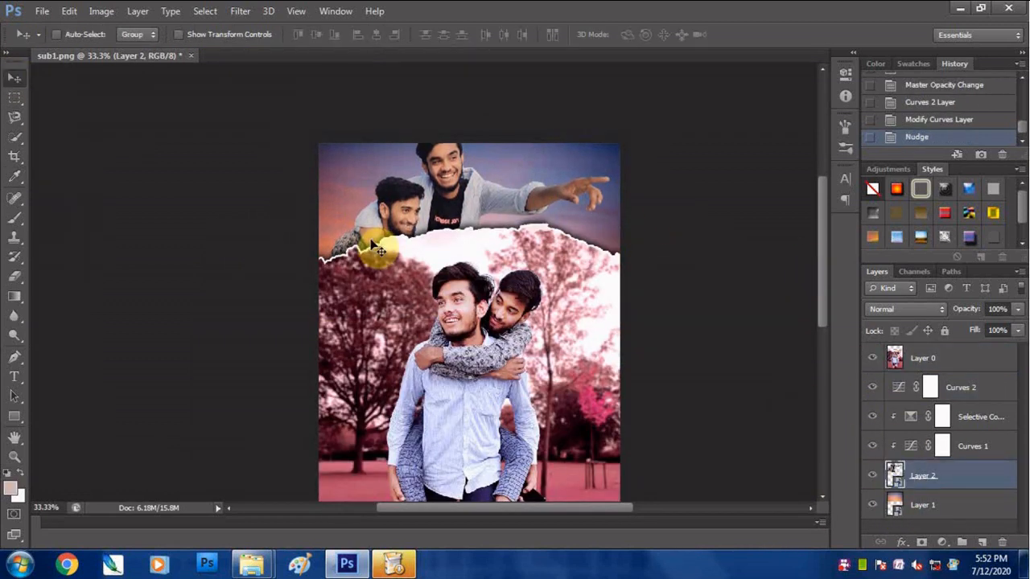
# - Rotate Layer 2 to about 13.7° and nudge it slightly down behind the torn edge
pyautogui.hotkey('ctrl', 't')
pyautogui.moveTo(630, 361); pyautogui.dragTo(614, 386)
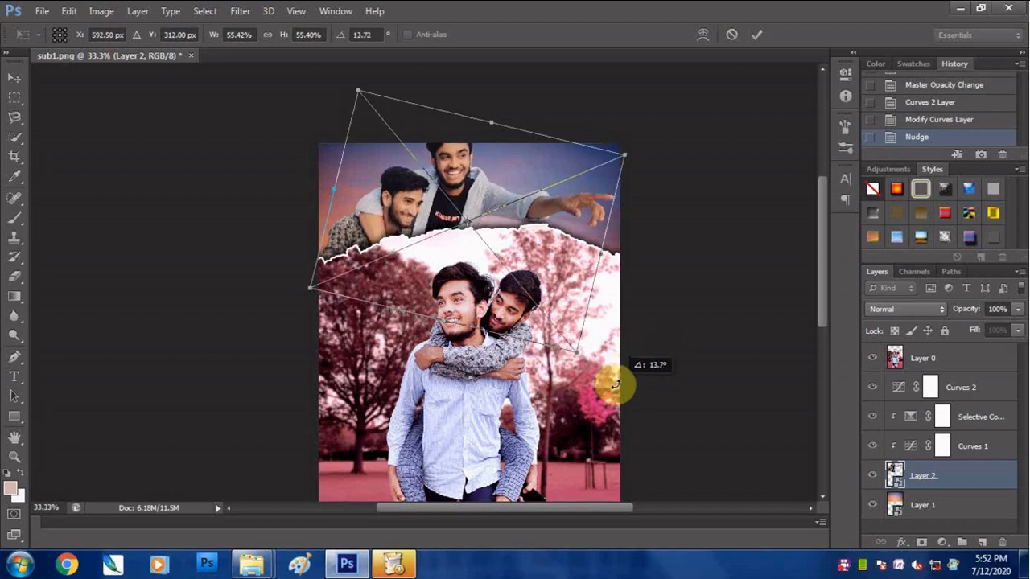
pyautogui.press('Return')
pyautogui.press('Down')
pyautogui.press('Down')
pyautogui.press('Down')
pyautogui.press('Down')
pyautogui.press('Down')
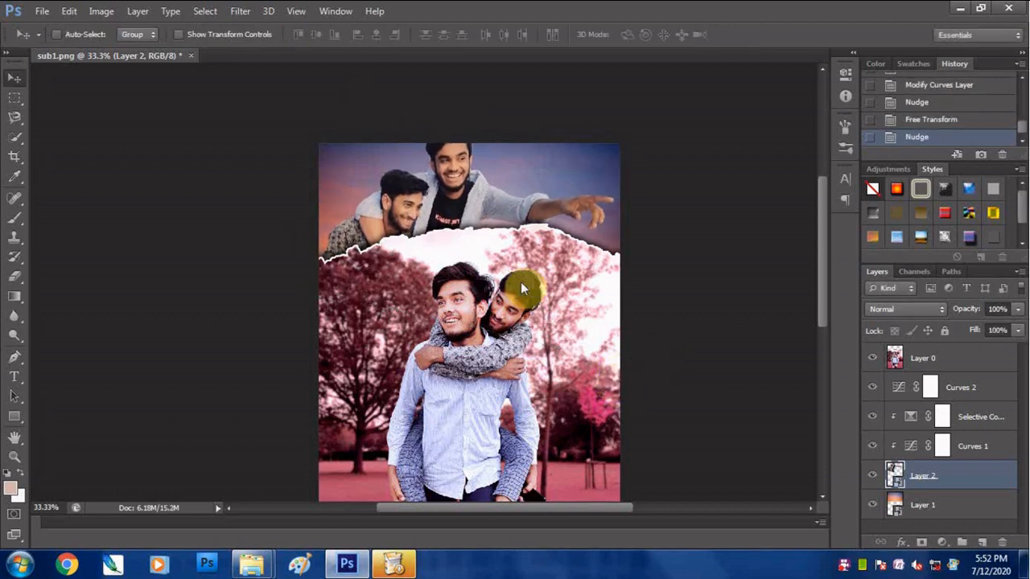
# - Add a clipped Overlay layer directly above Layer 2 and sample dark blue #32334e from the sky's upper corner as the brush color
pyautogui.click(981, 542)
pyautogui.click(906, 309)
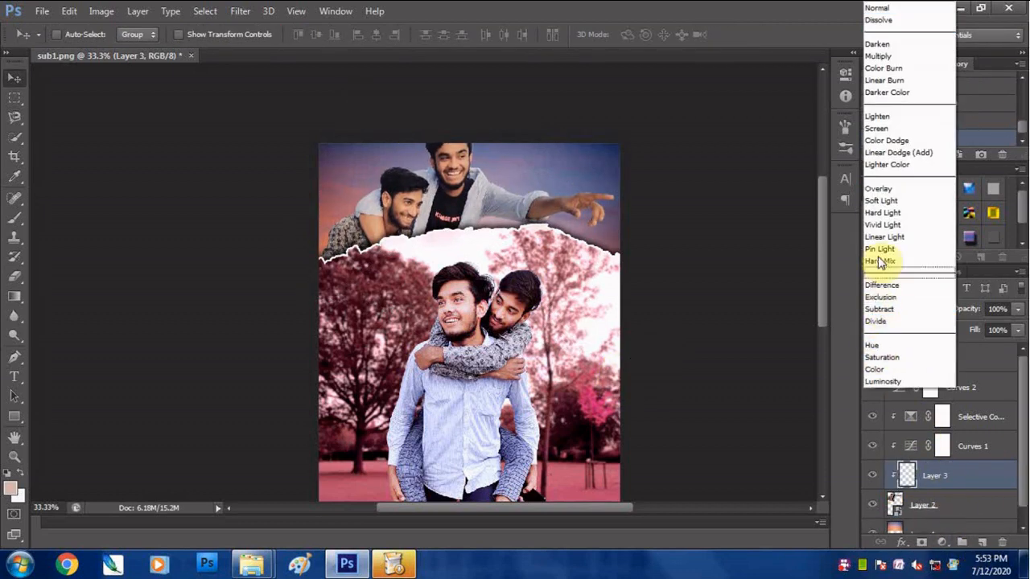
pyautogui.click(874, 190)
pyautogui.press('b')
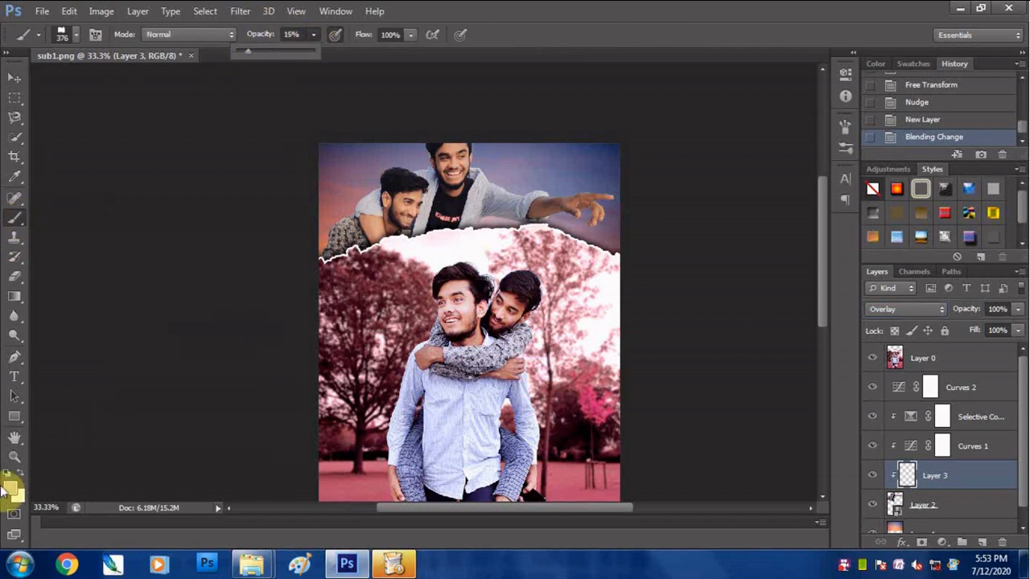
pyautogui.click(11, 487)
pyautogui.click(329, 143)
pyautogui.press('Return')
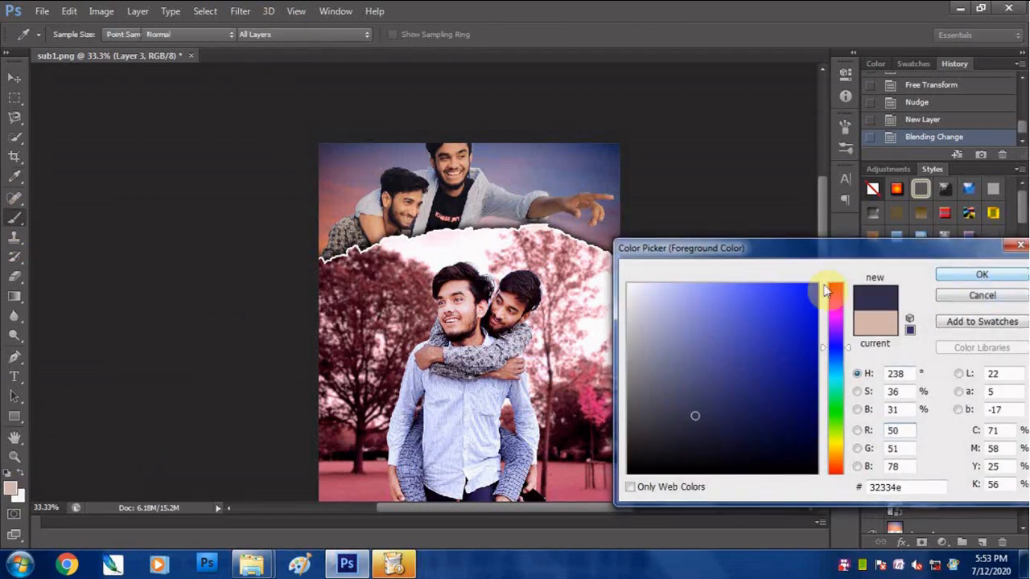
# - Load Layer 2's outline as a selection and shade the two men inside it with a soft 89 px brush at 15% opacity
pyautogui.rightClick(503, 190)
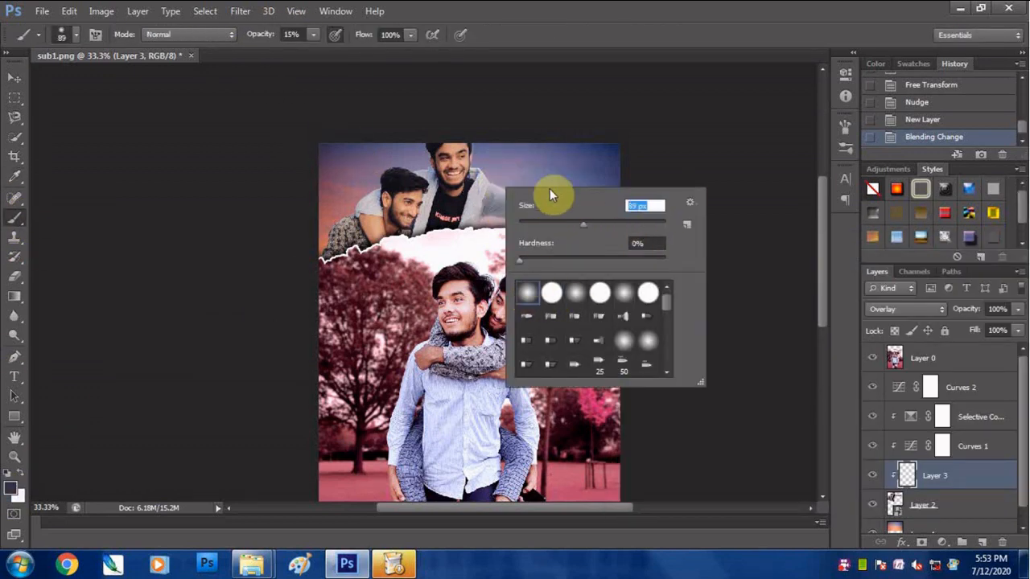
pyautogui.click(541, 168)
pyautogui.scroll(1, 525, 208)
pyautogui.keyDown('ctrl'); pyautogui.click(894, 509); pyautogui.keyUp('ctrl')
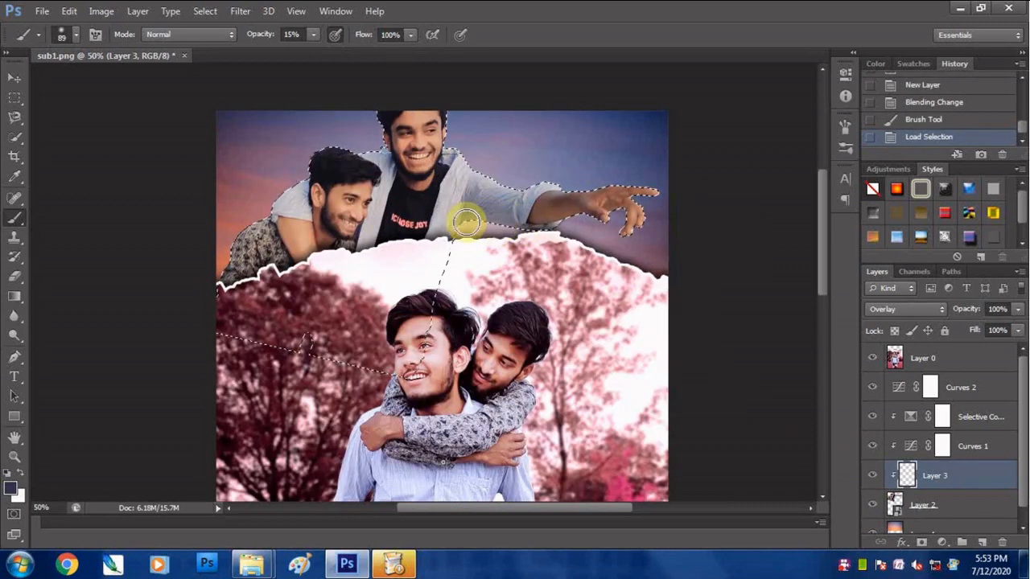
pyautogui.click(467, 221)
pyautogui.moveTo(559, 220)
pyautogui.mouseDown()
pyautogui.moveTo(618, 207)
pyautogui.moveTo(631, 225)
pyautogui.mouseUp()
pyautogui.moveTo(631, 225); pyautogui.dragTo(623, 208)
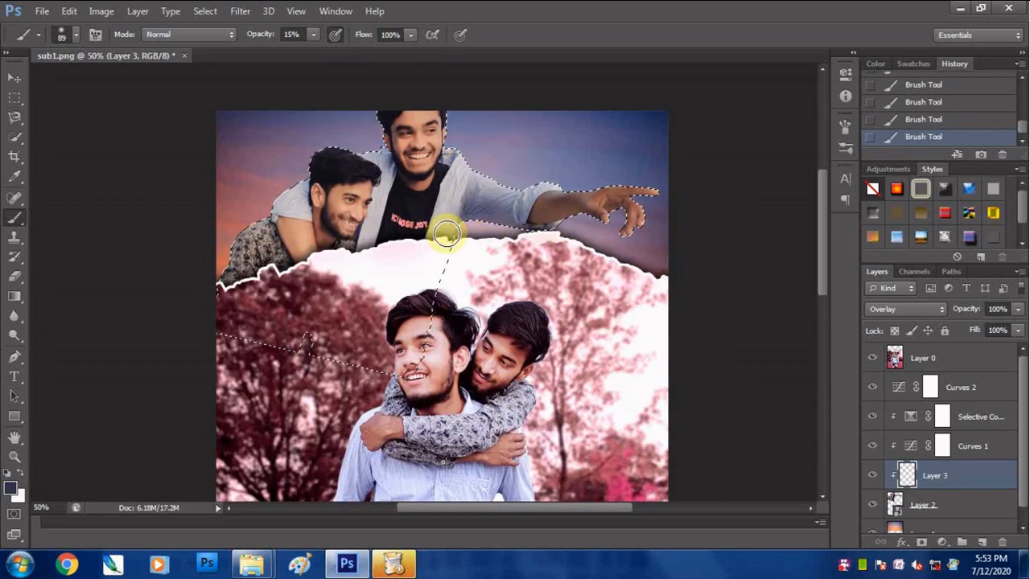
pyautogui.moveTo(447, 234)
pyautogui.mouseDown()
pyautogui.moveTo(383, 223)
pyautogui.moveTo(378, 242)
pyautogui.moveTo(424, 208)
pyautogui.moveTo(428, 249)
pyautogui.moveTo(416, 216)
pyautogui.mouseUp()
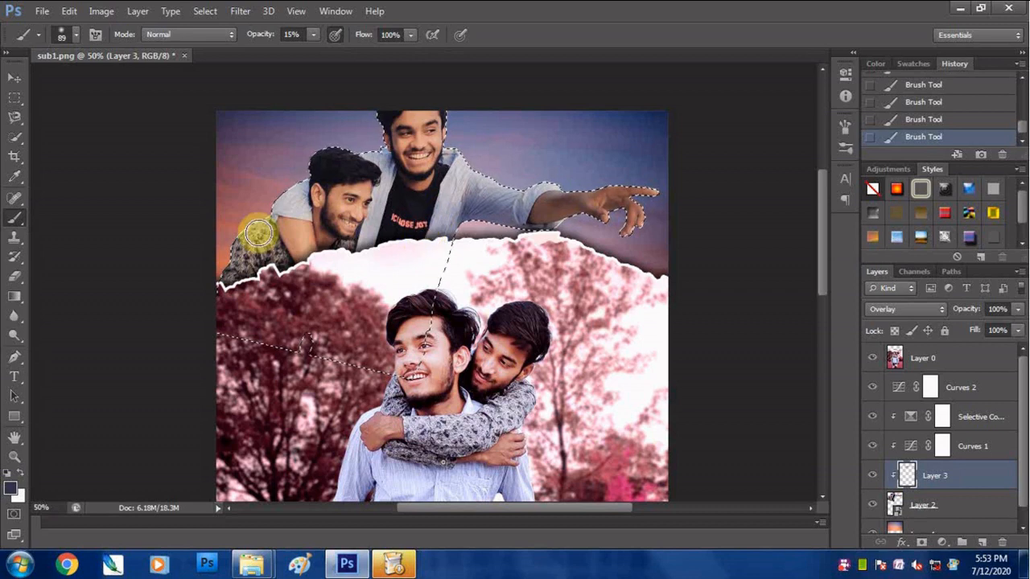
pyautogui.keyDown('ctrl'); pyautogui.click(281, 230); pyautogui.keyUp('ctrl')
# - Refine the shading on the upper men with 41 px and 56 px soft brushes, raising the brush opacity to 23%
pyautogui.rightClick(343, 246)
pyautogui.moveTo(393, 282); pyautogui.dragTo(384, 282)
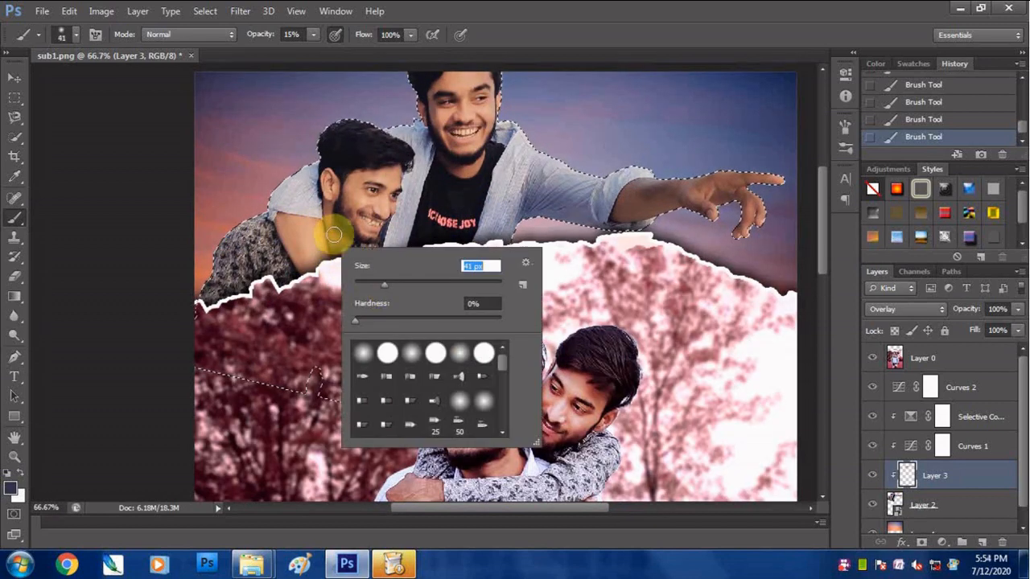
pyautogui.click(332, 230)
pyautogui.moveTo(621, 227)
pyautogui.mouseDown()
pyautogui.moveTo(527, 204)
pyautogui.moveTo(497, 230)
pyautogui.moveTo(508, 143)
pyautogui.mouseUp()
pyautogui.rightClick(427, 154)
pyautogui.moveTo(468, 196); pyautogui.dragTo(473, 196)
pyautogui.click(429, 148)
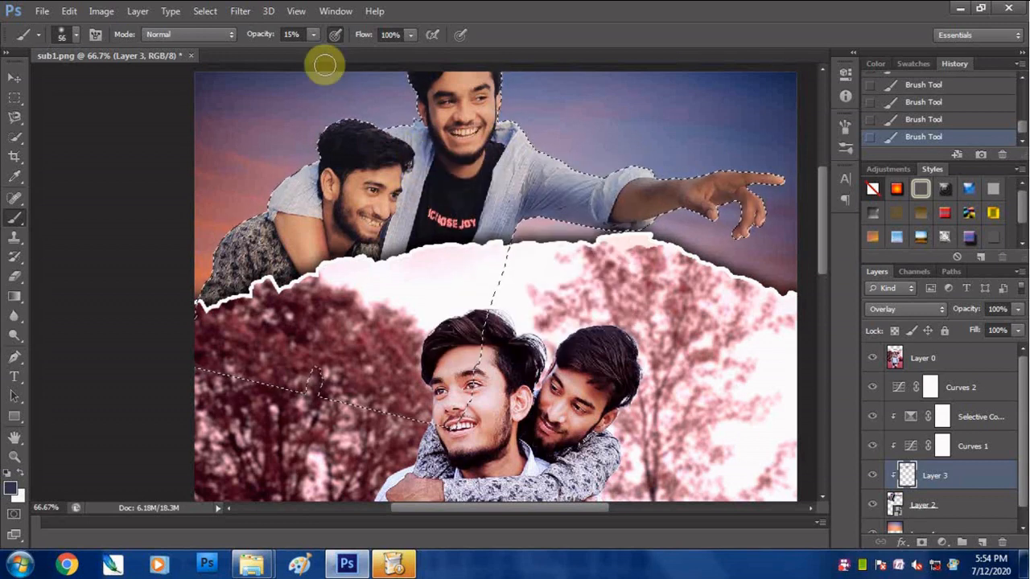
pyautogui.moveTo(313, 35); pyautogui.dragTo(320, 35)
pyautogui.moveTo(411, 193); pyautogui.dragTo(406, 226)
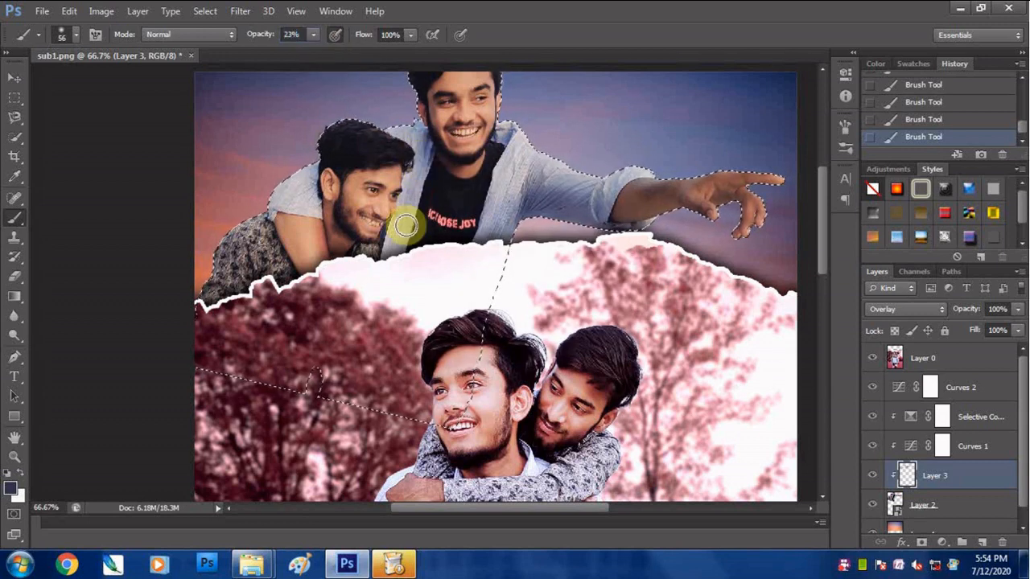
# - Add another clipped Overlay layer above Layer 3 and sample the reddish-orange sunset tone beside the patterned shirt
pyautogui.click(982, 543)
pyautogui.click(910, 309)
pyautogui.click(878, 189)
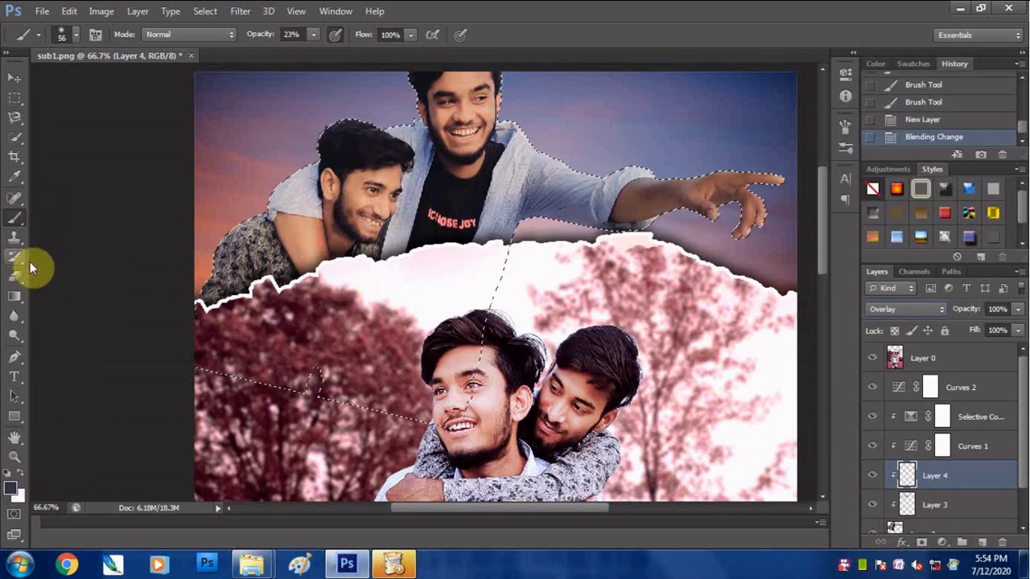
pyautogui.click(15, 174)
pyautogui.click(211, 217)
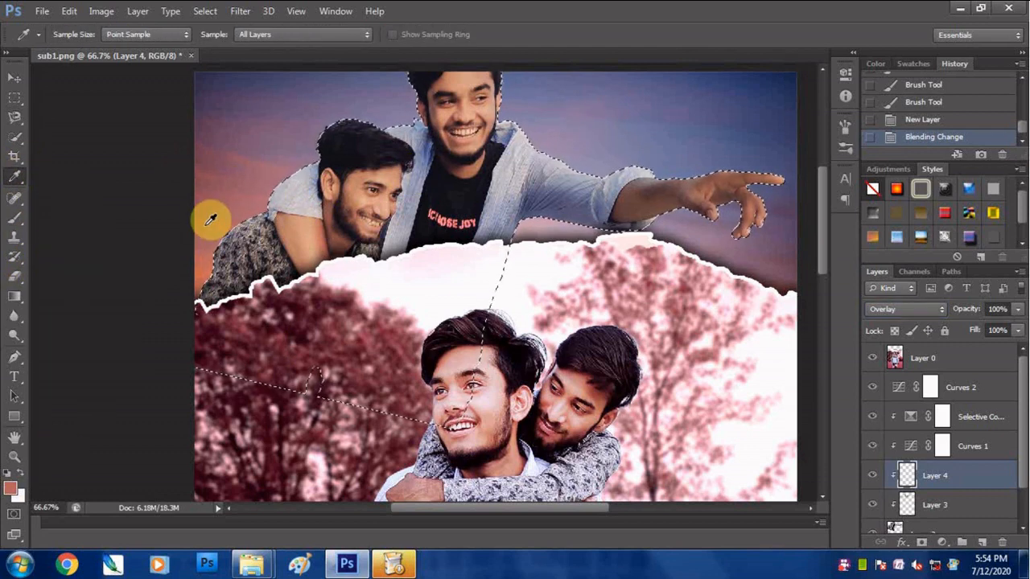
# - Brush the reddish-orange tone onto the upper men's edges facing the sunset and undo the last three strokes
pyautogui.click(14, 218)
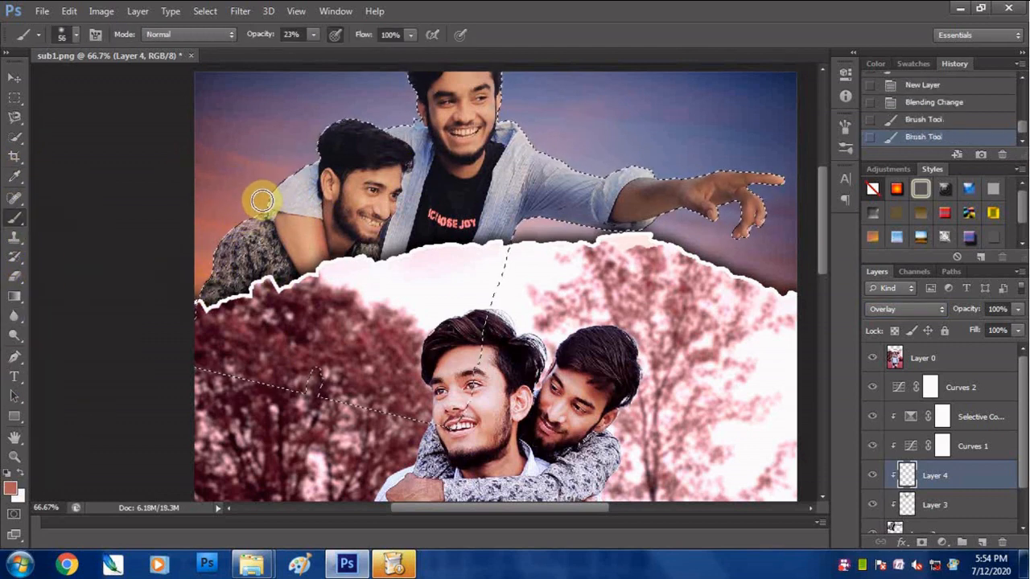
pyautogui.scroll(3, 397, 137)
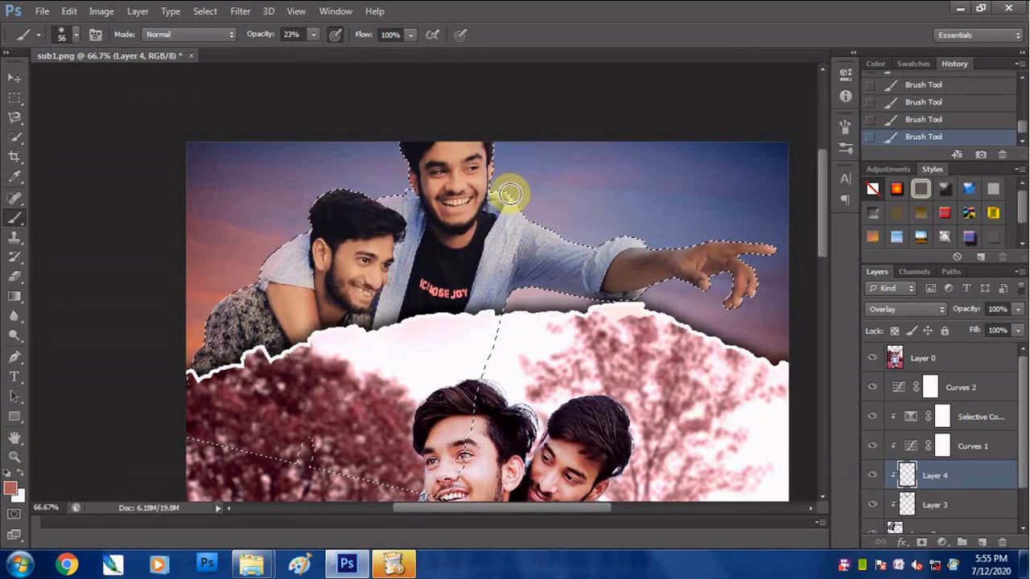
pyautogui.hotkey('ctrl', 'alt', 'z')
pyautogui.hotkey('ctrl', 'alt', 'z')
pyautogui.hotkey('ctrl', 'alt', 'z')
# - Sample the muted purple sky tone below the pointing hand and brush it onto the outstretched arm on Layer 4
pyautogui.click(14, 176)
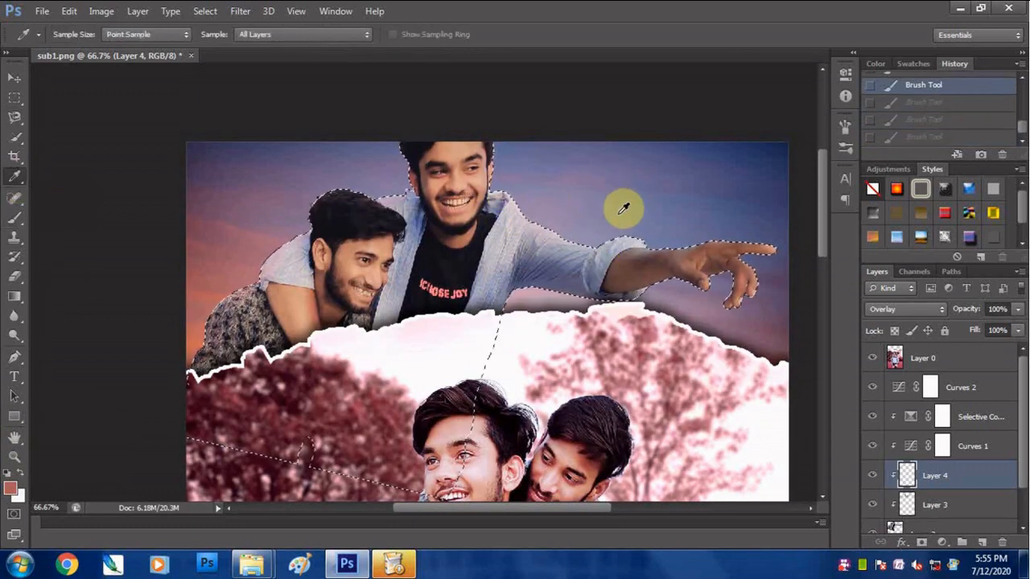
pyautogui.click(694, 290)
pyautogui.click(14, 219)
pyautogui.hotkey('ctrl', 'shift', 'z')
pyautogui.hotkey('ctrl', 'shift', 'z')
pyautogui.hotkey('ctrl', 'shift', 'z')
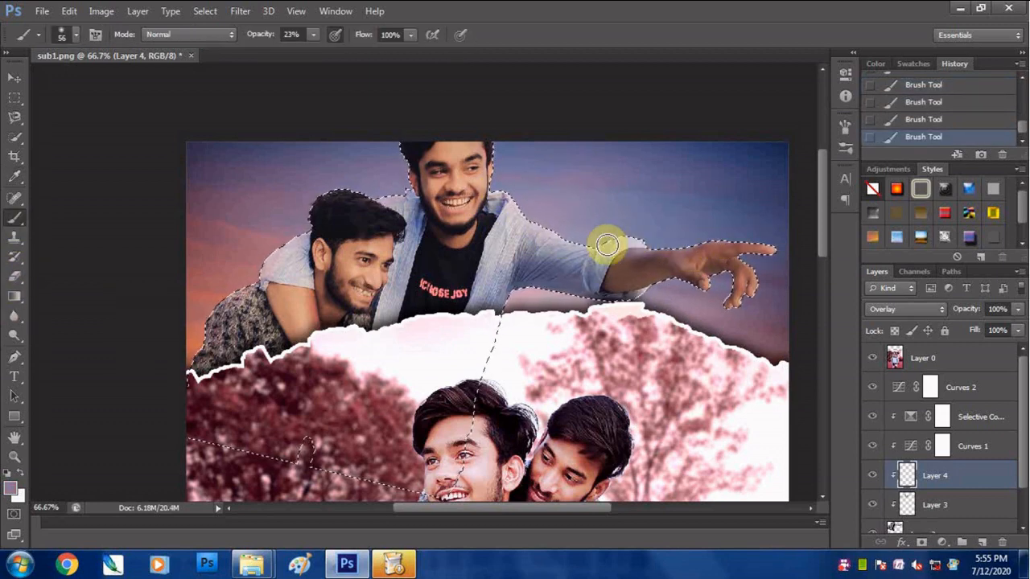
# - Toggle the visibility of Layer 4 and Layer 3 to compare the painted light and shading, and review the whole composite
pyautogui.click(873, 476)
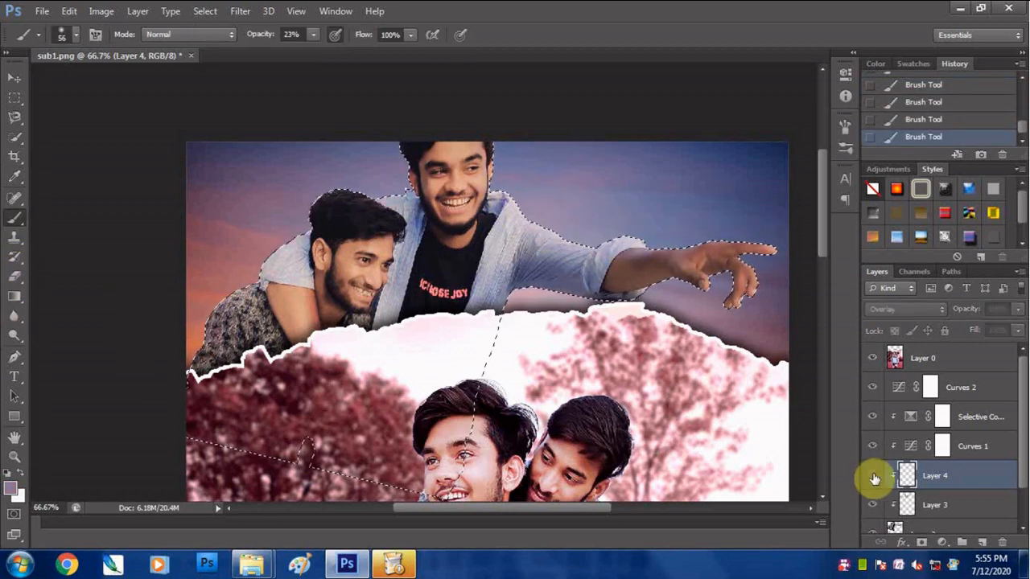
pyautogui.click(873, 476)
pyautogui.click(873, 506)
pyautogui.click(873, 506)
pyautogui.click(873, 506)
pyautogui.click(873, 506)
pyautogui.moveTo(1023, 475); pyautogui.dragTo(1024, 507)
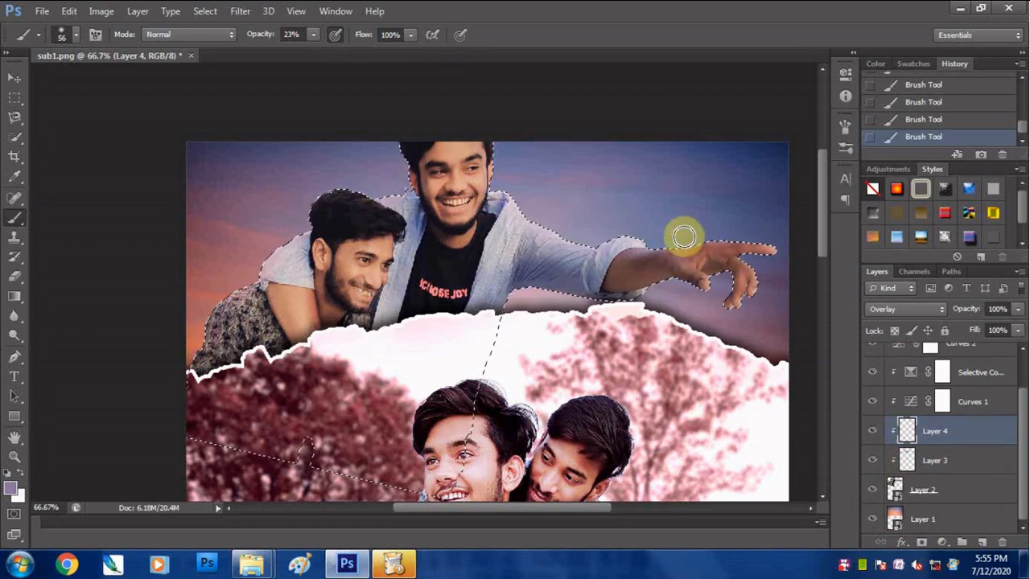
pyautogui.hotkey('ctrl', '0')
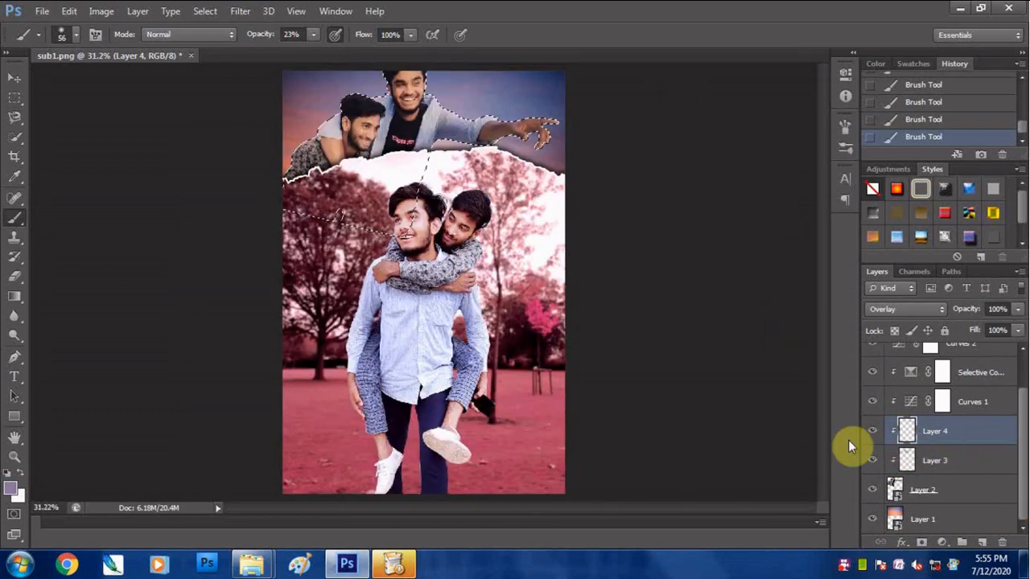
# - Clear the selection and add a new empty layer above Layer 0
pyautogui.click(15, 78)
pyautogui.hotkey('ctrl', 'd')
pyautogui.scroll(2, 1020, 430)
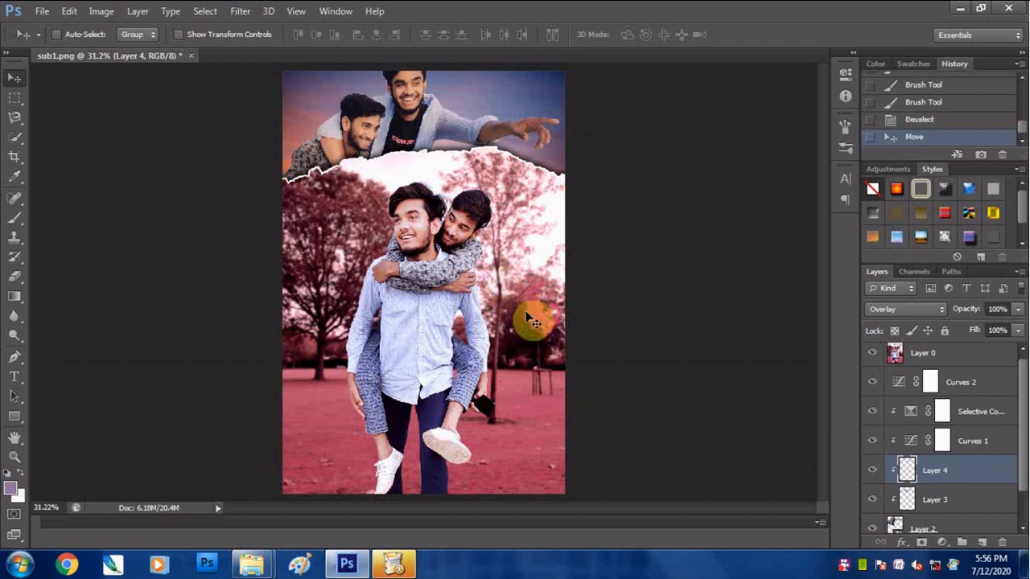
pyautogui.click(966, 522)
pyautogui.moveTo(1024, 439); pyautogui.dragTo(1024, 414)
pyautogui.click(923, 358)
pyautogui.click(981, 543)
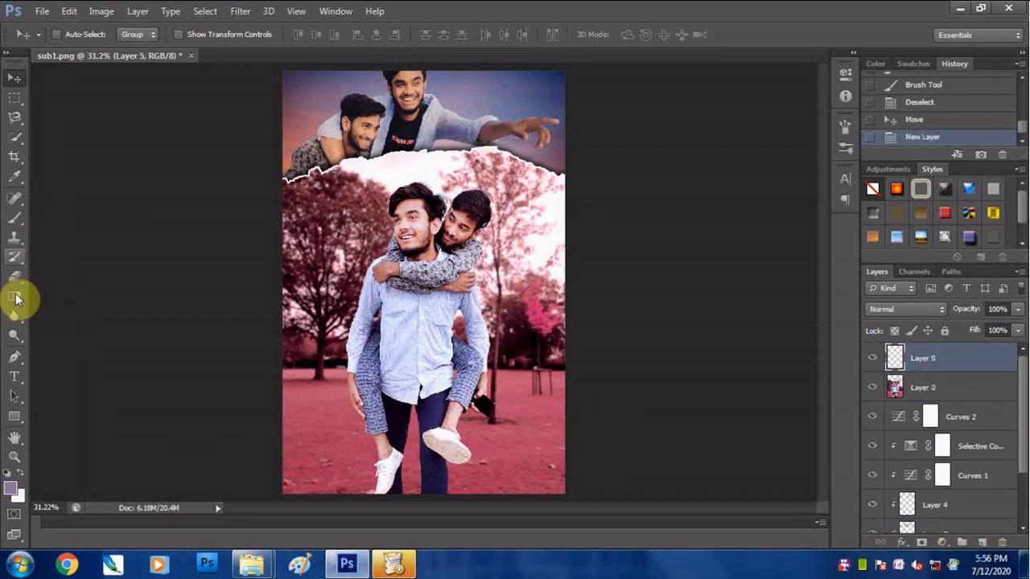
# - Darken the bottom edge of the photo with several short linear dark-to-transparent gradients on the new layer
pyautogui.click(15, 297)
pyautogui.moveTo(382, 422); pyautogui.dragTo(418, 471)
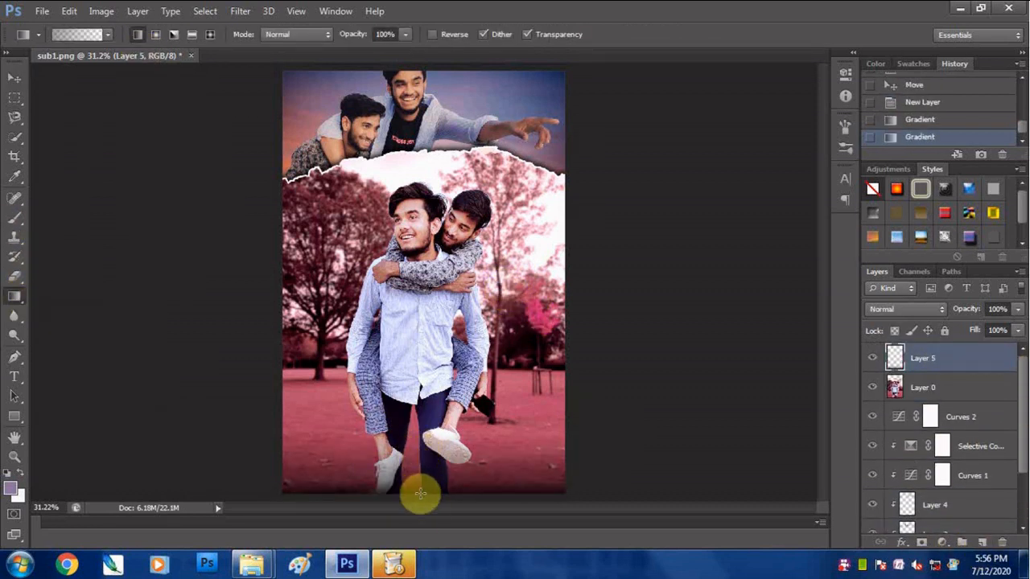
pyautogui.moveTo(421, 428); pyautogui.dragTo(420, 493)
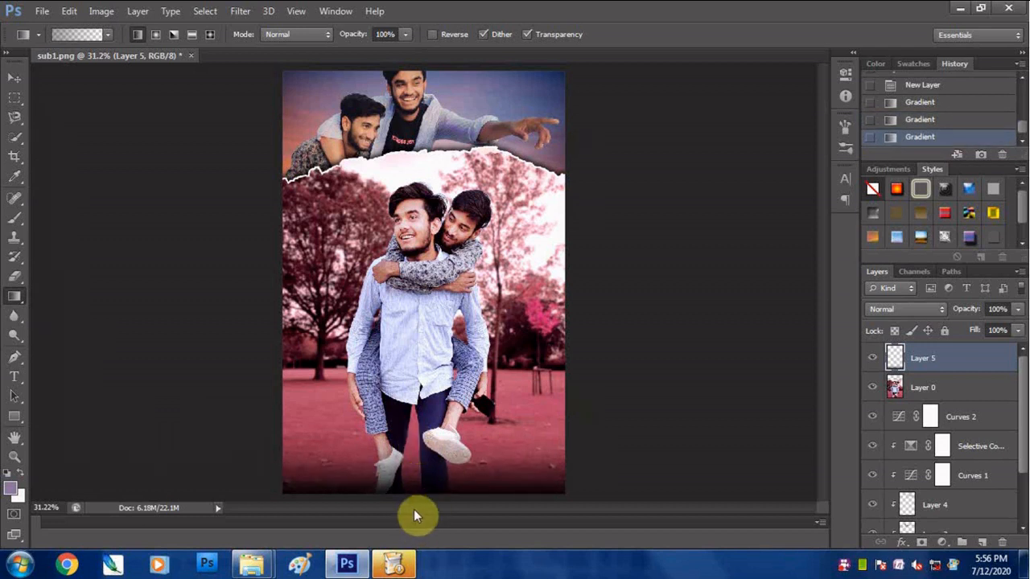
pyautogui.moveTo(420, 456); pyautogui.dragTo(419, 494)
pyautogui.hotkey('ctrl', 'z')
pyautogui.moveTo(412, 420); pyautogui.dragTo(433, 517)
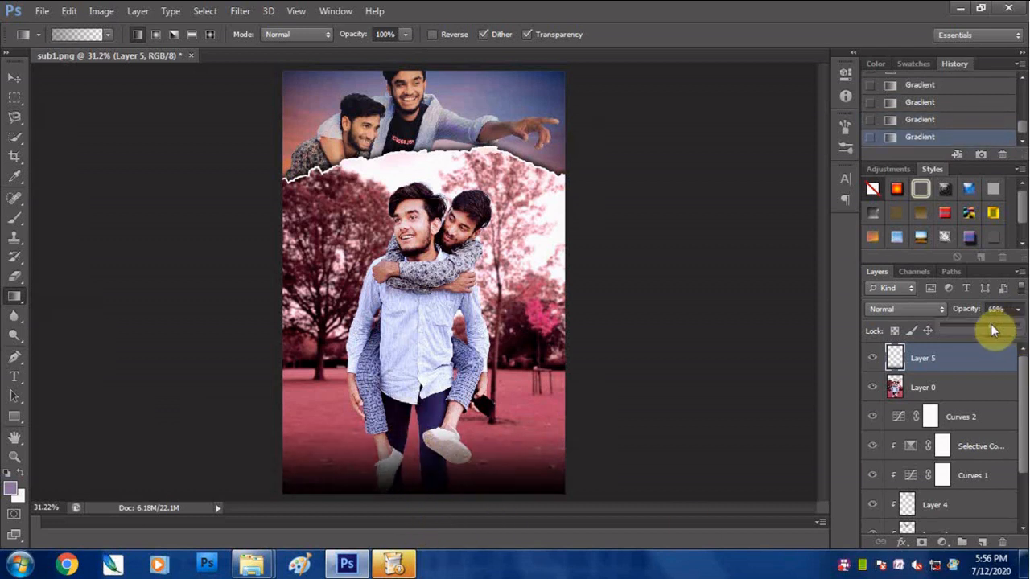
# - Set Layer 5's opacity to 89% and add a dark gradient along the photo's top edge
pyautogui.moveTo(992, 330); pyautogui.dragTo(1011, 333)
pyautogui.click(1018, 313)
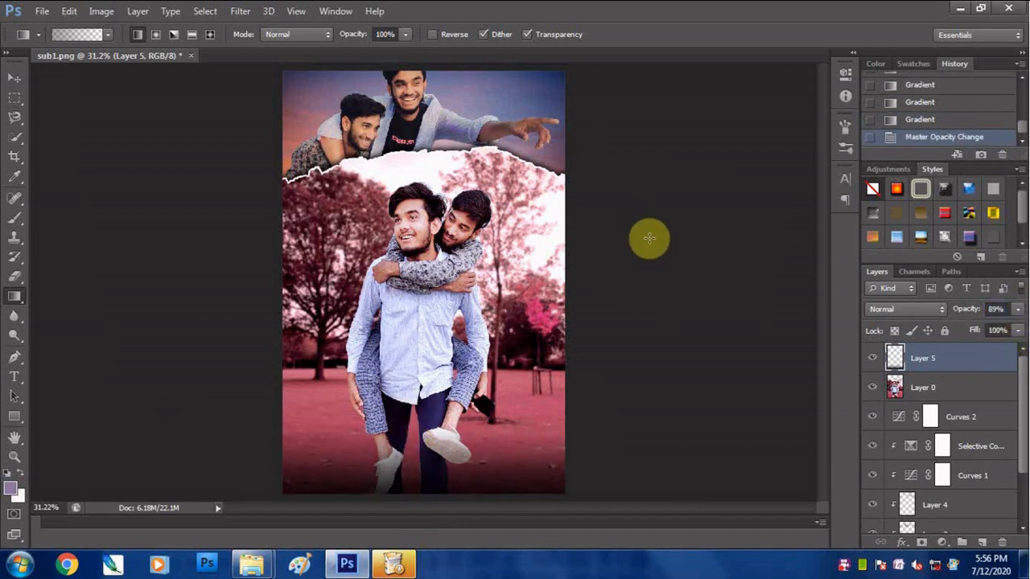
pyautogui.moveTo(424, 76); pyautogui.dragTo(447, 128)
pyautogui.hotkey('ctrl', 'z')
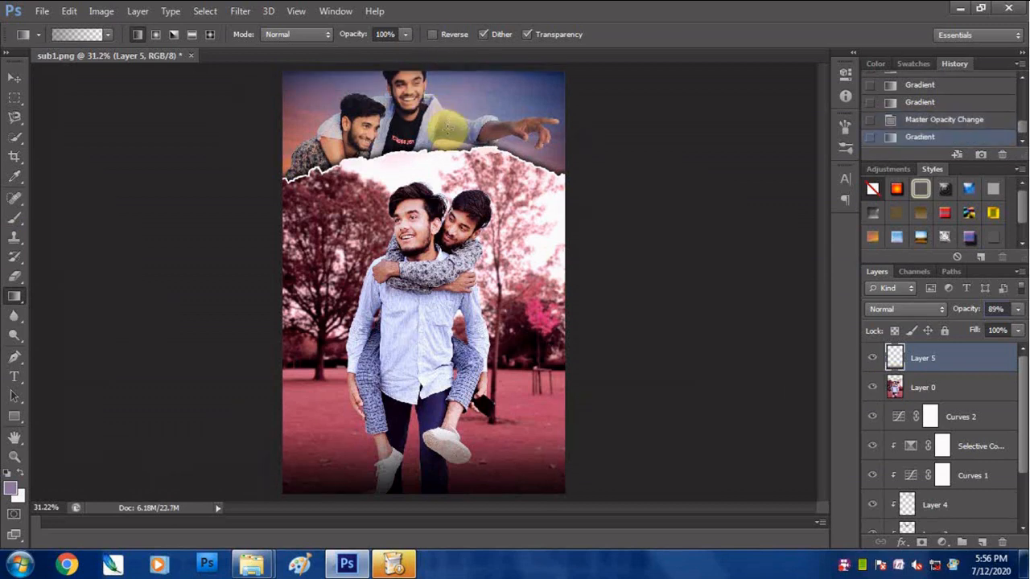
pyautogui.moveTo(1024, 388); pyautogui.dragTo(1024, 487)
pyautogui.moveTo(1024, 487); pyautogui.dragTo(1023, 388)
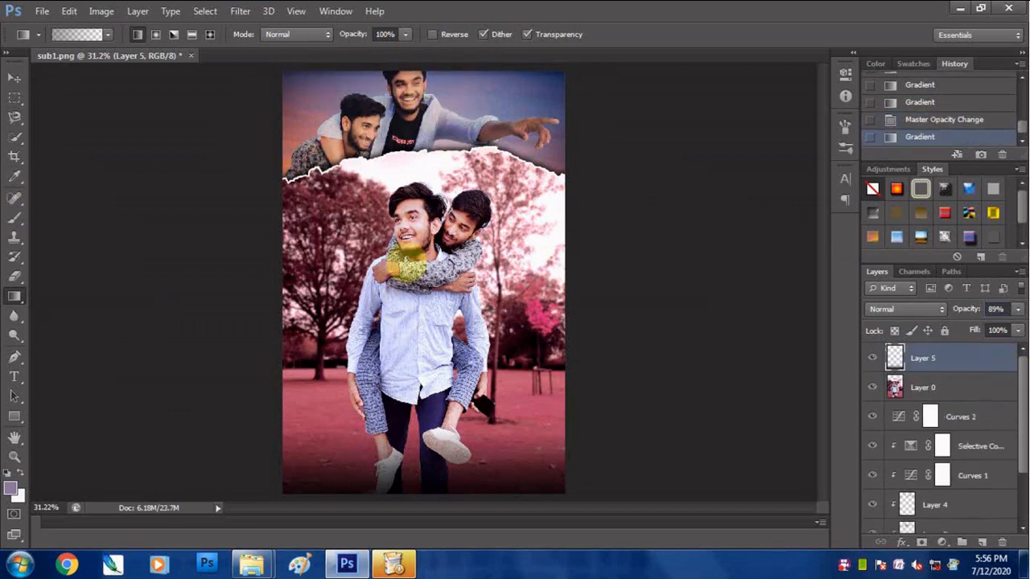
pyautogui.rightClick(845, 565)
pyautogui.click(879, 255)
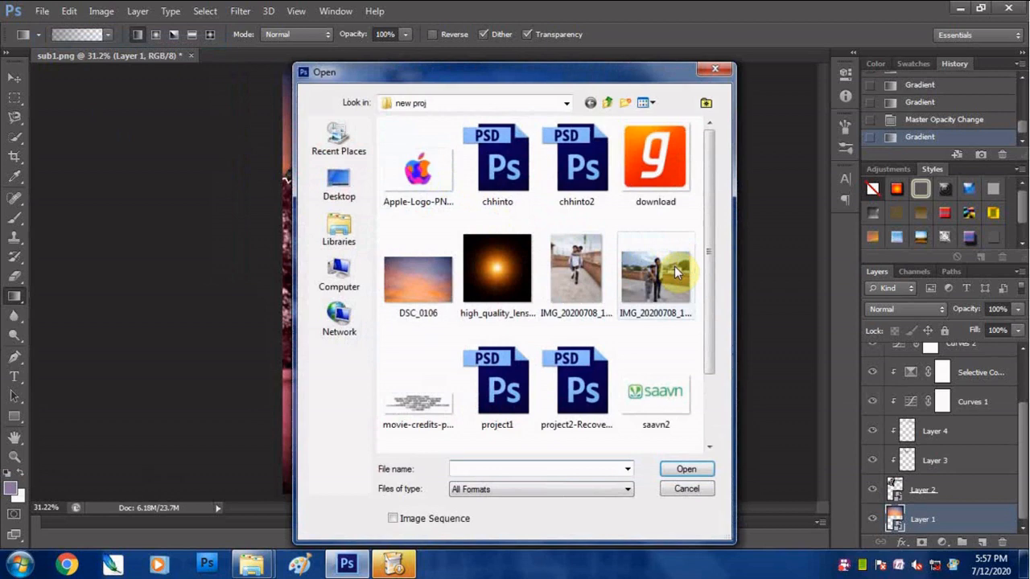
# - Open tree_PNG3472, select the whole image and bring the tree into sub1.png just above Layer 1
pyautogui.scroll(-2, 676, 272)
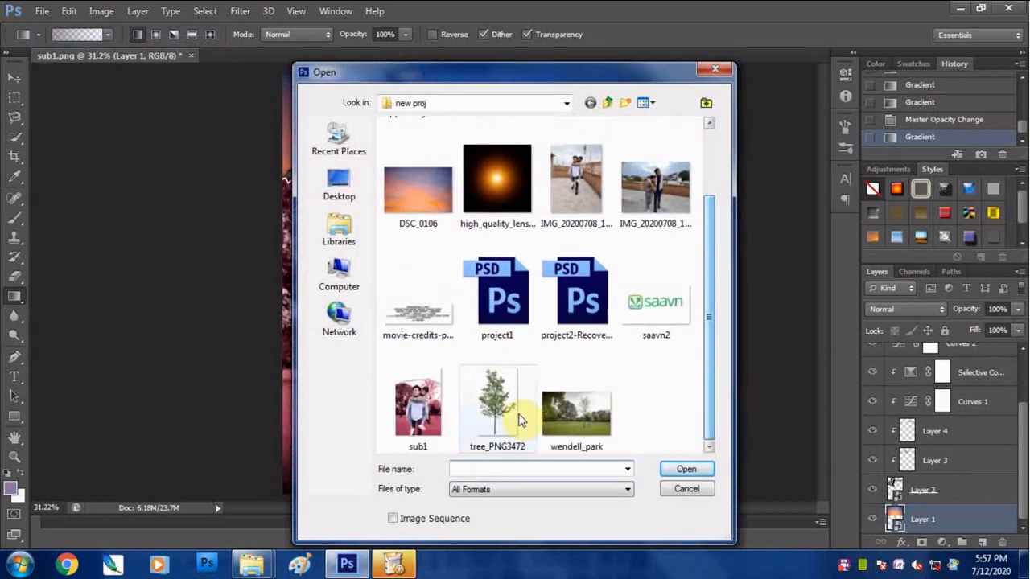
pyautogui.doubleClick(524, 418)
pyautogui.hotkey('ctrl', 'a')
pyautogui.moveTo(229, 96); pyautogui.dragTo(168, 67)
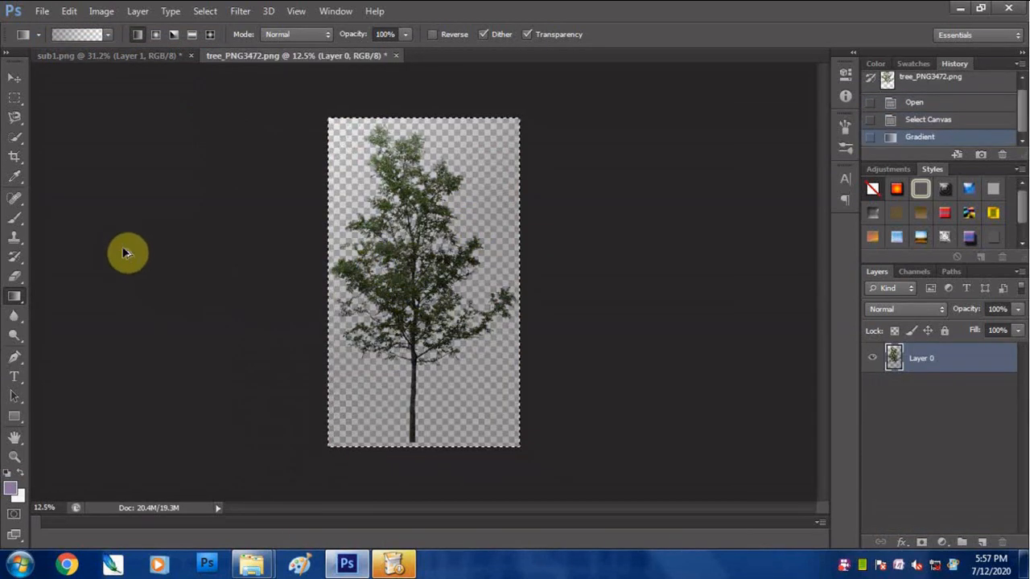
pyautogui.hotkey('ctrl', 'z')
pyautogui.click(14, 78)
pyautogui.moveTo(372, 251); pyautogui.dragTo(426, 211)
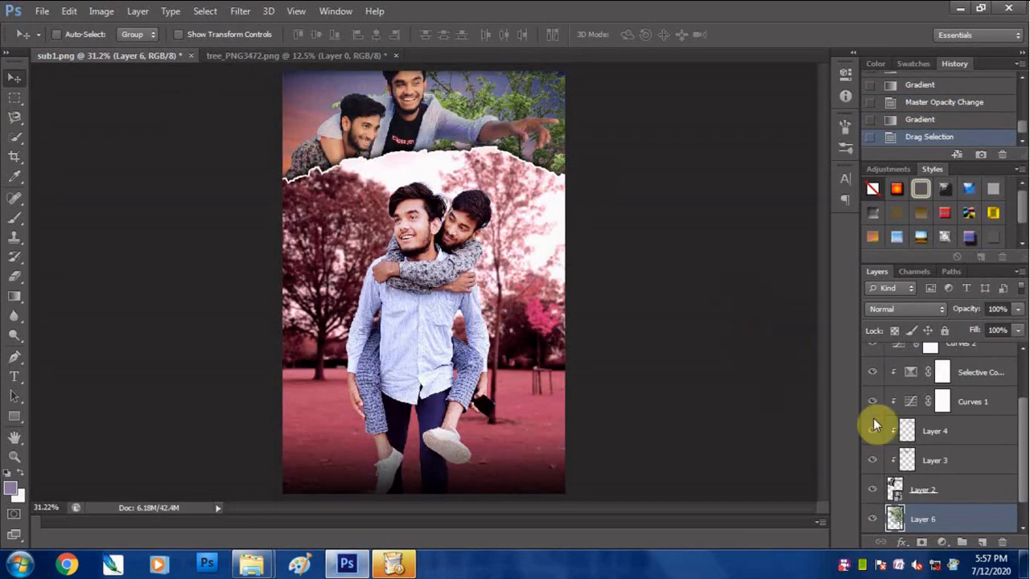
# - Convert the tree layer, Layer 6, to a Smart Object
pyautogui.rightClick(893, 517)
pyautogui.click(559, 104)
pyautogui.rightClick(919, 517)
pyautogui.click(775, 124)
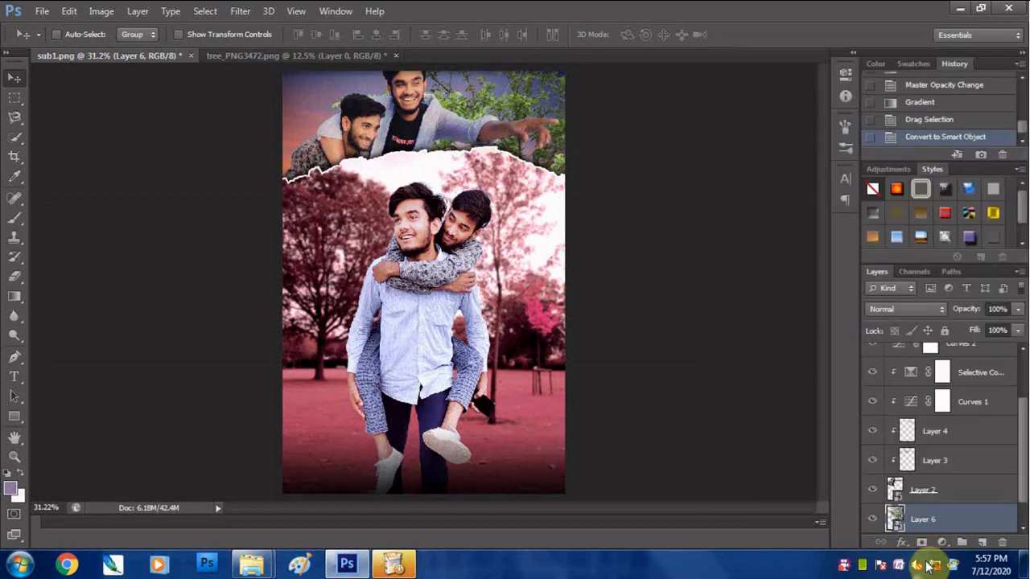
# - Scale the tree to about 44.5% and position and rotate it so its branches fill the sky behind the pointing hand
pyautogui.hotkey('ctrl', 't')
pyautogui.moveTo(720, 475); pyautogui.dragTo(680, 258)
pyautogui.moveTo(731, 367); pyautogui.dragTo(600, 144)
pyautogui.moveTo(534, 118); pyautogui.dragTo(596, 280)
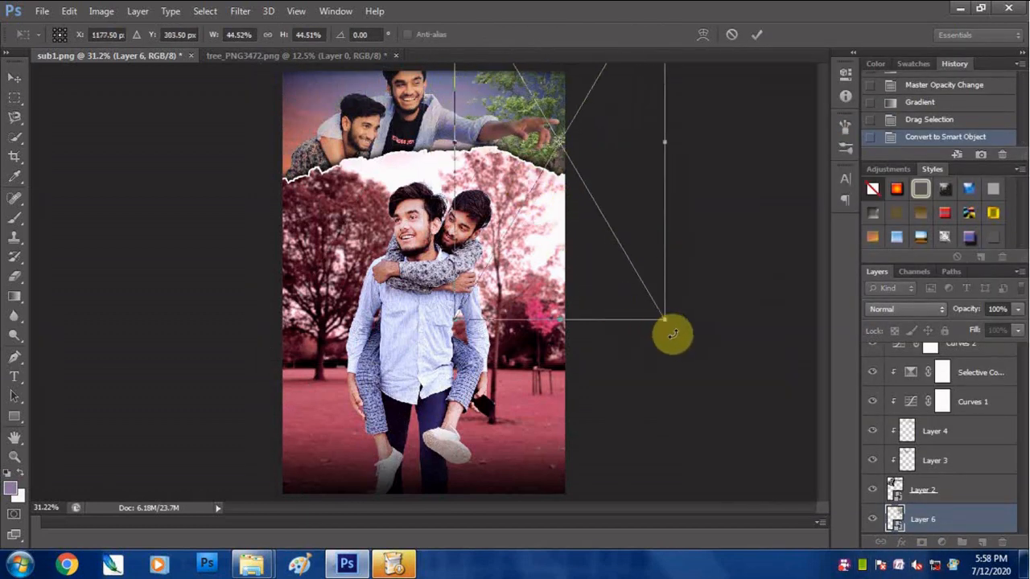
pyautogui.scroll(-3, 683, 324)
pyautogui.moveTo(505, 170); pyautogui.dragTo(519, 201)
pyautogui.moveTo(640, 377); pyautogui.dragTo(568, 414)
# - Duplicate the tree to the opposite side of the sky, rotate the copy to about -21° and position it behind the men
pyautogui.moveTo(527, 222); pyautogui.dragTo(340, 195)
pyautogui.press('Return')
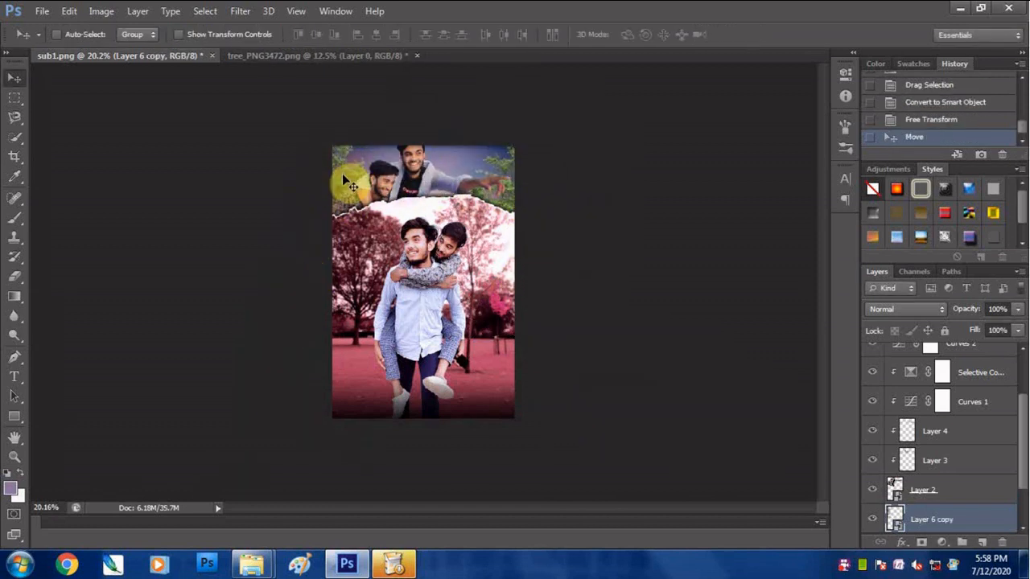
pyautogui.press('Up')
pyautogui.hotkey('ctrl', 't')
pyautogui.moveTo(285, 388); pyautogui.dragTo(408, 418)
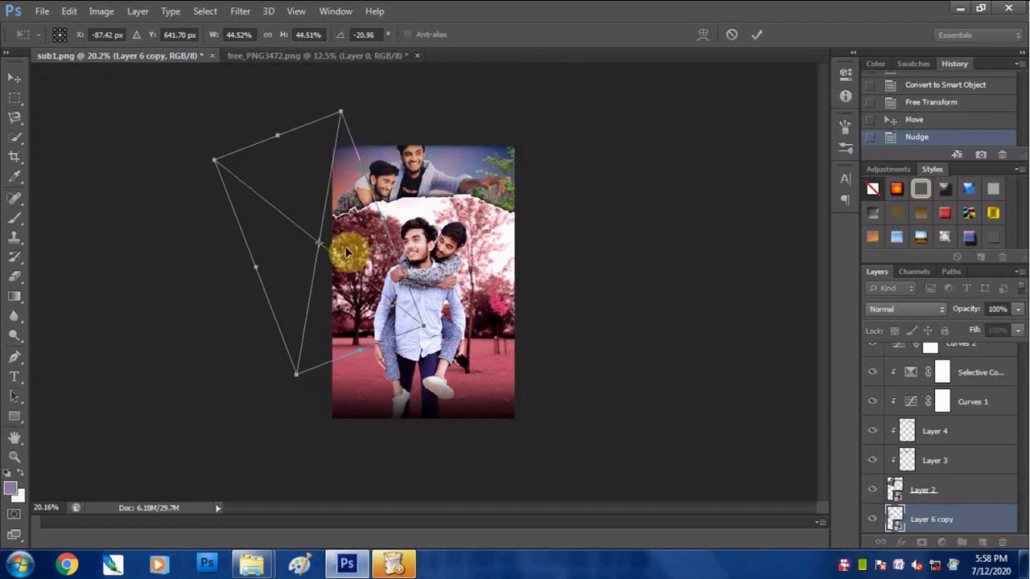
pyautogui.moveTo(348, 254); pyautogui.dragTo(391, 232)
pyautogui.press('Return')
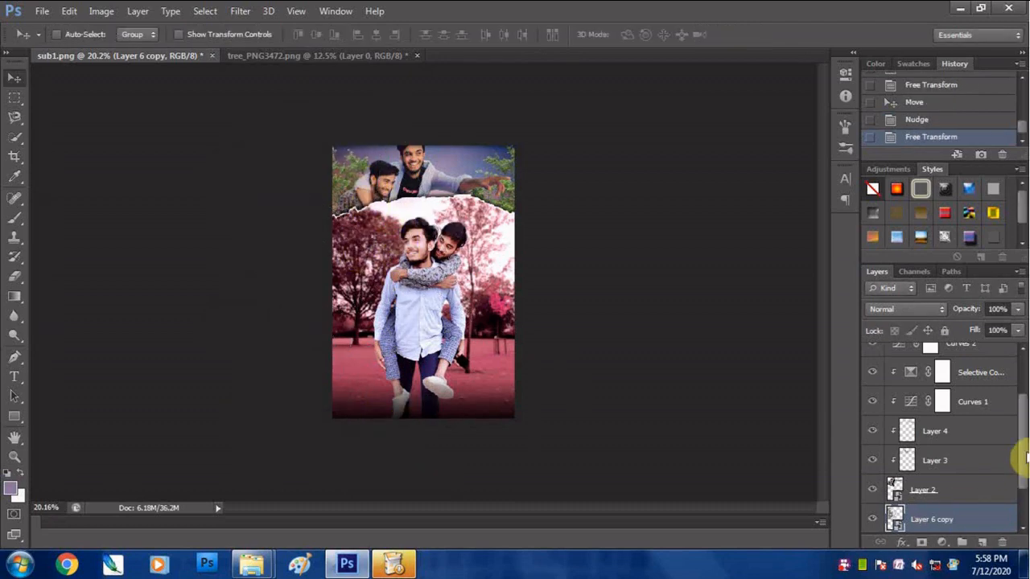
# - Open the contents of the Layer 6 tree Smart Object and add a Selective Color adjustment layer above the tree
pyautogui.moveTo(1025, 459); pyautogui.dragTo(1026, 491)
pyautogui.doubleClick(900, 494)
pyautogui.click(581, 280)
pyautogui.click(942, 544)
pyautogui.click(935, 531)
# - Set the Selective Color Yellows to Cyan -100% and Magenta, Yellow and Black +100%
pyautogui.click(729, 130)
pyautogui.click(716, 145)
pyautogui.moveTo(717, 164); pyautogui.dragTo(629, 164)
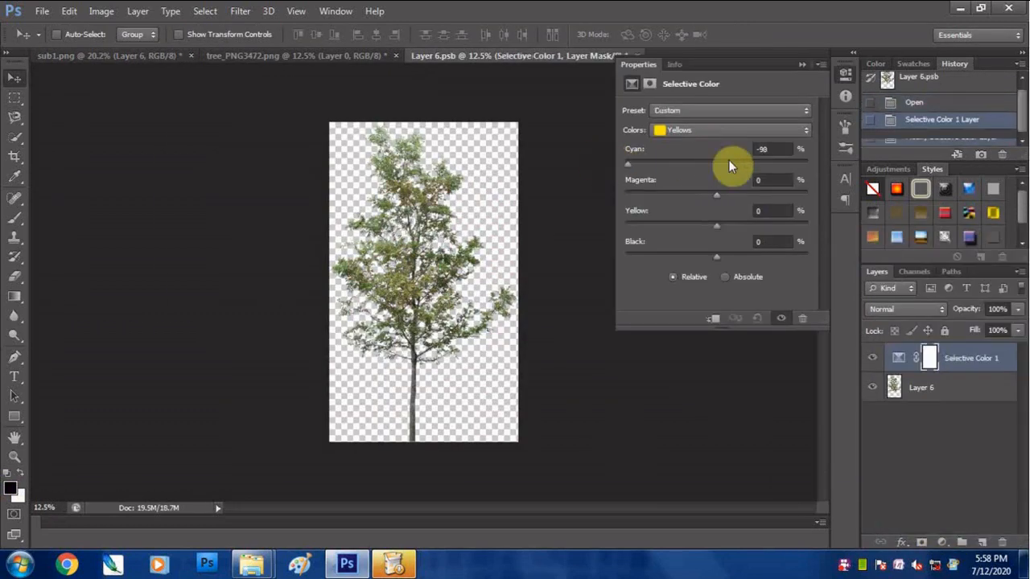
pyautogui.moveTo(717, 195); pyautogui.dragTo(809, 196)
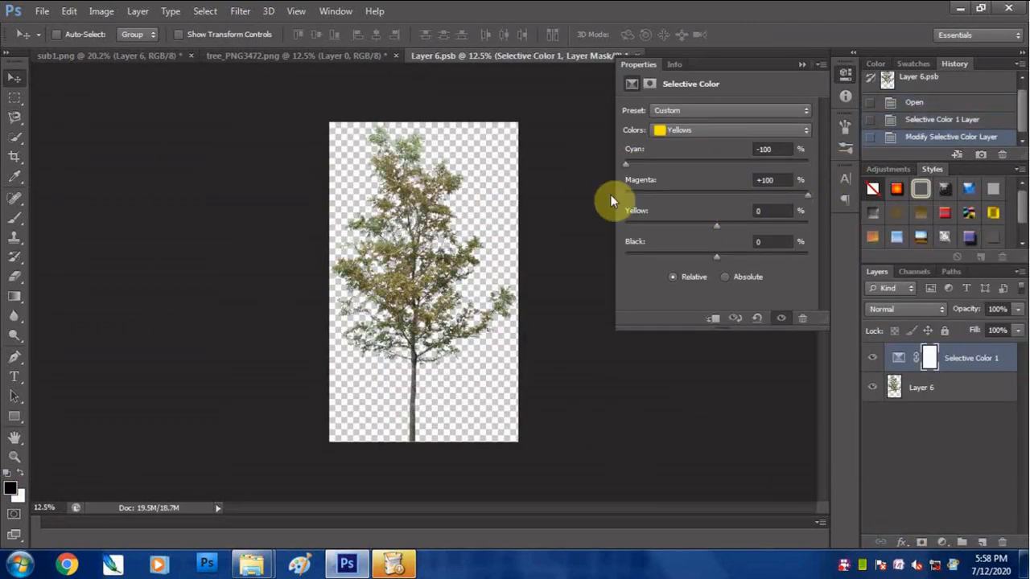
# - Set the Selective Color Greens to Cyan -100% and Black +100%, and reduce Cyan in the Neutrals to make the leaves orange
pyautogui.click(748, 131)
pyautogui.click(716, 117)
pyautogui.click(698, 131)
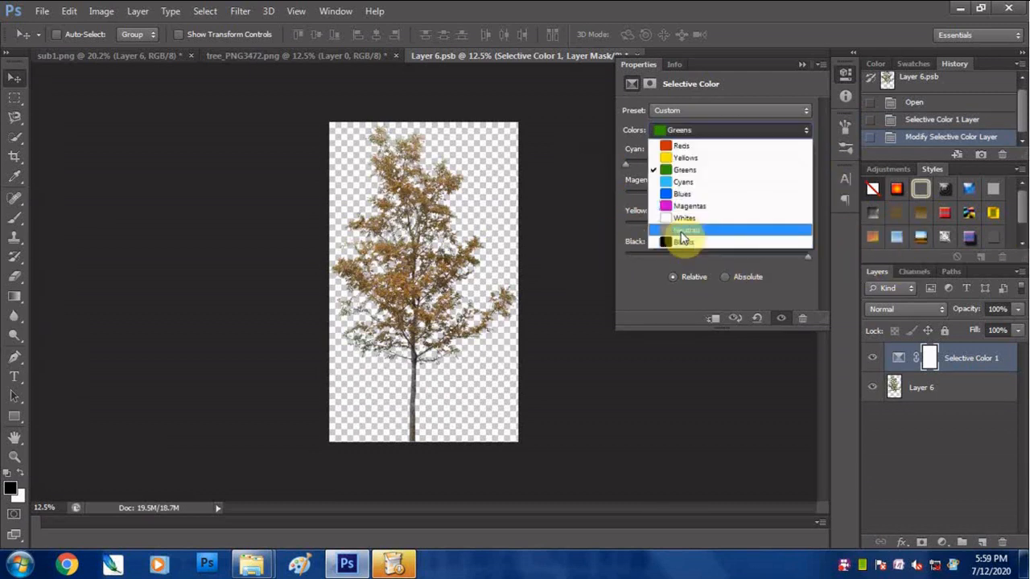
pyautogui.click(684, 231)
pyautogui.moveTo(717, 164); pyautogui.dragTo(683, 179)
# - Save and close the recolored Layer 6.psb tree contents to update both trees in sub1.png
pyautogui.click(845, 74)
pyautogui.hotkey('ctrl', 's')
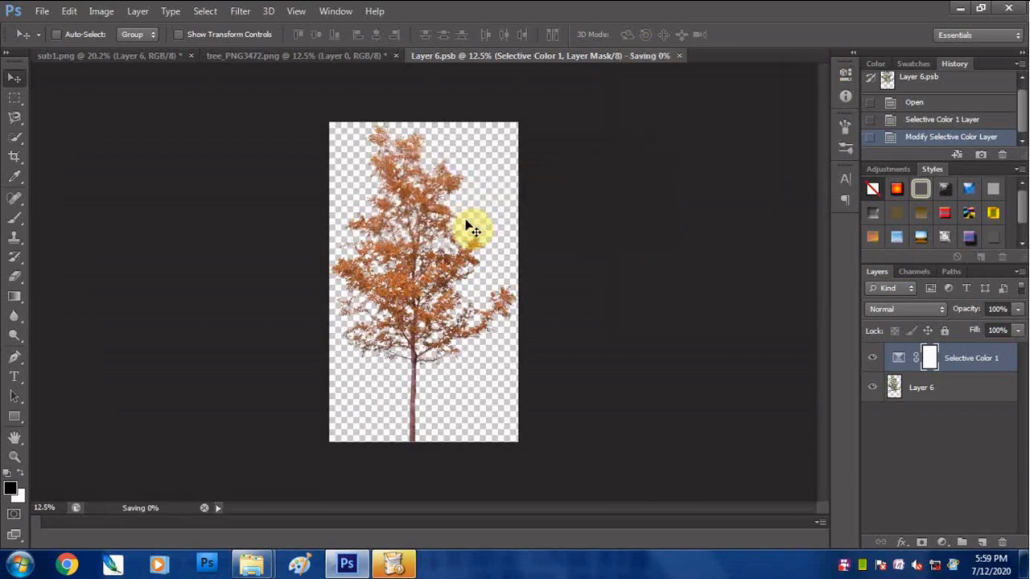
pyautogui.hotkey('ctrl', 'w')
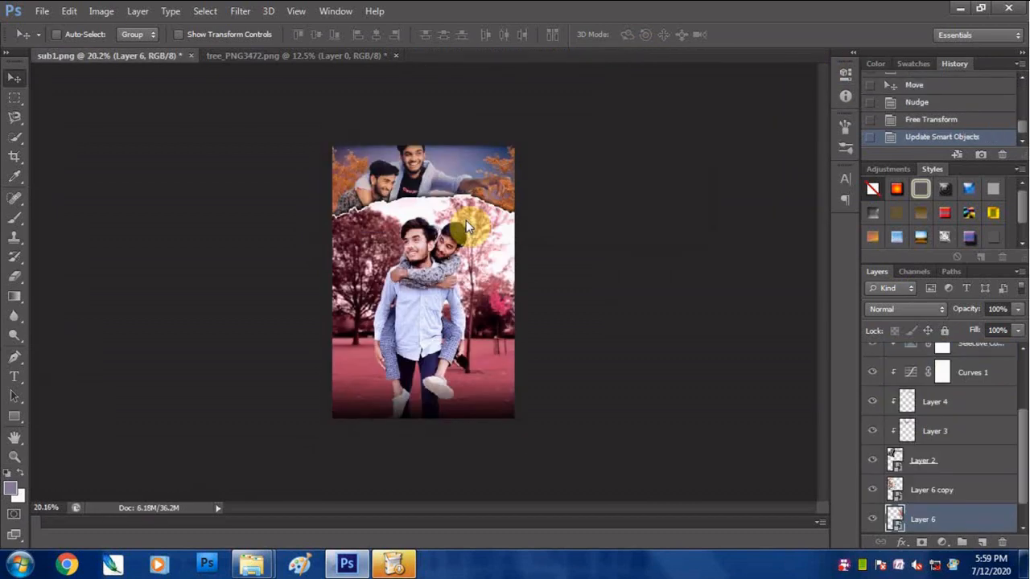
# - Reopen the contents of the Layer 6 tree Smart Object
pyautogui.doubleClick(895, 521)
pyautogui.click(586, 256)
pyautogui.click(240, 11)
pyautogui.moveTo(266, 104)
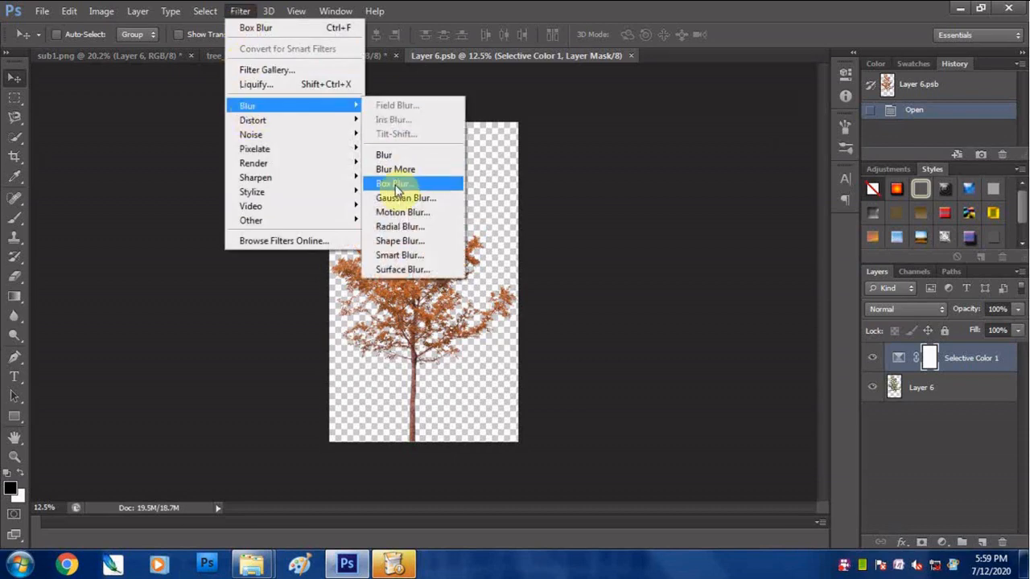
pyautogui.click(426, 182)
pyautogui.press('Escape')
# - Apply Box Blur to the tree layer inside the Smart Object, then close it and save the change into sub1.png
pyautogui.click(894, 387)
pyautogui.click(239, 10)
pyautogui.moveTo(362, 105)
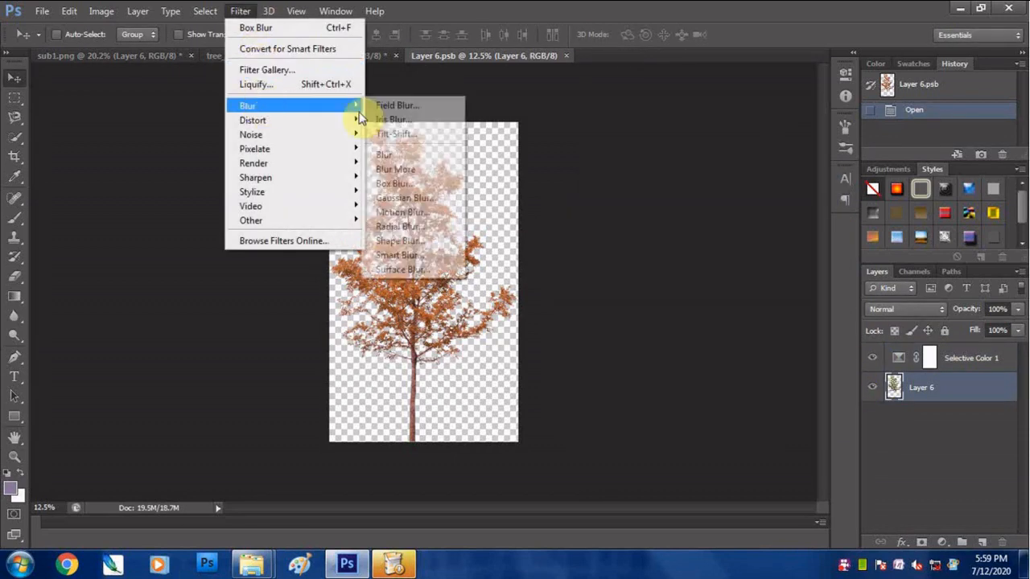
pyautogui.click(413, 184)
pyautogui.click(809, 195)
pyautogui.hotkey('ctrl', 'f')
pyautogui.click(568, 54)
pyautogui.click(391, 246)
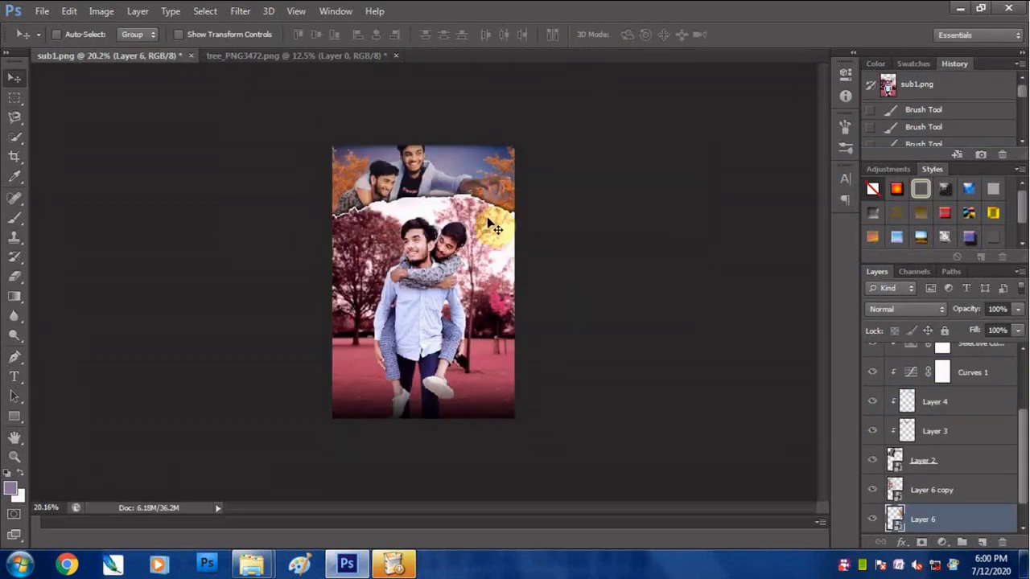
# - Select all layers up to Layer 5, group them and name the group sub
pyautogui.hotkey('ctrl', '0')
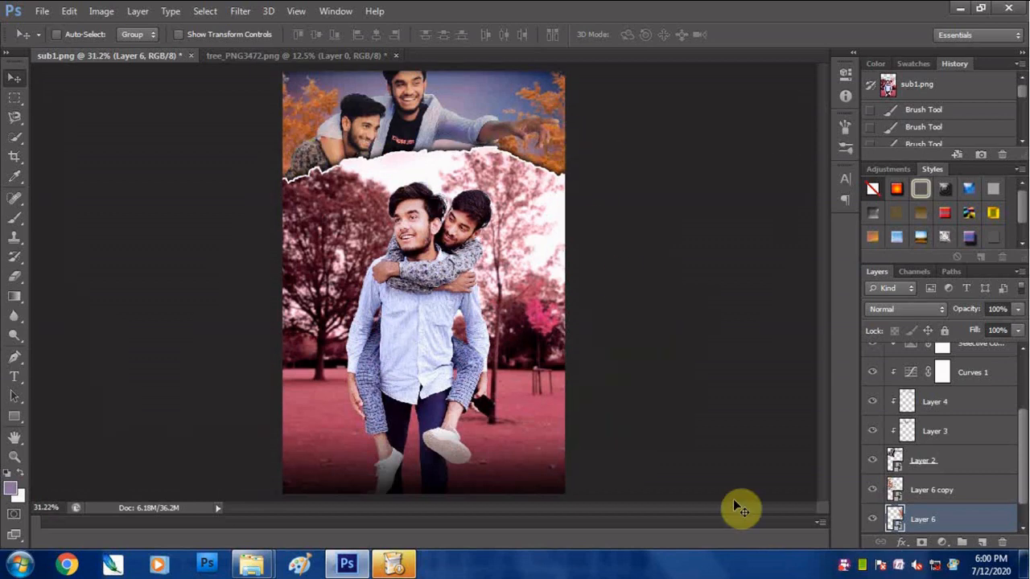
pyautogui.scroll(4, 965, 442)
pyautogui.keyDown('shift'); pyautogui.click(923, 358); pyautogui.keyUp('shift')
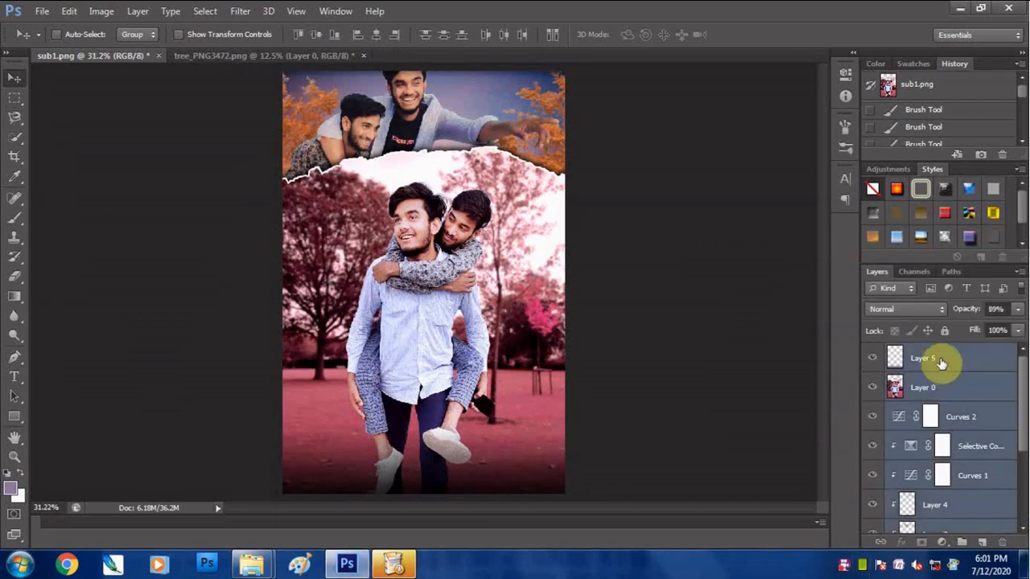
pyautogui.hotkey('ctrl', 'g')
pyautogui.press('Return')
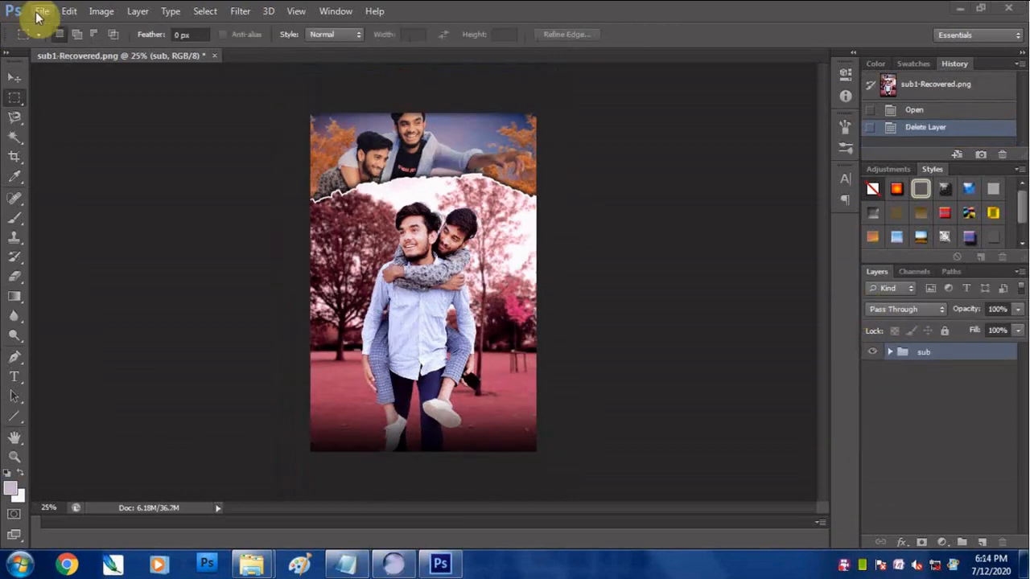
# - Open the high_quality_lens_flares_in_png_05 image from the new proj folder
pyautogui.click(41, 11)
pyautogui.click(70, 64)
pyautogui.click(490, 269)
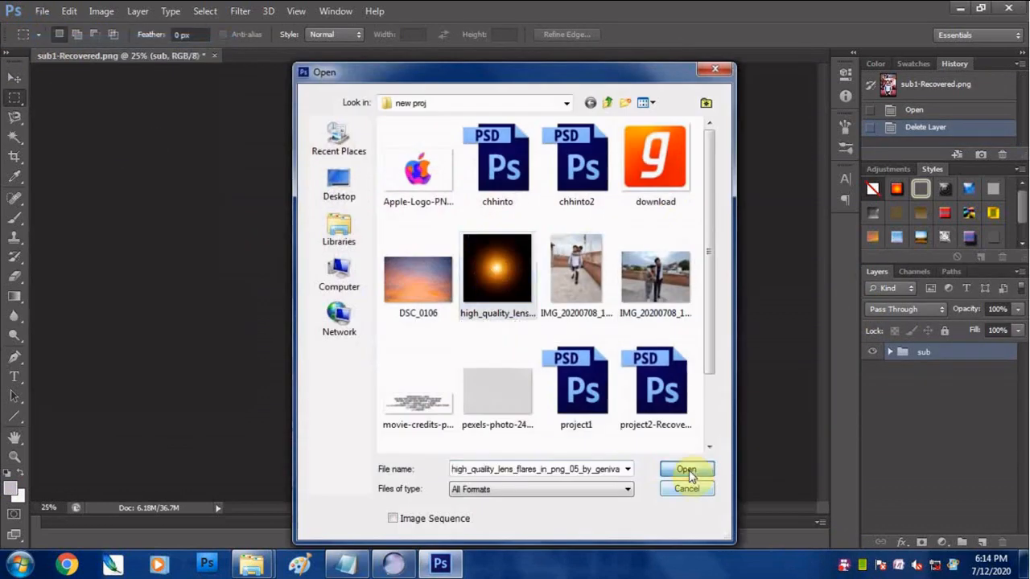
pyautogui.click(690, 472)
# - Bring the whole lens flare image into sub1-Recovered.png over the piggybacking men and set its blend mode to Screen
pyautogui.hotkey('ctrl', 'a')
pyautogui.press('v')
pyautogui.moveTo(407, 299); pyautogui.dragTo(435, 250)
pyautogui.moveTo(435, 250); pyautogui.dragTo(444, 201)
pyautogui.click(905, 309)
pyautogui.click(884, 294)
# - Scale the flare down, position its glow between the two men's heads and set the layer's opacity to 90%
pyautogui.hotkey('ctrl', 't')
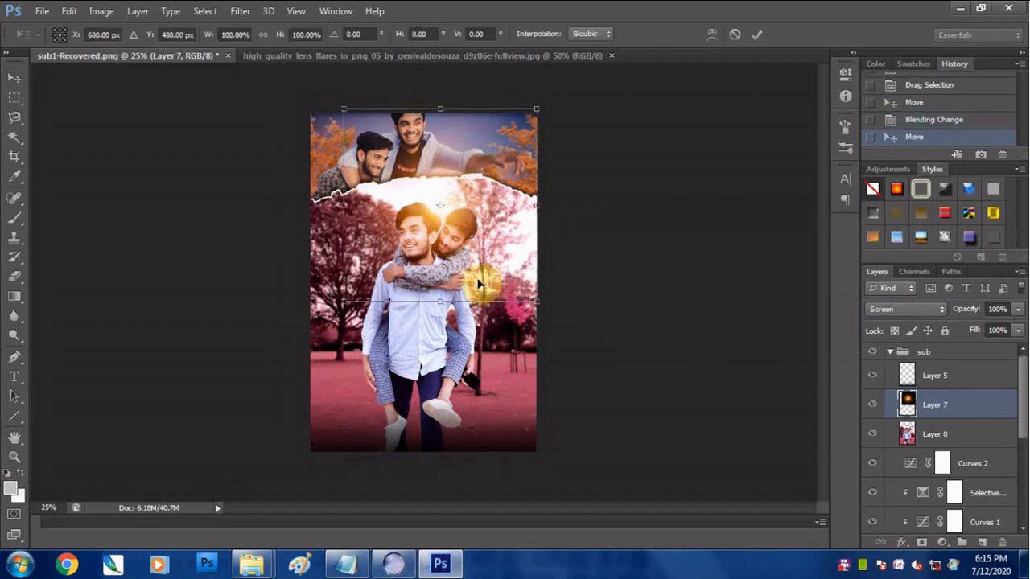
pyautogui.moveTo(538, 297); pyautogui.dragTo(514, 274)
pyautogui.moveTo(456, 242); pyautogui.dragTo(465, 282)
pyautogui.press('Return')
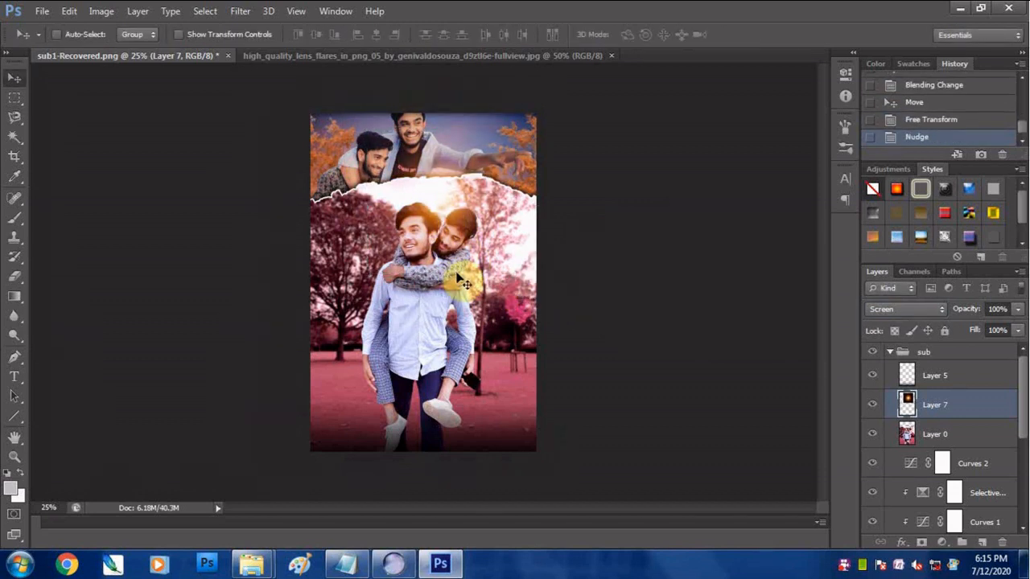
pyautogui.moveTo(1018, 314); pyautogui.dragTo(1011, 333)
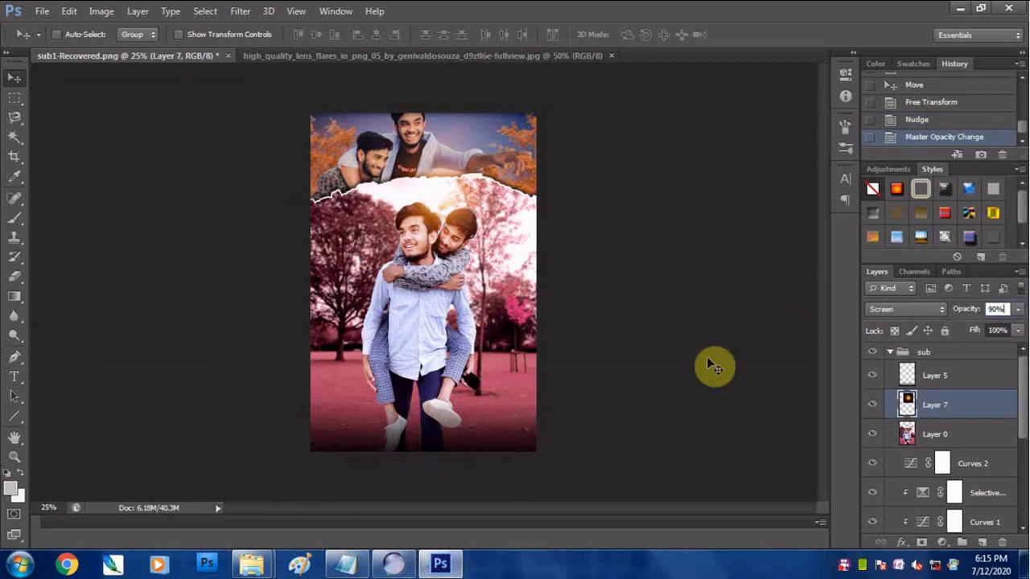
pyautogui.moveTo(1023, 400)
pyautogui.mouseDown()
pyautogui.moveTo(1021, 432)
pyautogui.moveTo(1021, 398)
pyautogui.mouseUp()
pyautogui.moveTo(451, 219); pyautogui.dragTo(485, 272)
pyautogui.hotkey('ctrl', 'z')
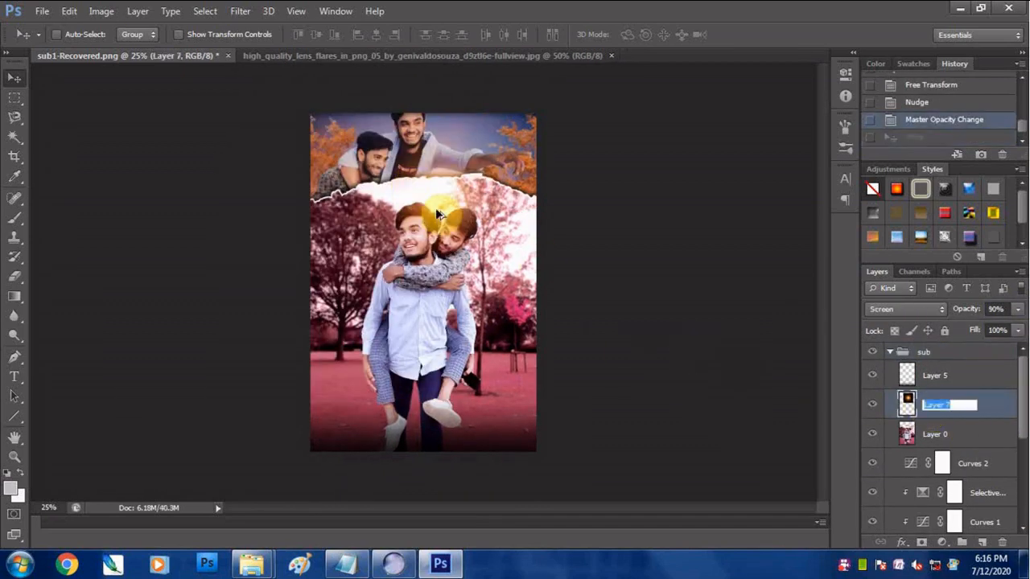
# - Duplicate the Layer 7 flare and move the copy down the layer stack to between Layer 3 and Layer 2
pyautogui.rightClick(945, 405)
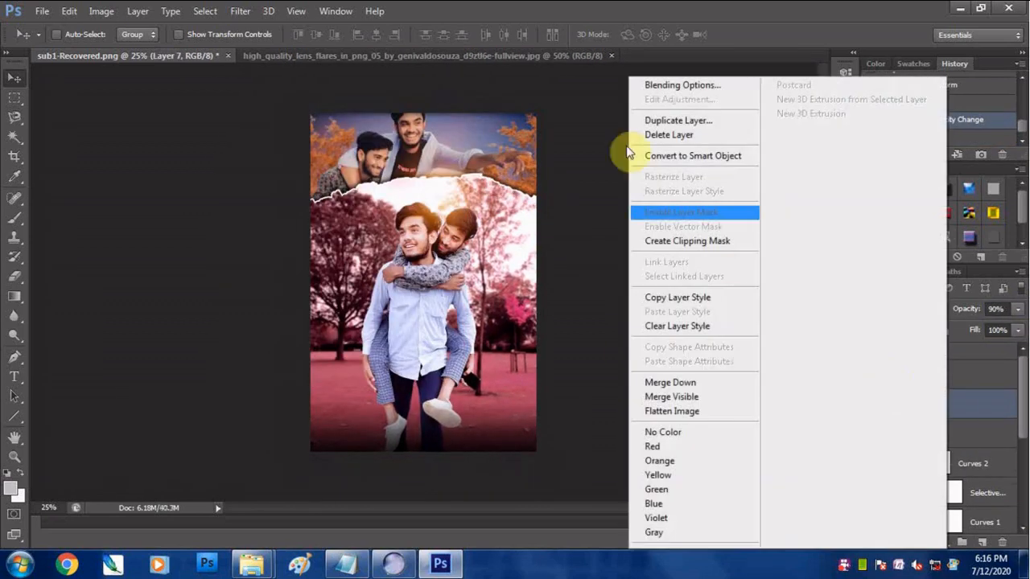
pyautogui.click(676, 110)
pyautogui.press('Return')
pyautogui.moveTo(959, 415); pyautogui.dragTo(961, 455)
pyautogui.moveTo(1023, 430); pyautogui.dragTo(1024, 467)
pyautogui.moveTo(953, 349); pyautogui.dragTo(956, 504)
pyautogui.click(958, 518)
pyautogui.moveTo(1024, 431); pyautogui.dragTo(1024, 464)
pyautogui.moveTo(947, 414); pyautogui.dragTo(943, 466)
# - Move the flare copy to the two men in the upper photo and release its clipping mask
pyautogui.moveTo(444, 206); pyautogui.dragTo(379, 119)
pyautogui.rightClick(923, 445)
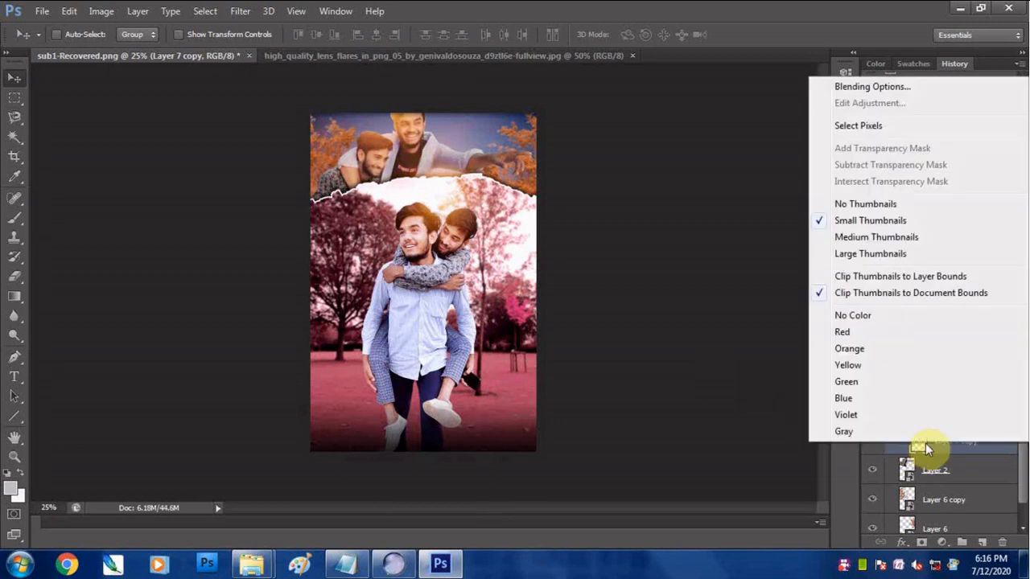
pyautogui.click(911, 446)
pyautogui.keyDown('alt'); pyautogui.click(956, 454); pyautogui.keyUp('alt')
pyautogui.moveTo(351, 124); pyautogui.dragTo(380, 128)
# - Scale the flare copy to about 64% behind the upper men's heads and set its opacity to 65%
pyautogui.hotkey('ctrl', 't')
pyautogui.moveTo(457, 199); pyautogui.dragTo(427, 170)
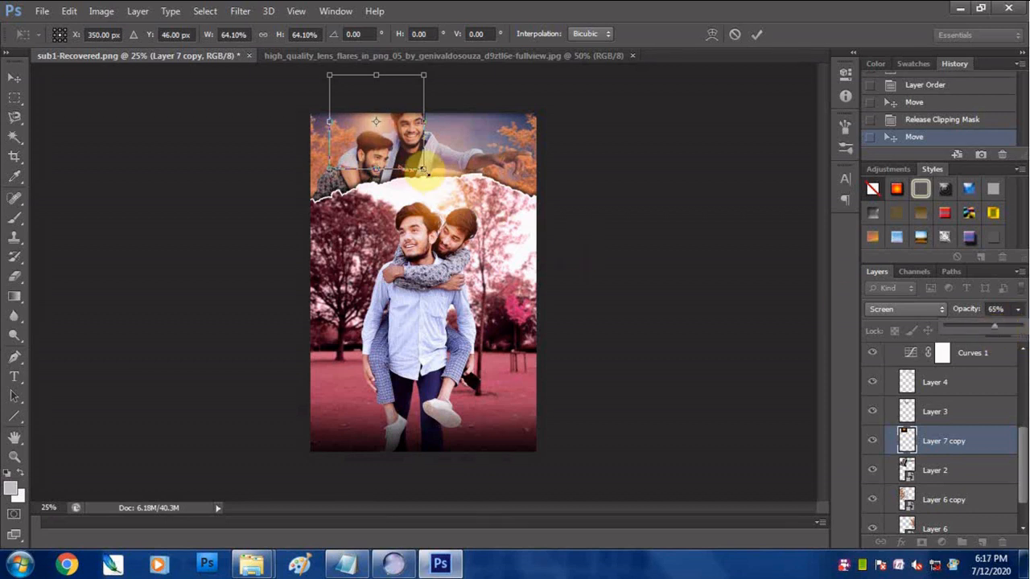
pyautogui.press('Return')
# - Nudge the original Layer 7 flare into place and collapse the sub group
pyautogui.moveTo(1023, 436); pyautogui.dragTo(1023, 375)
pyautogui.click(936, 384)
pyautogui.scroll(1, 382, 229)
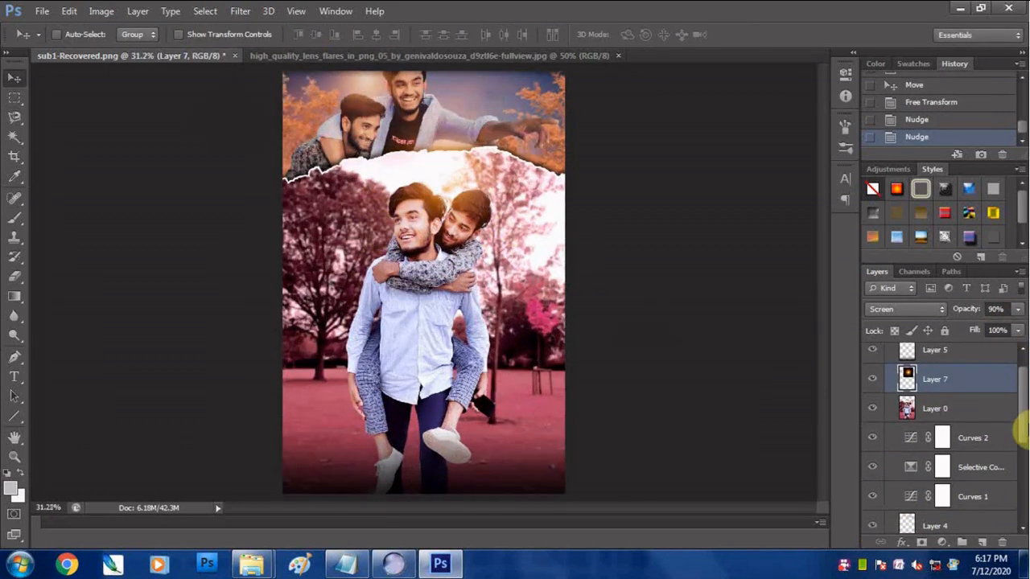
pyautogui.moveTo(1026, 432); pyautogui.dragTo(1026, 400)
pyautogui.click(891, 352)
# - Add the text YAARA in Broadway at 60 pt across the torsos of the piggybacking men
pyautogui.click(14, 375)
pyautogui.click(328, 267)
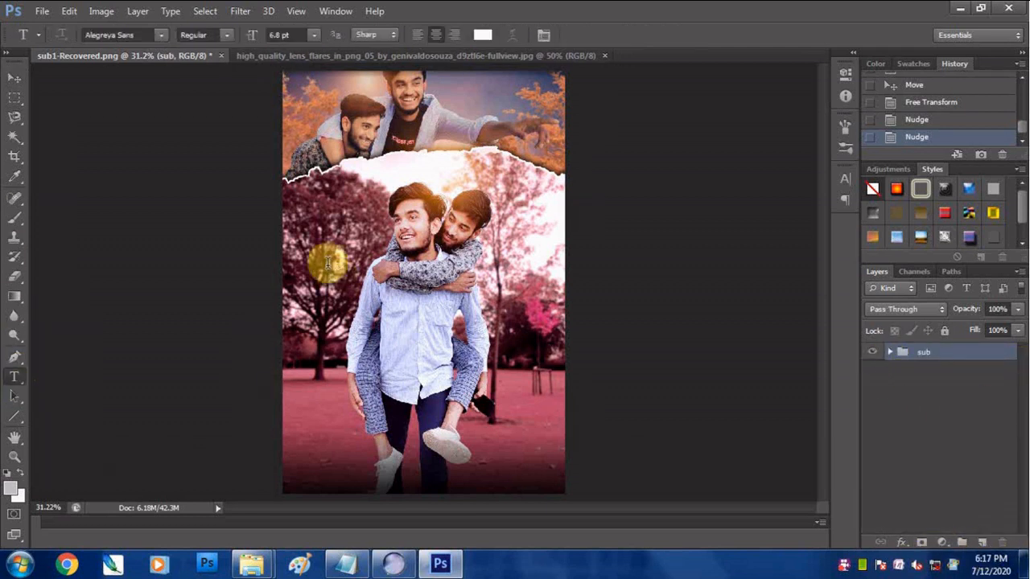
pyautogui.click(314, 34)
pyautogui.click(305, 274)
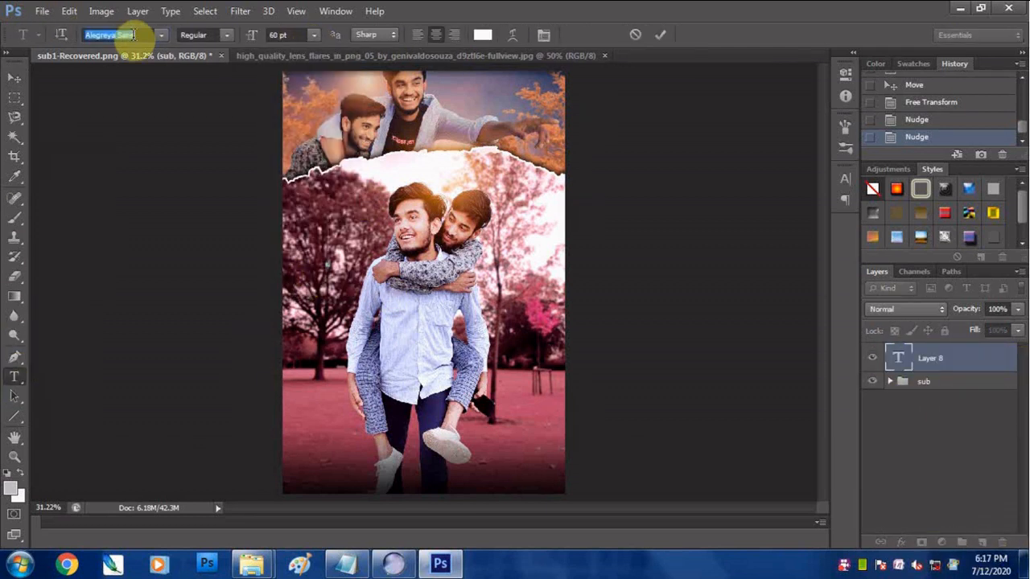
pyautogui.write('YA')
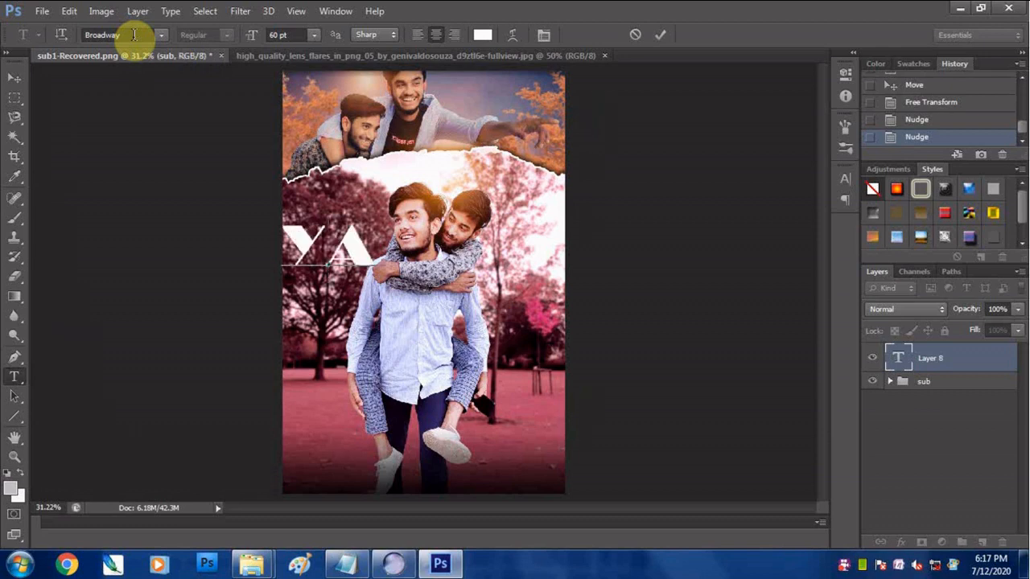
pyautogui.write('ARA')
pyautogui.moveTo(374, 264); pyautogui.dragTo(468, 330)
# - Color the whole YAARA text pinkish red, starting from a sample of the park's pink ground
pyautogui.hotkey('ctrl', 'a')
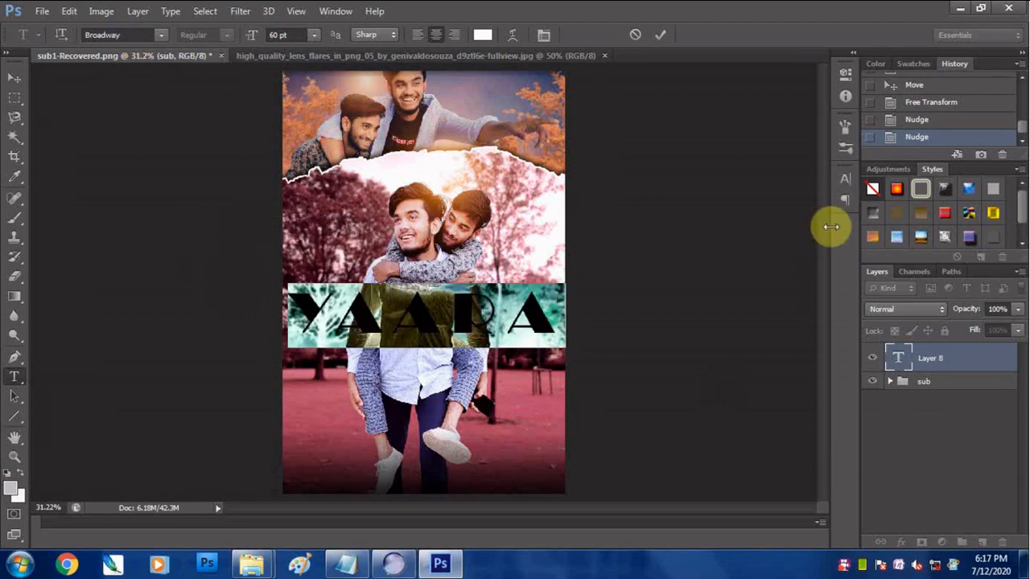
pyautogui.click(845, 179)
pyautogui.click(797, 260)
pyautogui.click(322, 405)
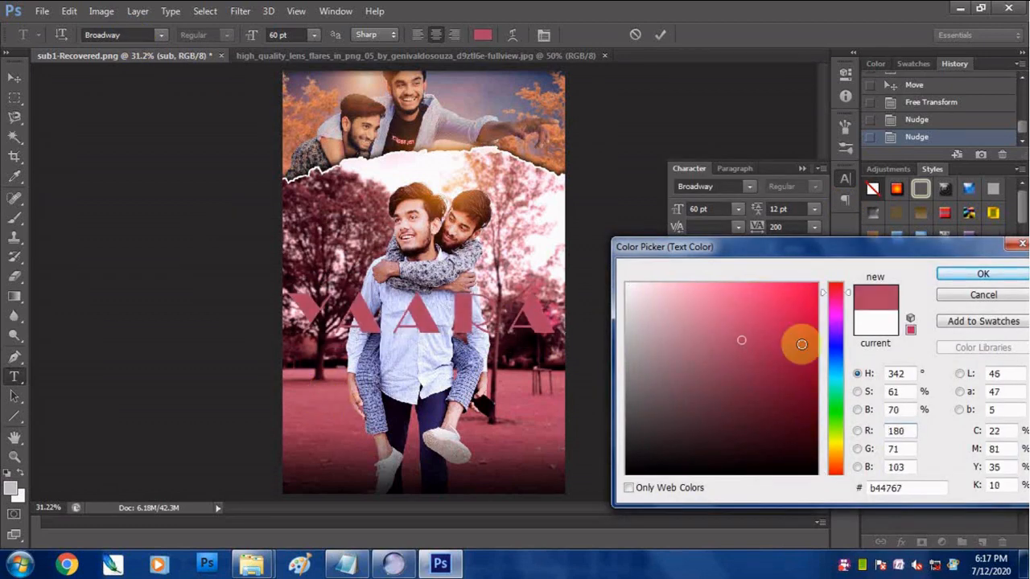
pyautogui.press('Return')
pyautogui.click(562, 328)
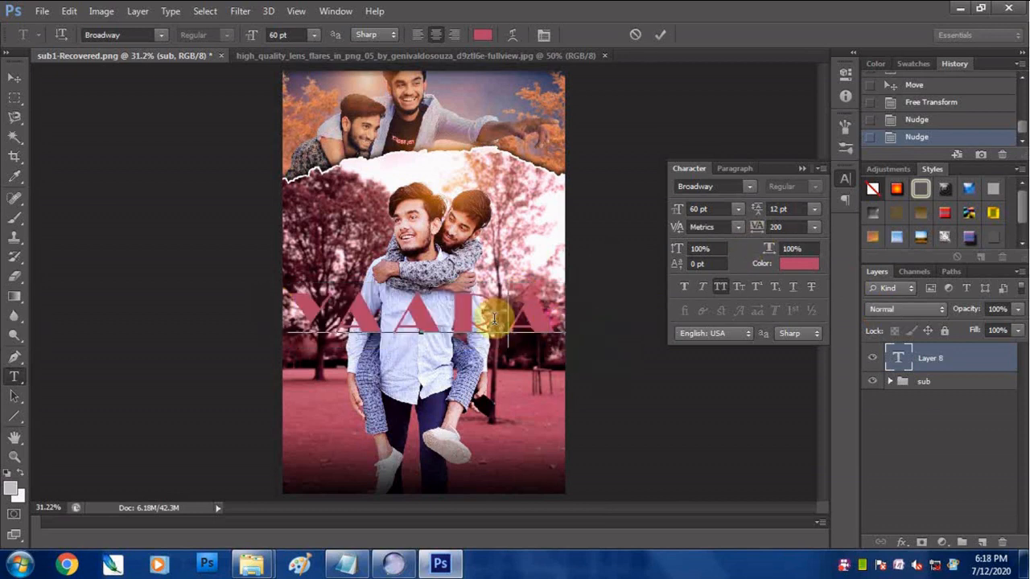
# - Scale the YAARA text down to about 74% and apply the transformation
pyautogui.click(14, 79)
pyautogui.hotkey('ctrl', 't')
pyautogui.moveTo(565, 347); pyautogui.dragTo(529, 340)
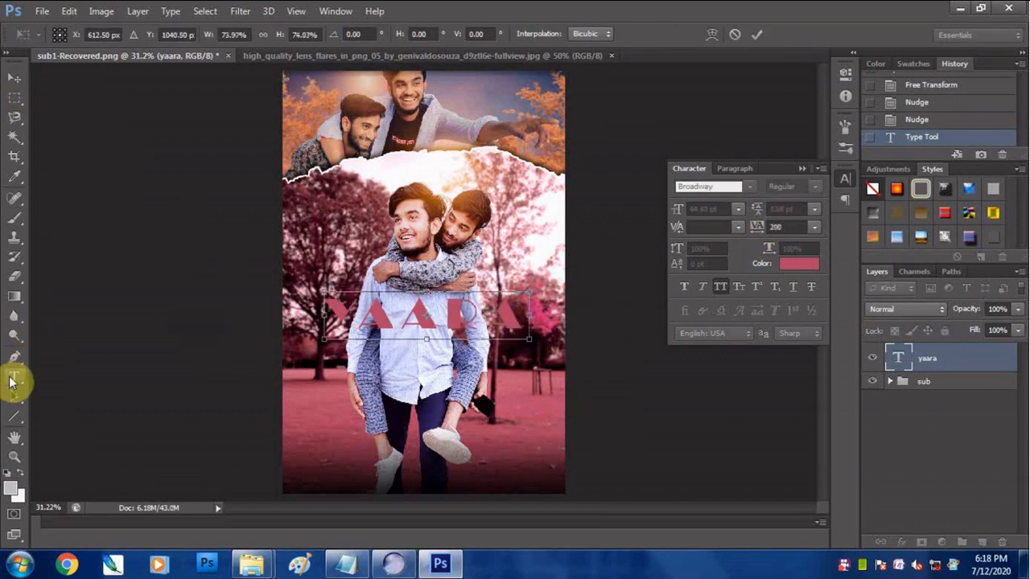
pyautogui.click(11, 383)
pyautogui.click(507, 223)
# - Set the letter tracking of the YAARA text to 0
pyautogui.doubleClick(453, 323)
pyautogui.click(814, 227)
pyautogui.click(805, 353)
pyautogui.click(14, 79)
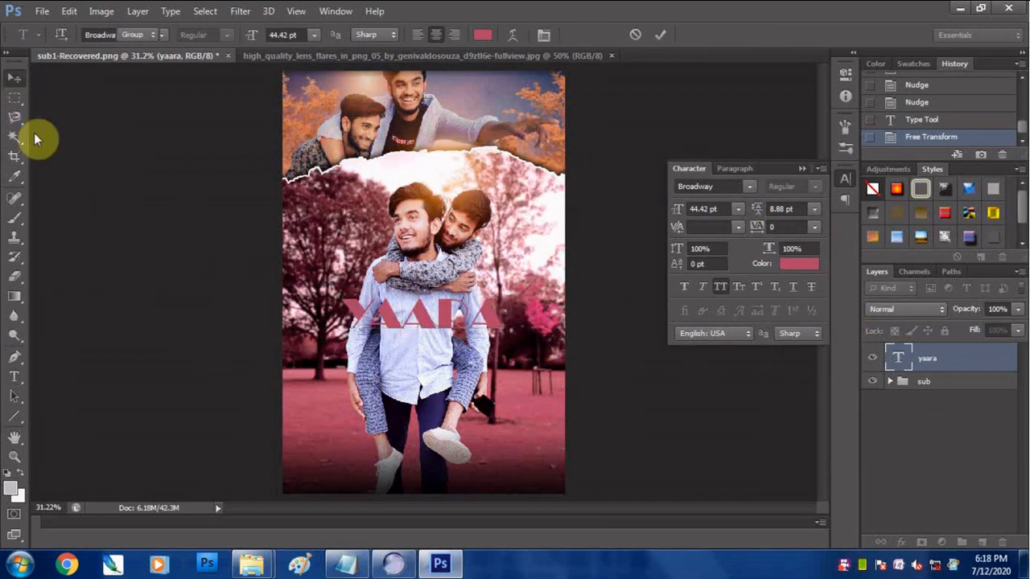
# - Enlarge the YAARA text to about 136% and center it over the men's torsos
pyautogui.hotkey('ctrl', 't')
pyautogui.moveTo(504, 346)
pyautogui.mouseDown()
pyautogui.moveTo(524, 349)
pyautogui.moveTo(514, 359)
pyautogui.mouseUp()
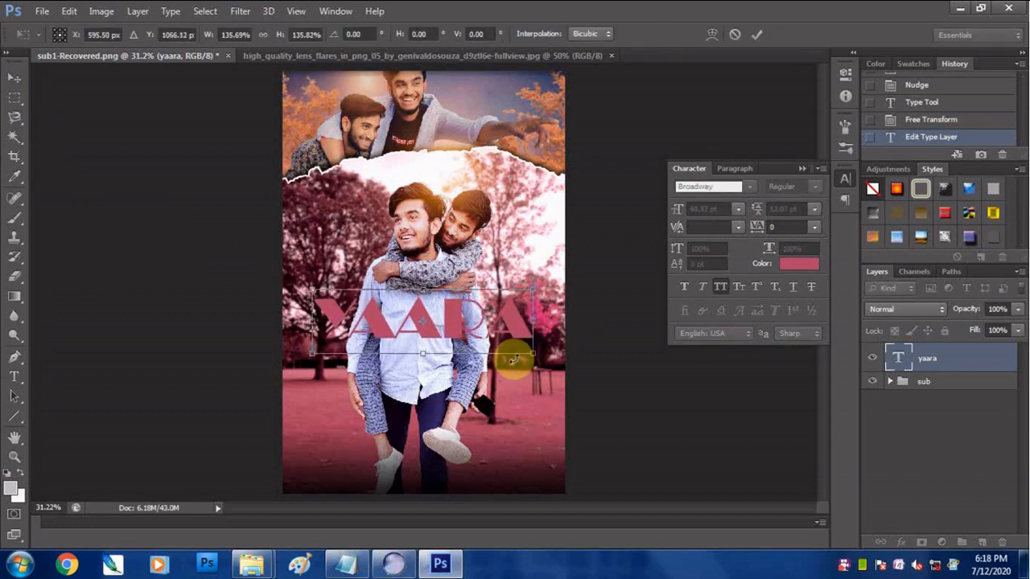
pyautogui.moveTo(504, 314); pyautogui.dragTo(505, 318)
pyautogui.press('Return')
# - Duplicate the YAARA text just above the original and change the copy's wording to OYE
pyautogui.keyDown('alt'); pyautogui.moveTo(418, 325); pyautogui.dragTo(415, 266); pyautogui.keyUp('alt')
pyautogui.click(15, 377)
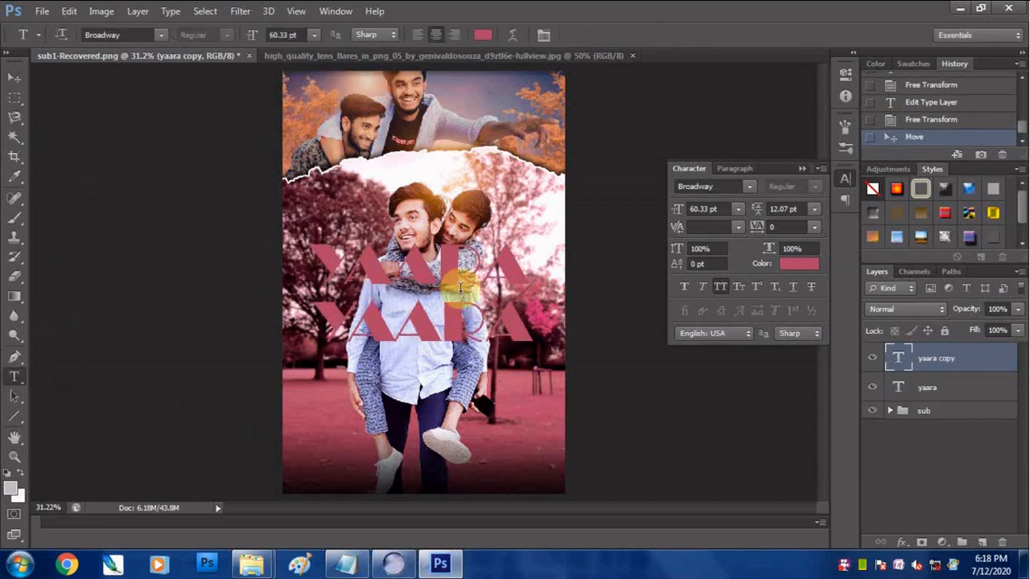
pyautogui.doubleClick(460, 280)
pyautogui.write('OYE')
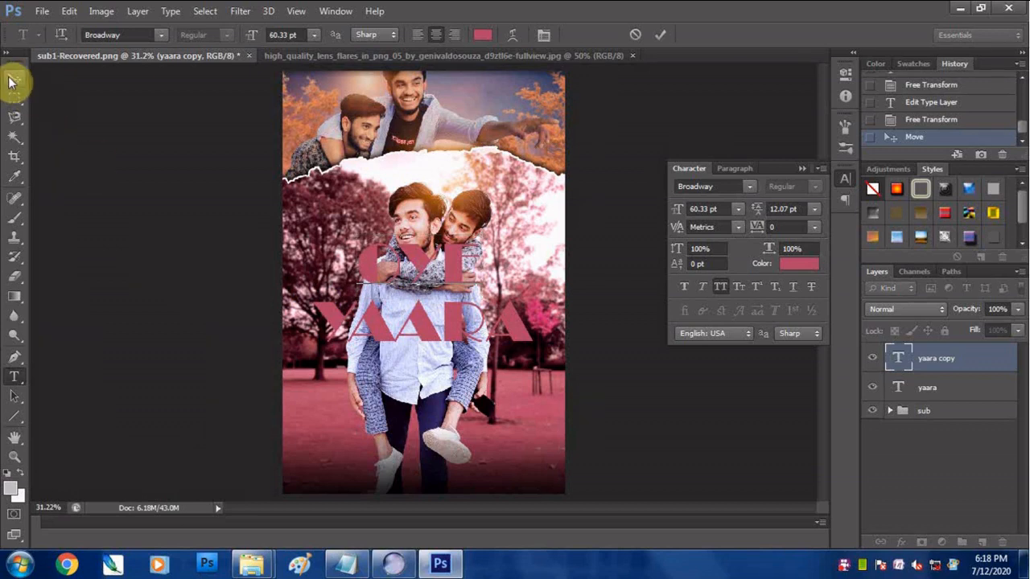
# - Scale the OYE text to about 43% and position it just above the beginning of YAARA
pyautogui.click(12, 80)
pyautogui.hotkey('ctrl', 't')
pyautogui.moveTo(471, 298); pyautogui.dragTo(370, 299)
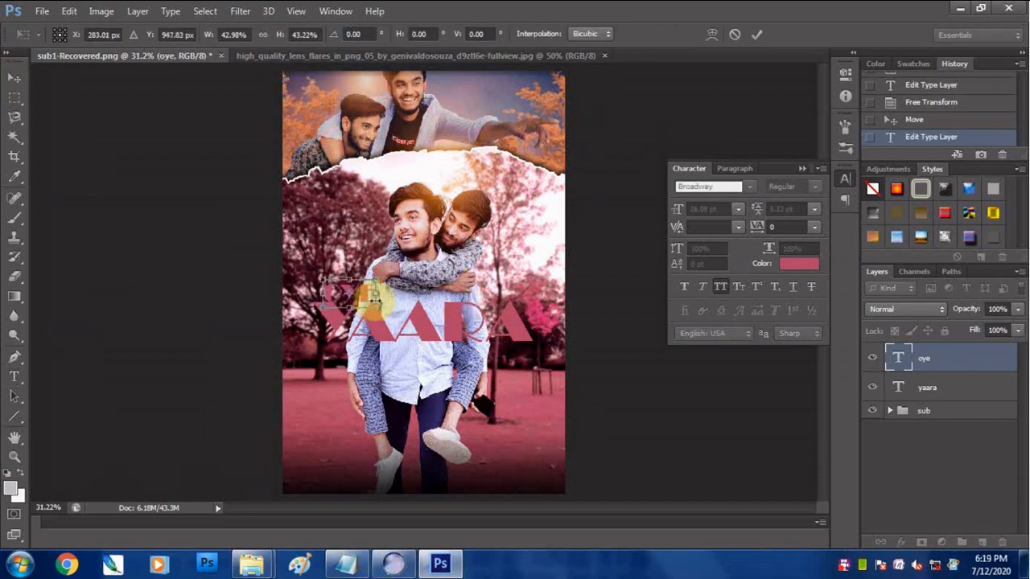
pyautogui.press('Return')
pyautogui.press('Up')
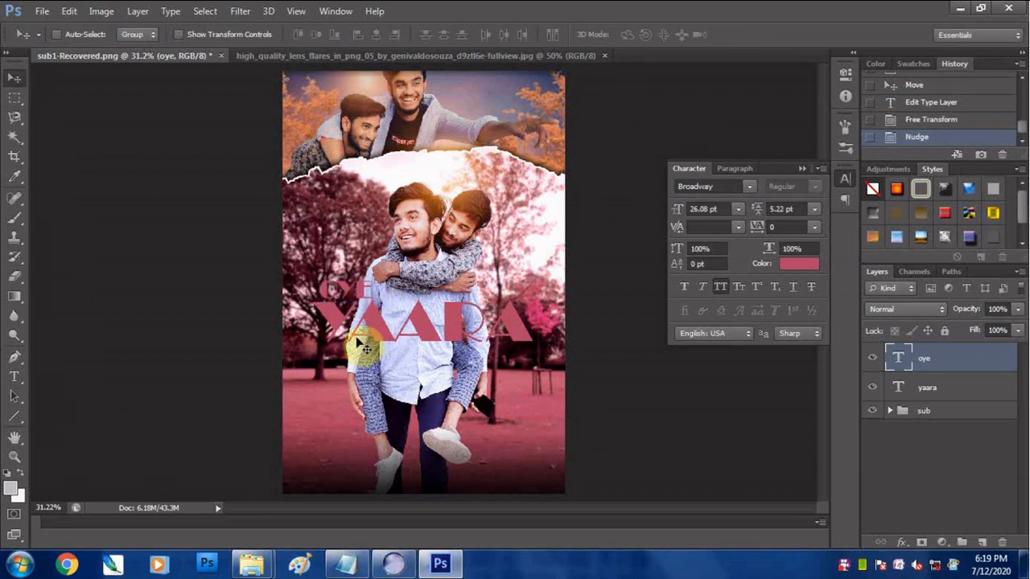
# - Place the pexels-photo-242236 texture above the OYE text and clip it to that layer
pyautogui.click(42, 11)
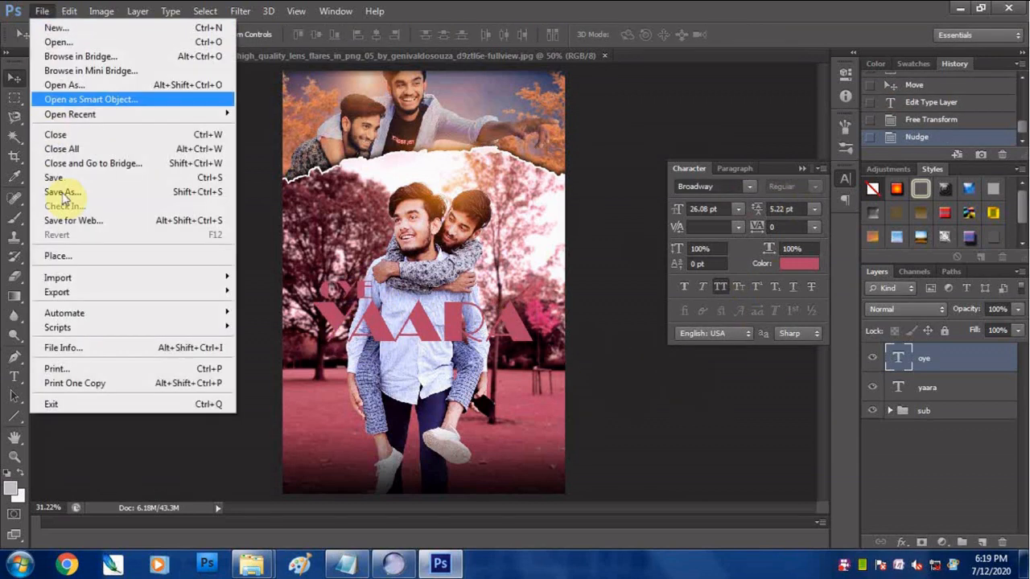
pyautogui.click(61, 255)
pyautogui.doubleClick(499, 388)
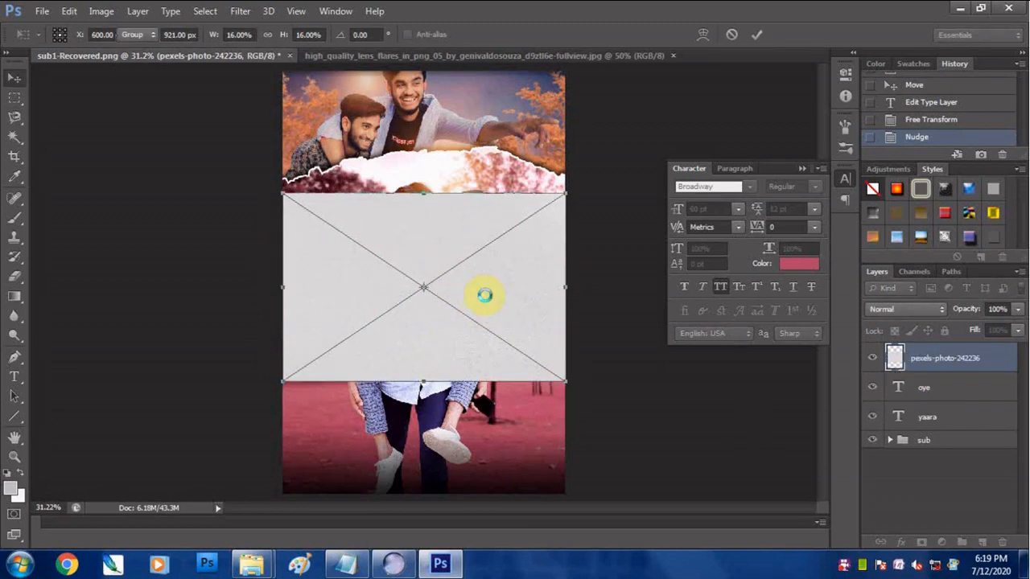
pyautogui.press('Return')
pyautogui.rightClick(935, 357)
pyautogui.click(616, 277)
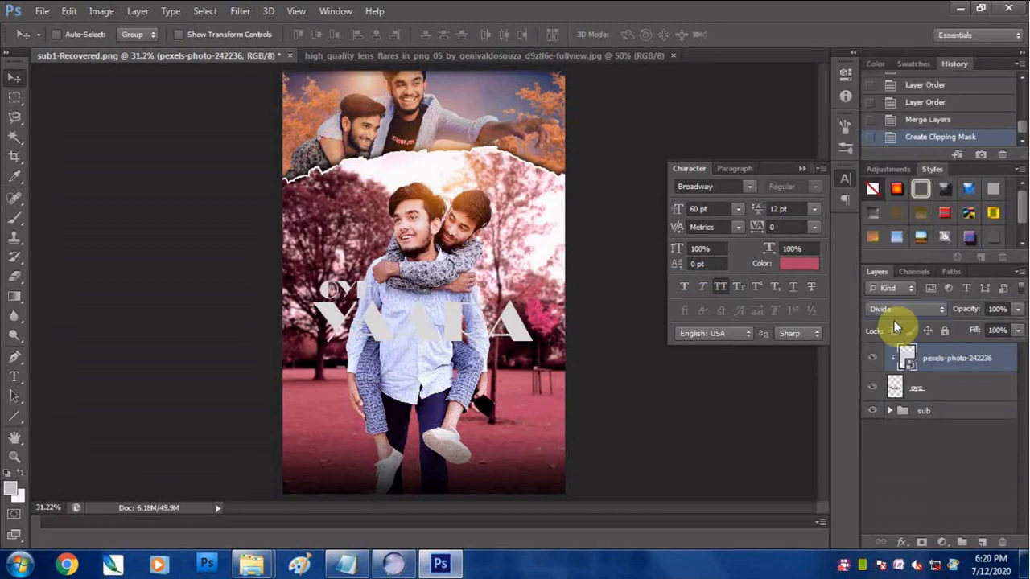
# - Try out blend modes on the clipped texture and set it to Divide
pyautogui.press('Down')
pyautogui.press('Down')
pyautogui.press('Down')
pyautogui.press('Down')
pyautogui.press('Down')
pyautogui.press('Down')
pyautogui.press('Down')
pyautogui.press('Down')
pyautogui.press('Down')
pyautogui.press('Down')
pyautogui.press('Down')
pyautogui.press('Down')
pyautogui.press('Down')
pyautogui.press('Down')
pyautogui.press('Down')
pyautogui.press('Down')
pyautogui.press('Down')
pyautogui.press('Down')
pyautogui.press('Down')
pyautogui.press('Down')
pyautogui.press('Up')
pyautogui.press('Up')
pyautogui.press('Up')
pyautogui.press('Up')
pyautogui.press('Up')
pyautogui.press('Up')
pyautogui.press('Up')
pyautogui.press('Up')
pyautogui.press('Up')
pyautogui.press('Up')
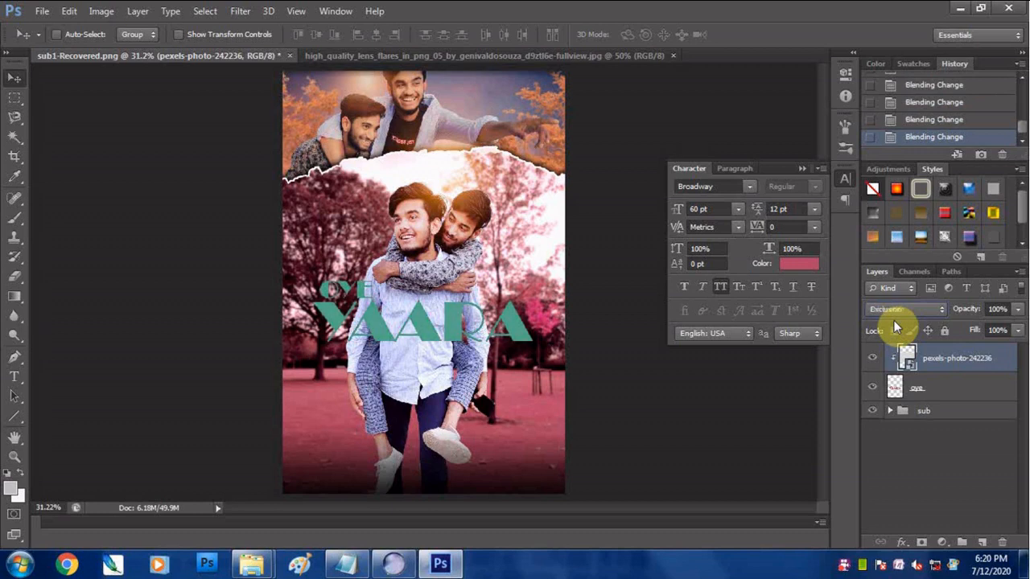
pyautogui.press('Down')
pyautogui.press('Down')
pyautogui.press('Down')
pyautogui.press('Down')
pyautogui.press('Down')
pyautogui.press('Down')
pyautogui.press('Down')
pyautogui.press('Down')
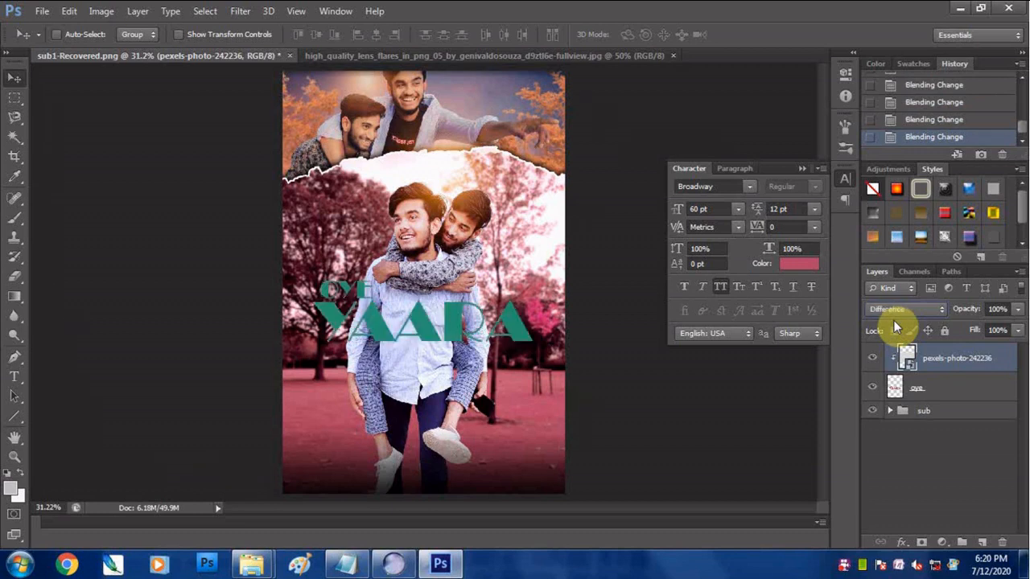
pyautogui.press('Up')
pyautogui.click(803, 169)
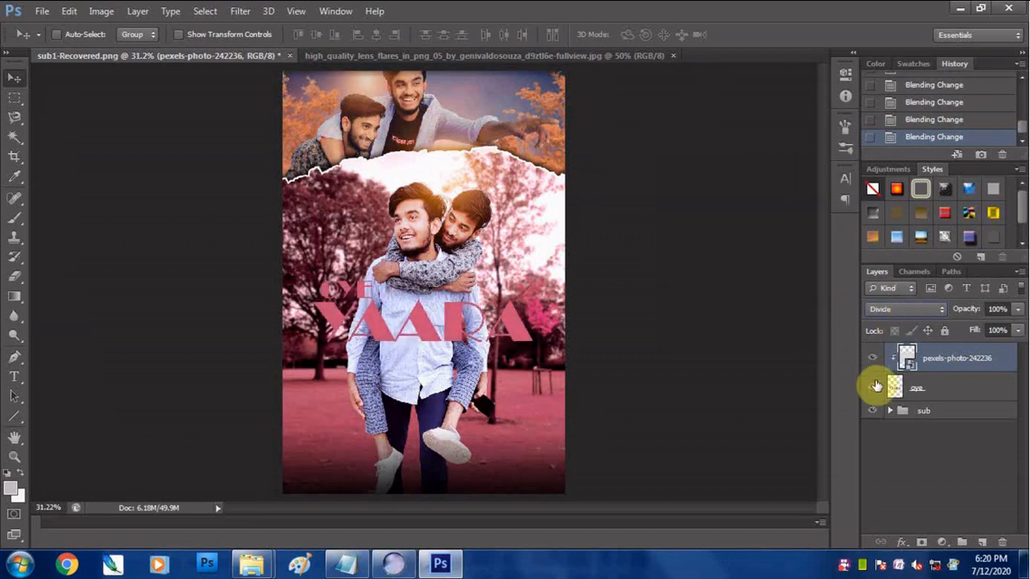
# - Enlarge the clipped texture around its center to about twice its size
pyautogui.hotkey('ctrl', 't')
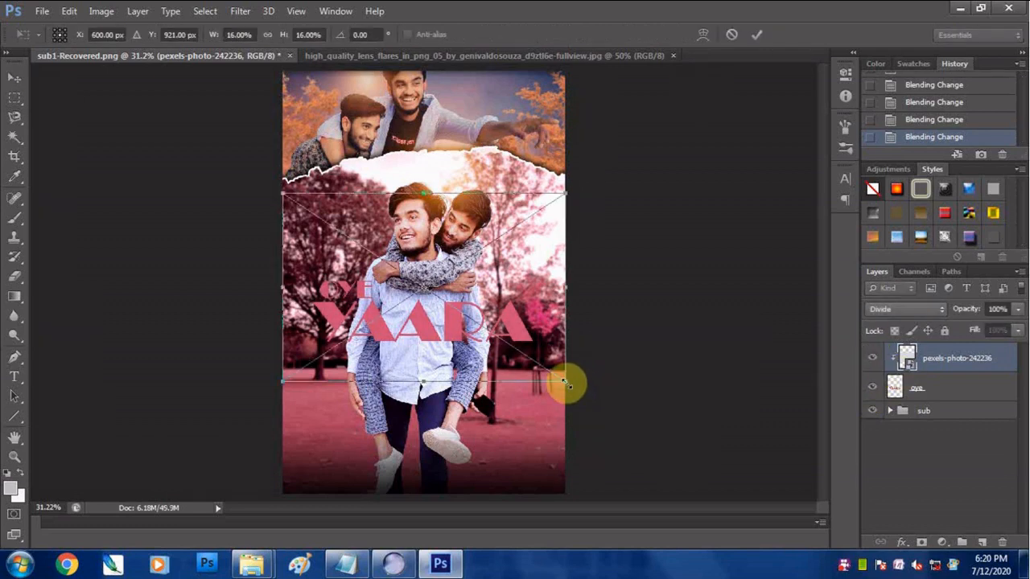
pyautogui.press('Return')
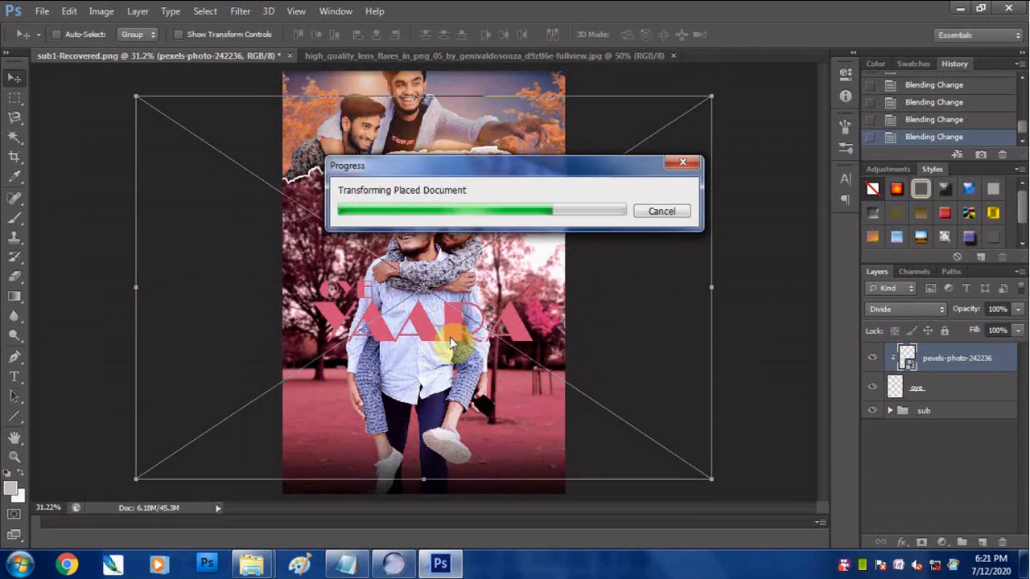
pyautogui.scroll(4, 333, 321)
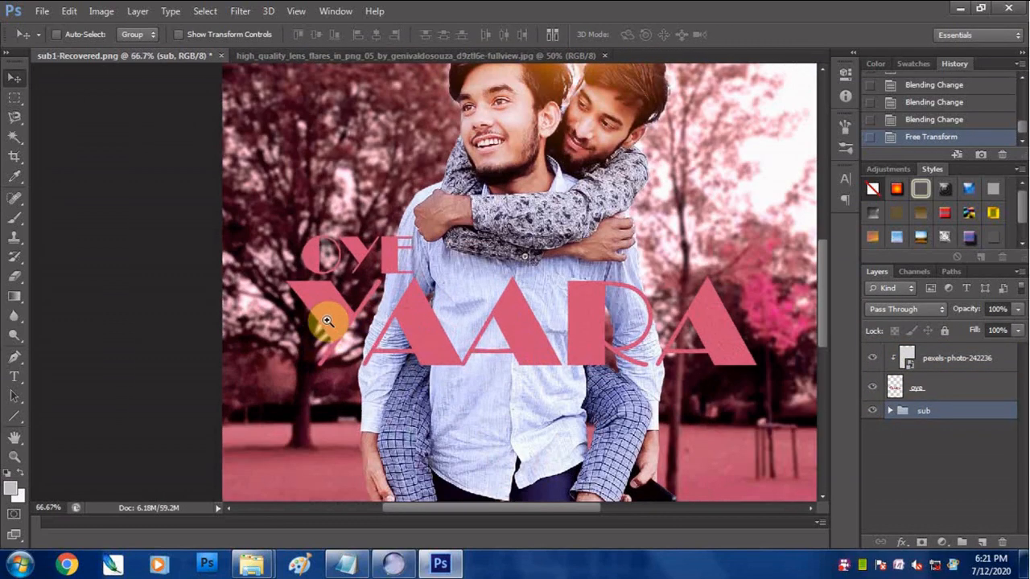
pyautogui.scroll(-4, 441, 223)
# - Apply Levels to the combined OYE YAARA title layer with input levels 13, 1.00 and 230
pyautogui.click(920, 390)
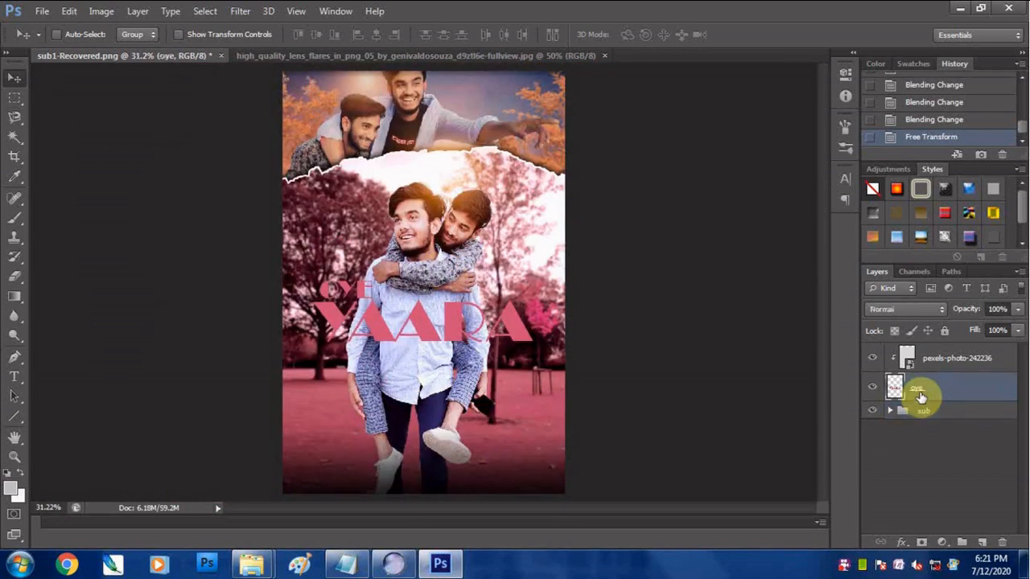
pyautogui.hotkey('ctrl', 'l')
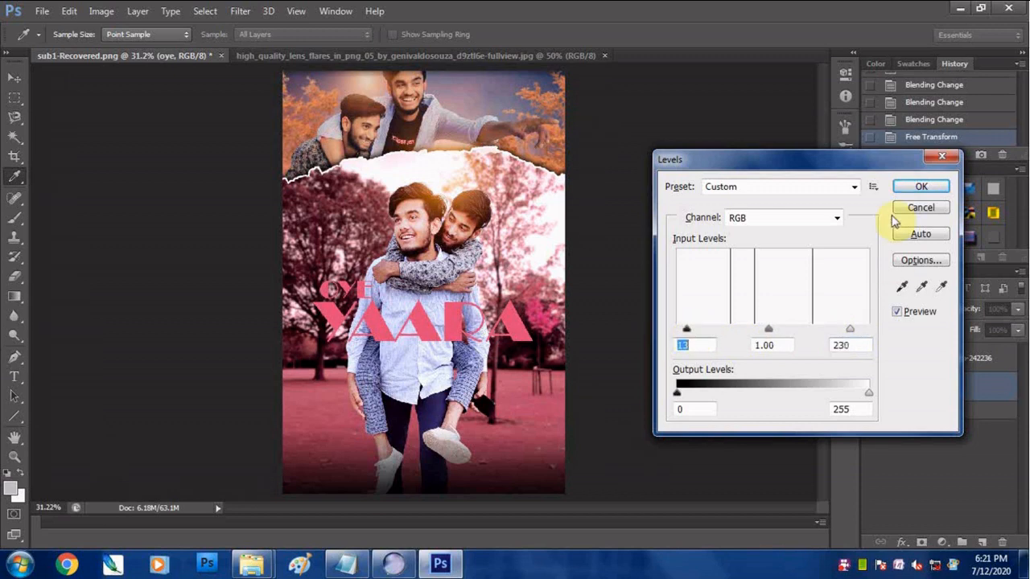
pyautogui.press('Return')
# - Start a new text line near the poster's lower edge in Alegreya Sans at 12 pt
pyautogui.click(961, 359)
pyautogui.click(15, 378)
pyautogui.click(441, 477)
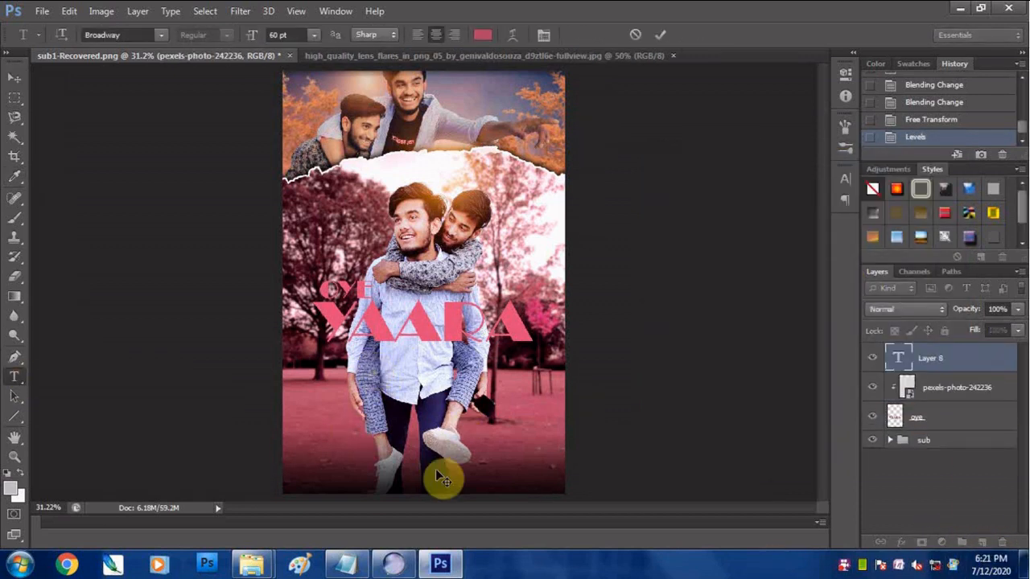
pyautogui.click(314, 35)
pyautogui.click(301, 166)
pyautogui.click(125, 32)
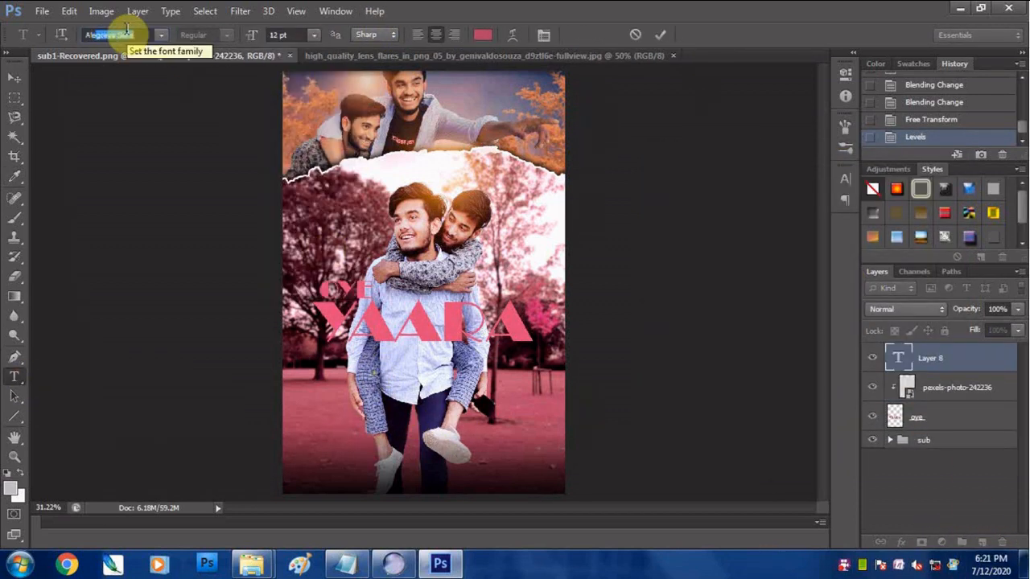
pyautogui.press('Return')
# - Copy the two-line featuring credit from the open text notes and paste it into the new text layer
pyautogui.click(342, 564)
pyautogui.moveTo(371, 145); pyautogui.dragTo(200, 202)
pyautogui.click(294, 169)
pyautogui.click(498, 98)
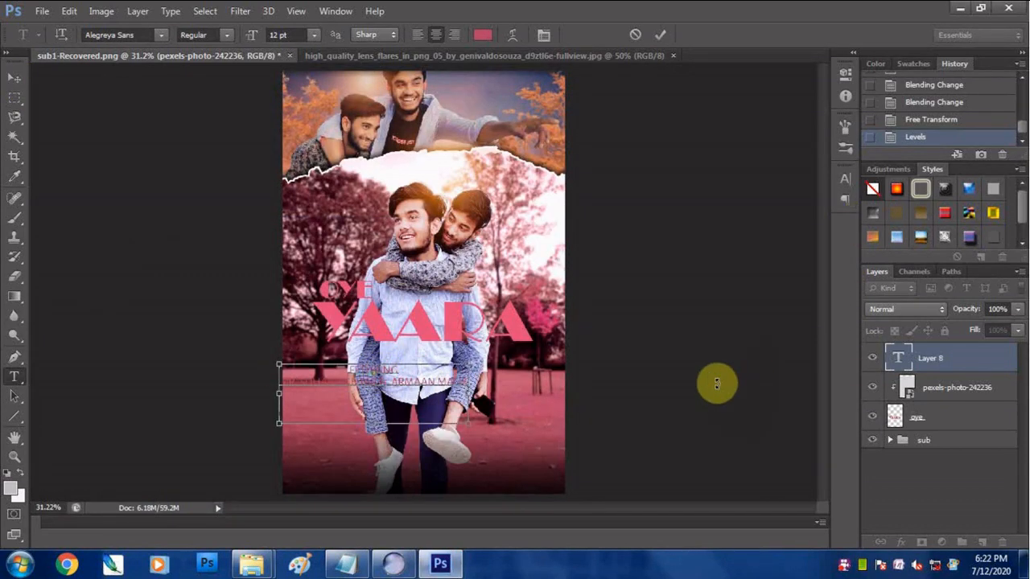
# - Color the featuring credit white and move it to the center over the men's legs
pyautogui.hotkey('ctrl', 'a')
pyautogui.click(845, 179)
pyautogui.click(799, 265)
pyautogui.moveTo(653, 303); pyautogui.dragTo(595, 278)
pyautogui.click(980, 276)
pyautogui.click(15, 78)
pyautogui.moveTo(352, 362); pyautogui.dragTo(424, 434)
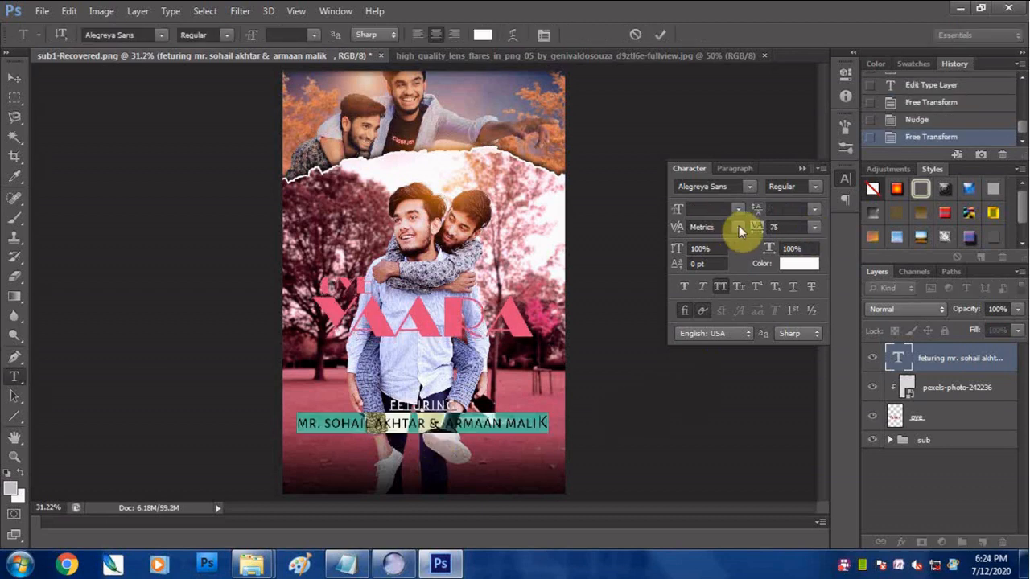
# - Widen the letter tracking of the names line in the featuring credit to 200
pyautogui.click(738, 227)
pyautogui.click(716, 314)
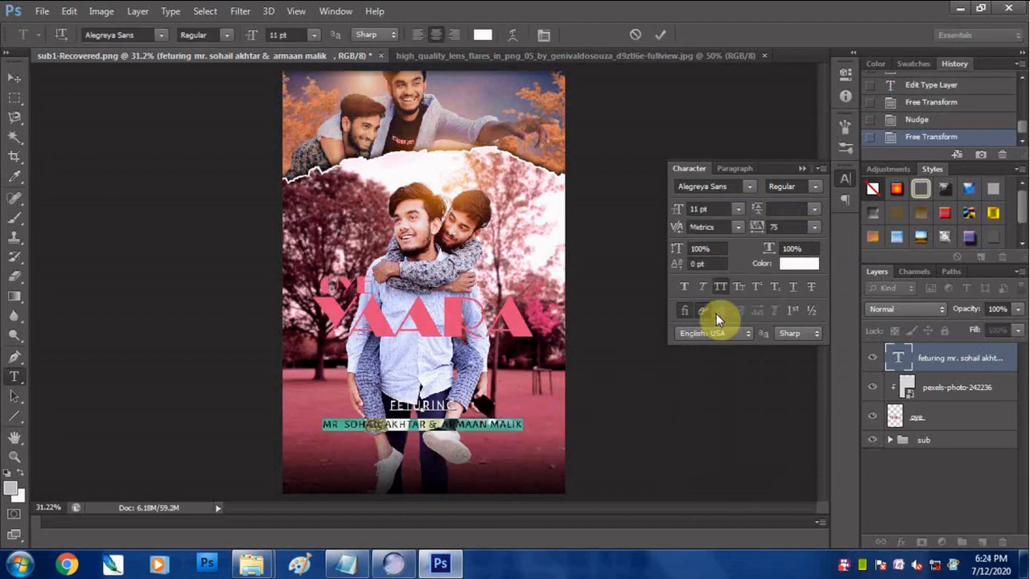
pyautogui.click(15, 78)
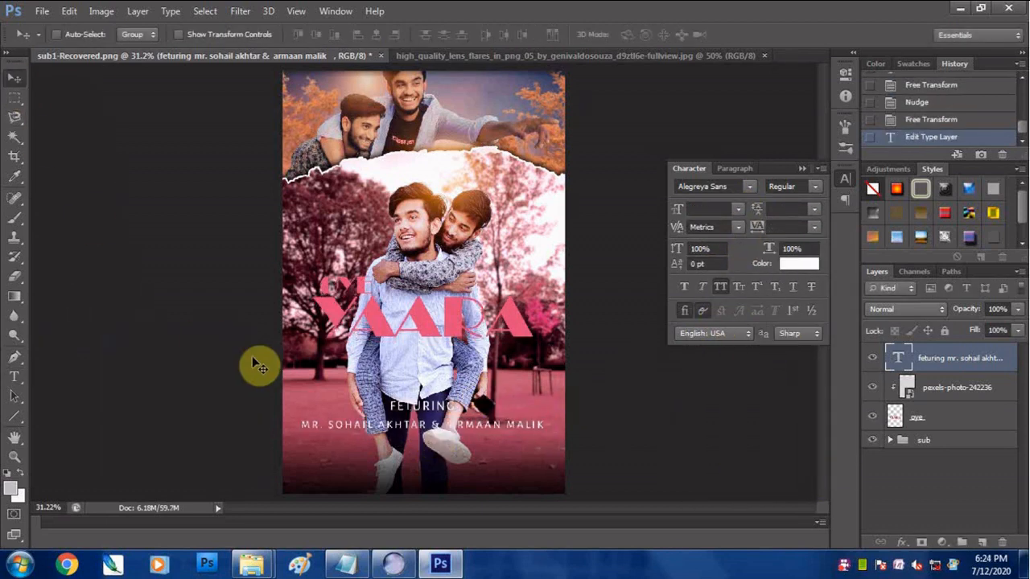
# - Place the movie-credits-png-5 image and position it across the lower end of the poster
pyautogui.click(42, 11)
pyautogui.click(49, 255)
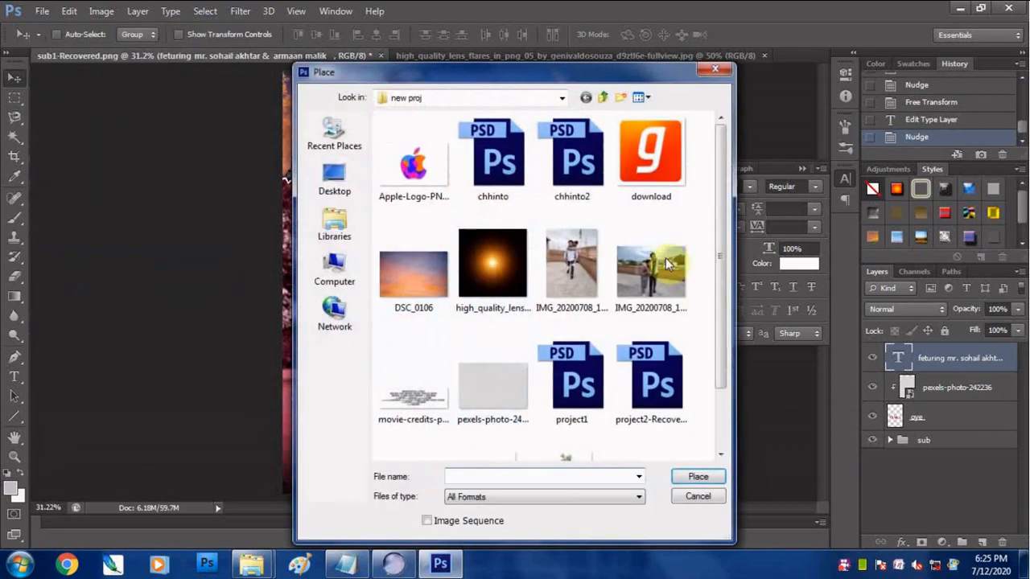
pyautogui.doubleClick(405, 423)
pyautogui.moveTo(471, 304); pyautogui.dragTo(453, 465)
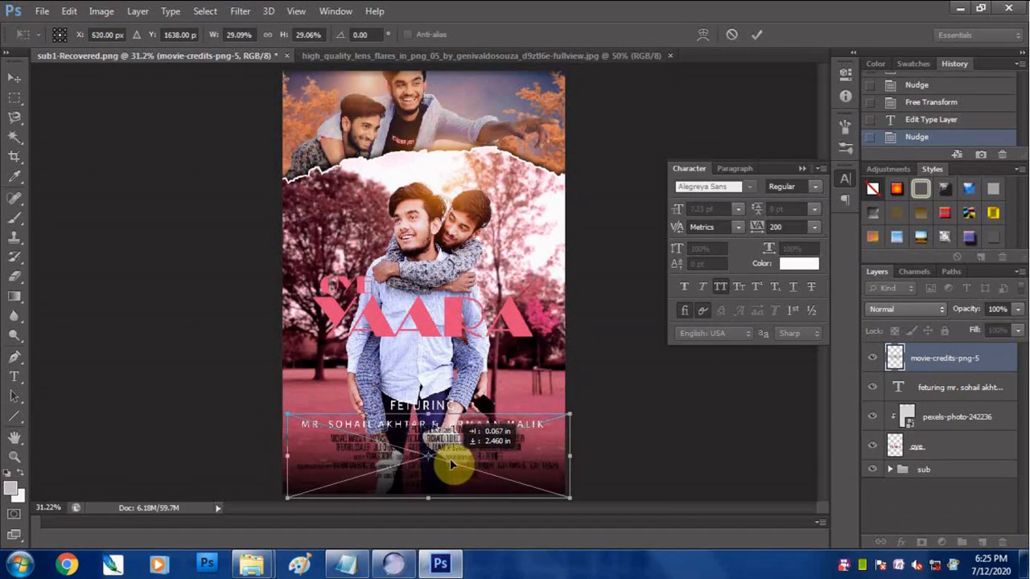
pyautogui.press('Return')
# - Give the movie credits layer a white Color Overlay
pyautogui.click(902, 544)
pyautogui.click(938, 467)
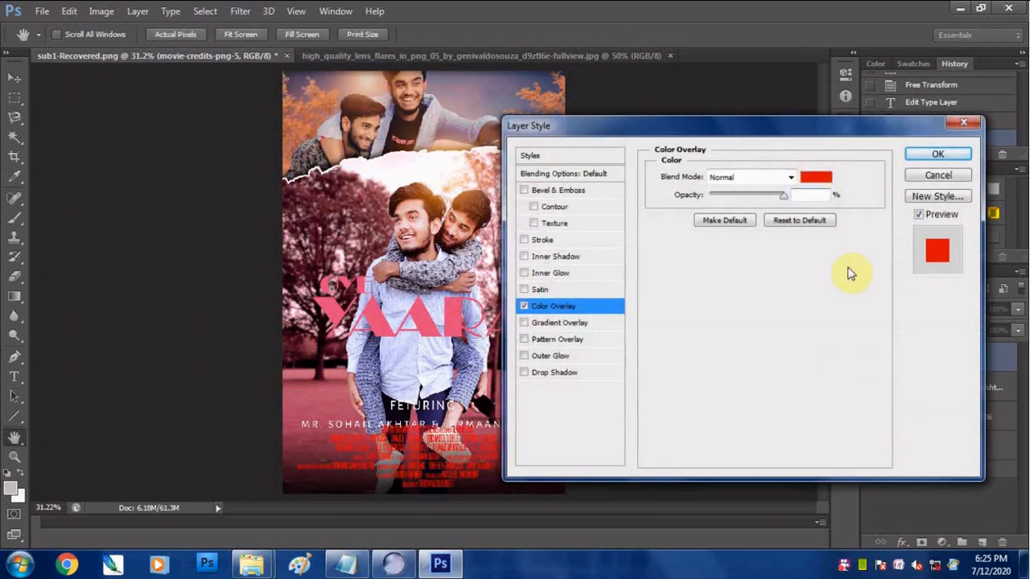
pyautogui.click(816, 175)
pyautogui.click(985, 277)
pyautogui.click(922, 154)
# - Crop the movie credits smart object's contents to the last three lines, then save and close it to return to the poster
pyautogui.click(602, 243)
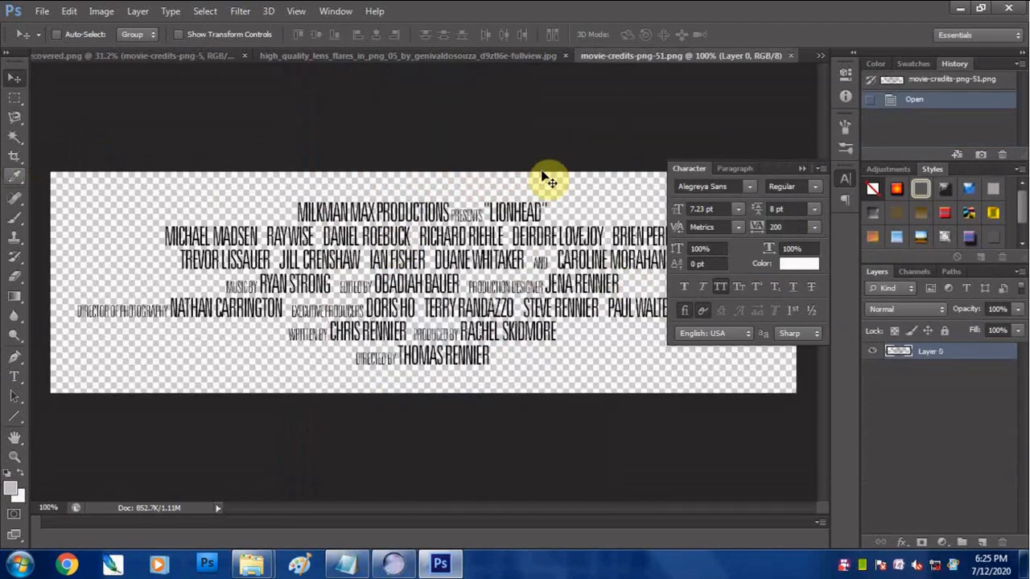
pyautogui.click(15, 156)
pyautogui.moveTo(423, 111); pyautogui.dragTo(408, 235)
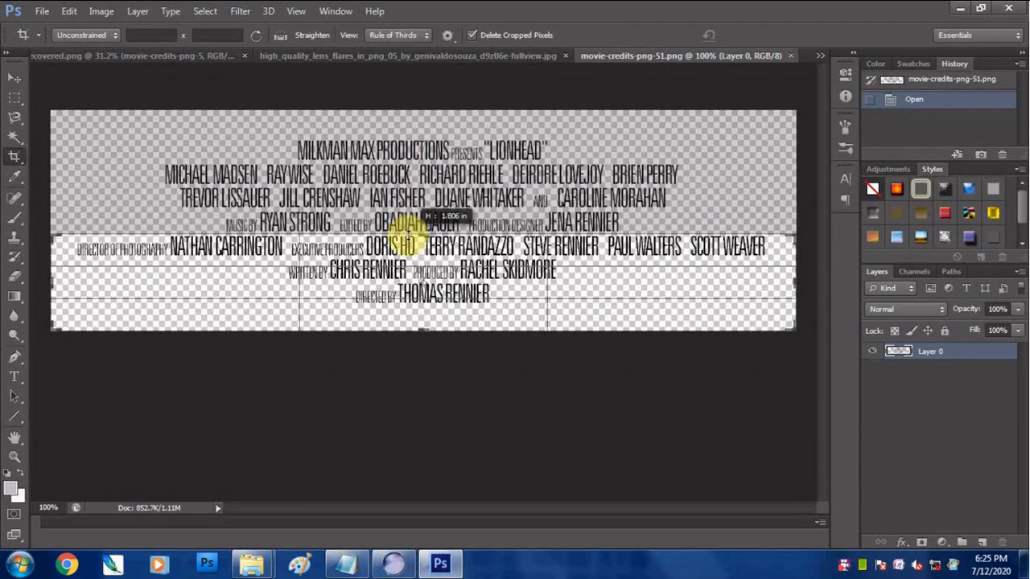
pyautogui.press('Return')
pyautogui.hotkey('ctrl', 's')
pyautogui.click(791, 56)
pyautogui.click(511, 286)
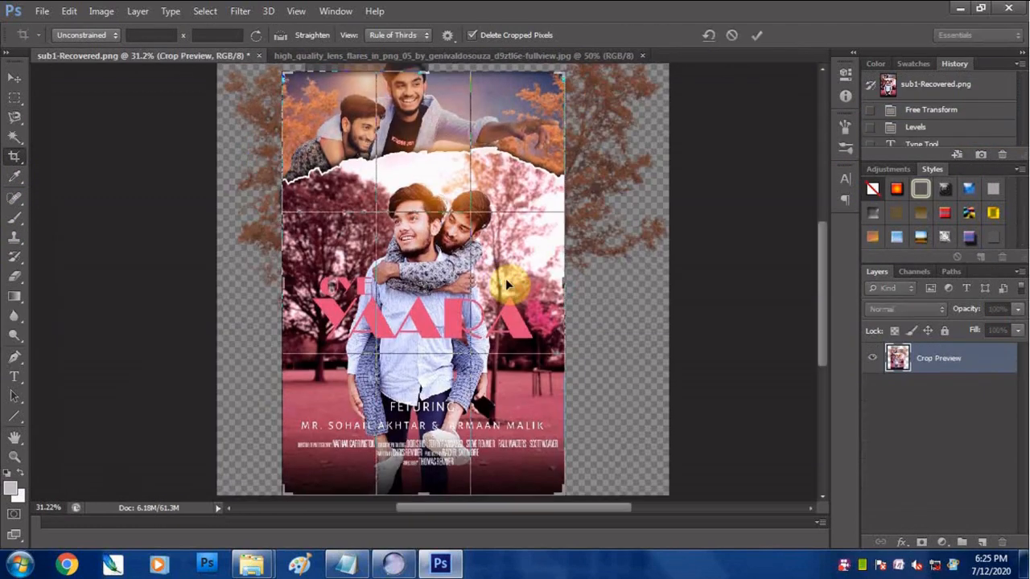
pyautogui.click(14, 78)
pyautogui.click(654, 217)
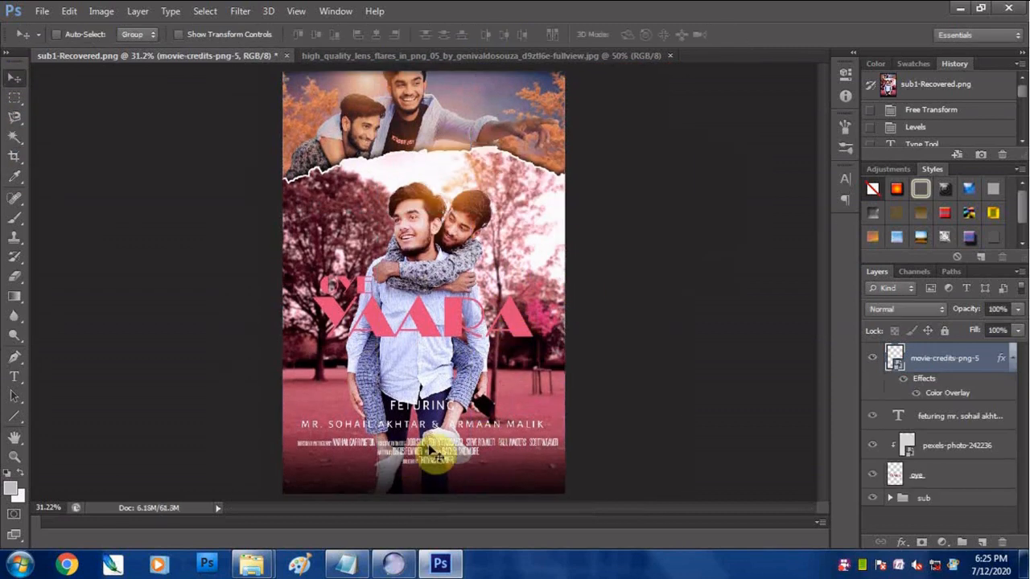
# - Nudge the movie credits down to the poster's lower edge
pyautogui.press('Down')
pyautogui.hotkey('shift', 'Down')
pyautogui.hotkey('shift', 'Down')
pyautogui.hotkey('shift', 'Down')
pyautogui.hotkey('shift', 'Down')
pyautogui.hotkey('shift', 'Down')
pyautogui.hotkey('shift', 'Down')
pyautogui.hotkey('shift', 'Down')
pyautogui.hotkey('shift', 'Down')
# - Nudge the featuring credit down until it sits just above the movie credits
pyautogui.click(958, 420)
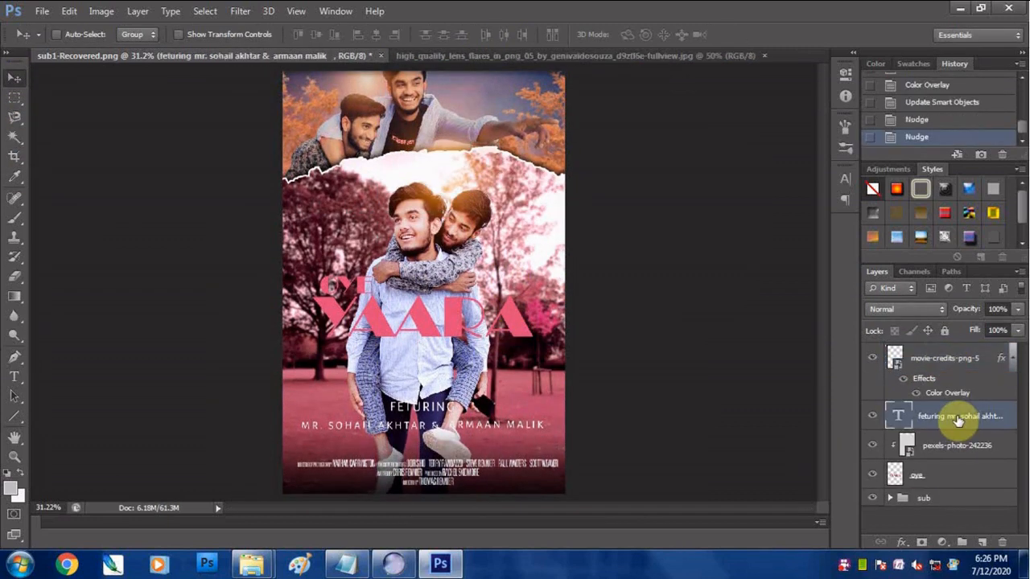
pyautogui.hotkey('shift', 'Down')
pyautogui.hotkey('shift', 'Down')
pyautogui.hotkey('shift', 'Down')
pyautogui.hotkey('shift', 'Down')
pyautogui.hotkey('shift', 'Down')
pyautogui.hotkey('shift', 'Down')
pyautogui.click(945, 368)
pyautogui.click(938, 424)
pyautogui.press('Down')
pyautogui.press('Down')
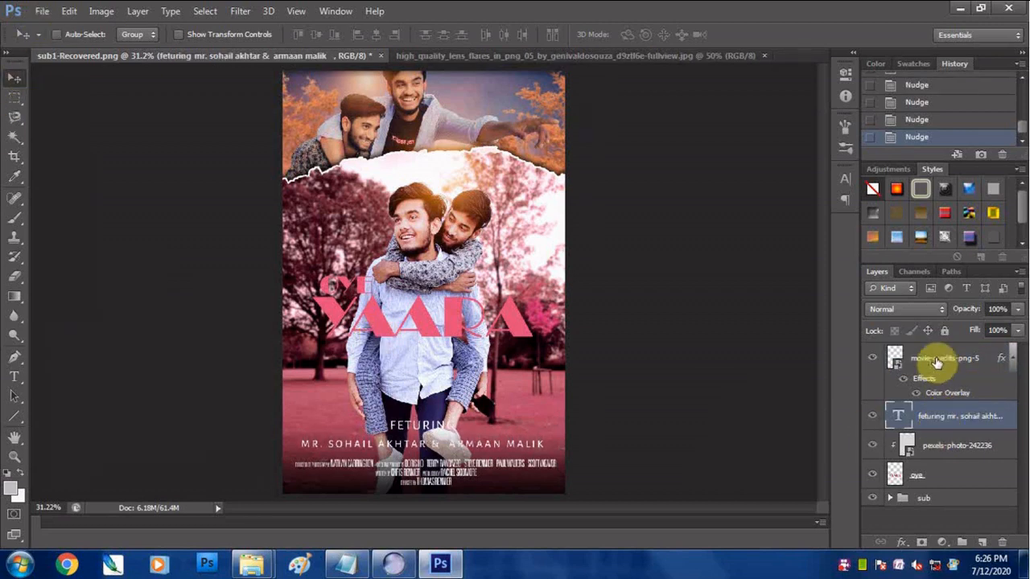
# - Place the download image with the orange g logo and shrink it to a small icon
pyautogui.click(42, 11)
pyautogui.click(35, 255)
pyautogui.click(591, 185)
pyautogui.click(697, 474)
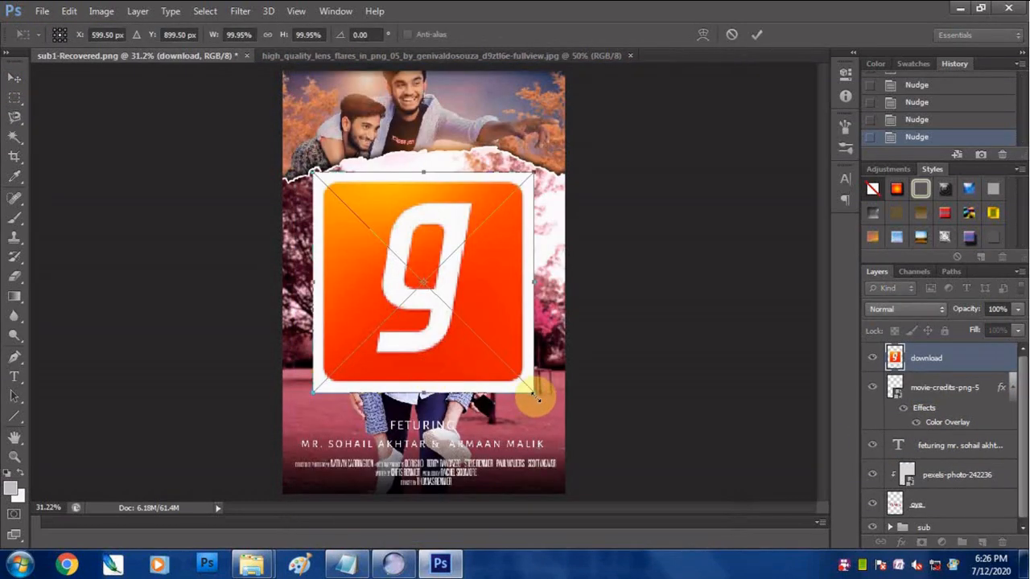
pyautogui.moveTo(532, 393); pyautogui.dragTo(454, 193)
pyautogui.scroll(4, 426, 288)
pyautogui.press('Return')
# - Move the orange g logo to just above the beginning of the word FETURING
pyautogui.moveTo(434, 187); pyautogui.dragTo(394, 416)
pyautogui.moveTo(621, 442); pyautogui.dragTo(618, 214)
pyautogui.moveTo(385, 191); pyautogui.dragTo(326, 359)
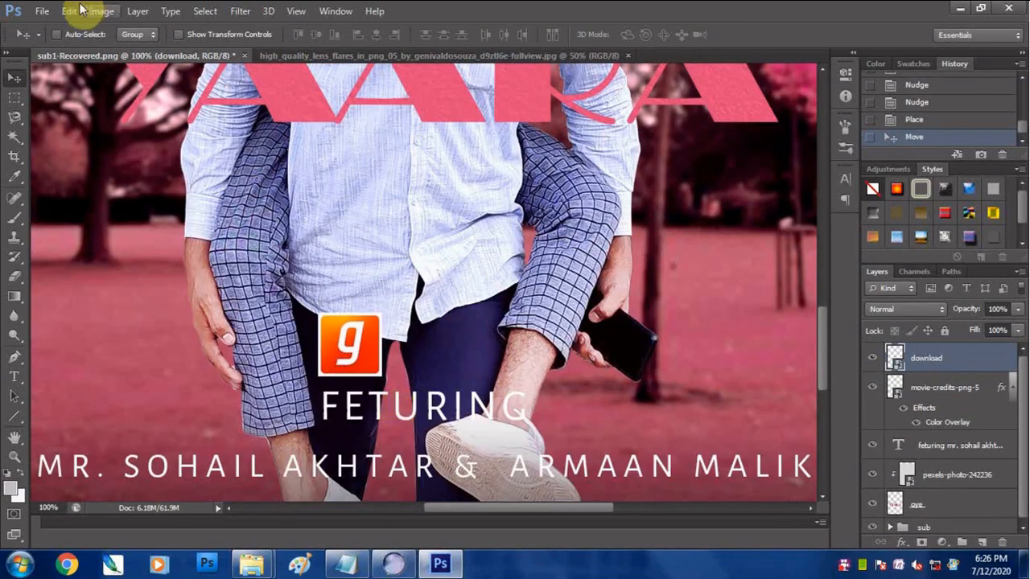
pyautogui.click(42, 10)
pyautogui.click(34, 255)
pyautogui.moveTo(719, 240); pyautogui.dragTo(719, 301)
pyautogui.click(714, 70)
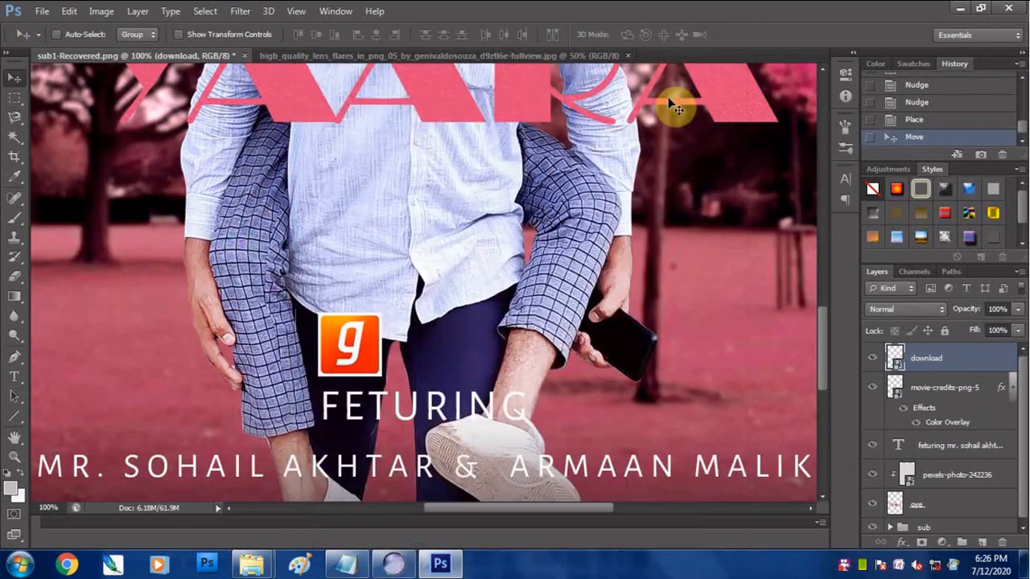
# - Open saavn2.jpg and delete the white background around the logo
pyautogui.click(43, 11)
pyautogui.click(54, 41)
pyautogui.moveTo(710, 233); pyautogui.dragTo(710, 306)
pyautogui.click(420, 411)
pyautogui.click(687, 470)
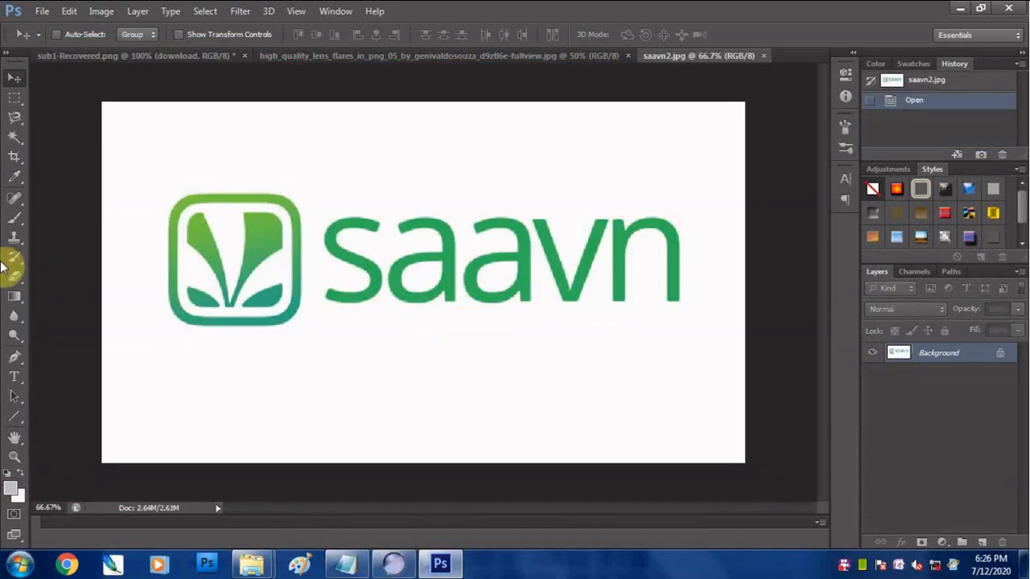
pyautogui.click(419, 145)
pyautogui.press('Delete')
# - Copy the whole Saavn logo onto the poster and convert its layer to a smart object
pyautogui.hotkey('ctrl', 'a')
pyautogui.moveTo(402, 258); pyautogui.dragTo(415, 330)
pyautogui.rightClick(950, 359)
pyautogui.click(642, 158)
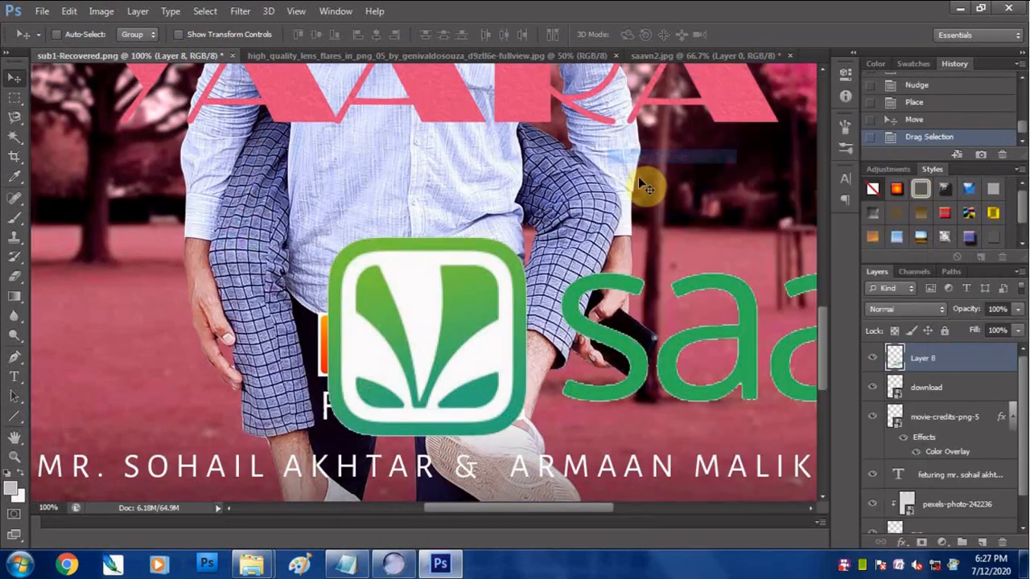
# - Scale the Saavn logo down beside the orange g logo and nudge the logos into place above FETURING
pyautogui.hotkey('ctrl', 't')
pyautogui.moveTo(327, 237); pyautogui.dragTo(742, 368)
pyautogui.moveTo(668, 380); pyautogui.dragTo(461, 358)
pyautogui.press('Return')
pyautogui.press('Left')
pyautogui.press('Left')
pyautogui.press('Left')
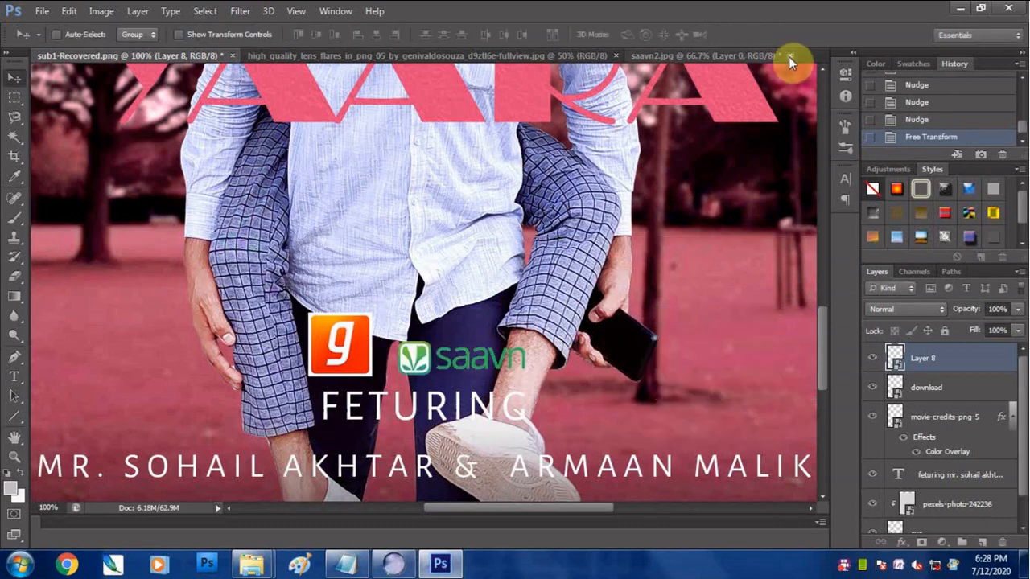
# - Close saavn2.jpg without saving and the lens flare image, then fit the whole poster in view
pyautogui.click(791, 56)
pyautogui.click(555, 218)
pyautogui.click(617, 56)
pyautogui.hotkey('ctrl', '0')
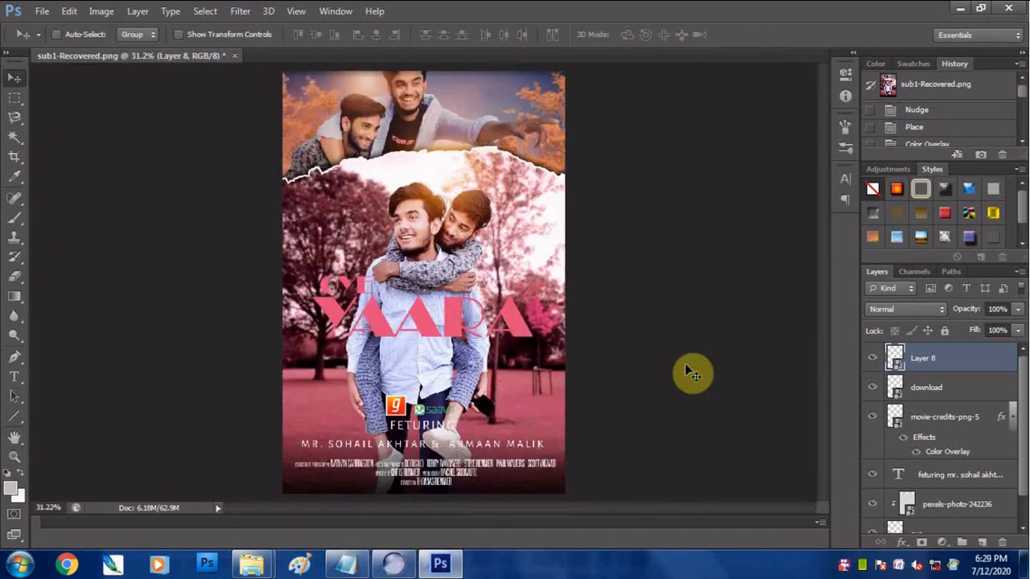
# - Add a small white text line reading COPYRIGHT and the creator's handle over the trees beside the men
pyautogui.click(15, 377)
pyautogui.click(419, 162)
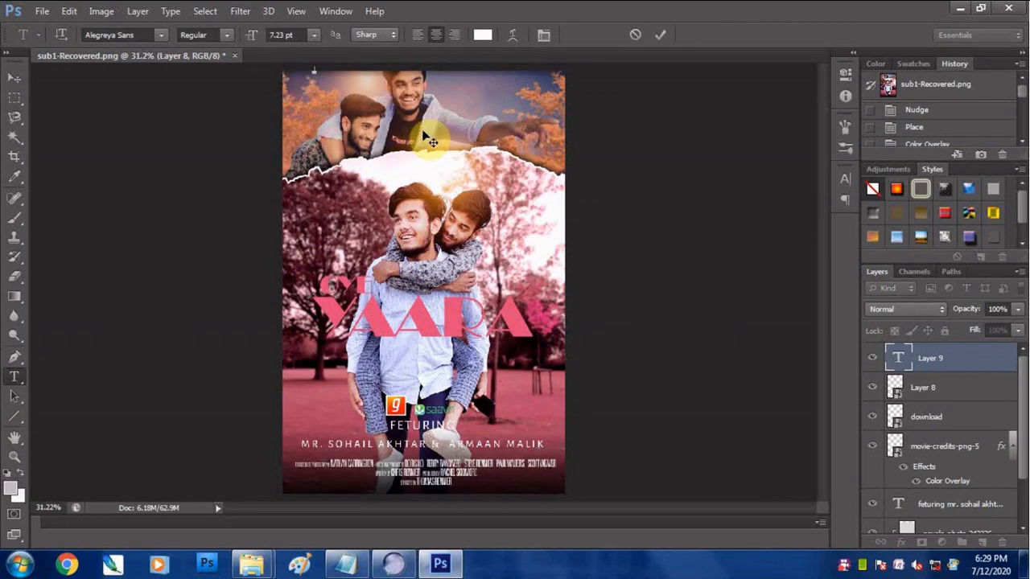
pyautogui.press('Escape')
pyautogui.click(307, 223)
pyautogui.write('REMIX')
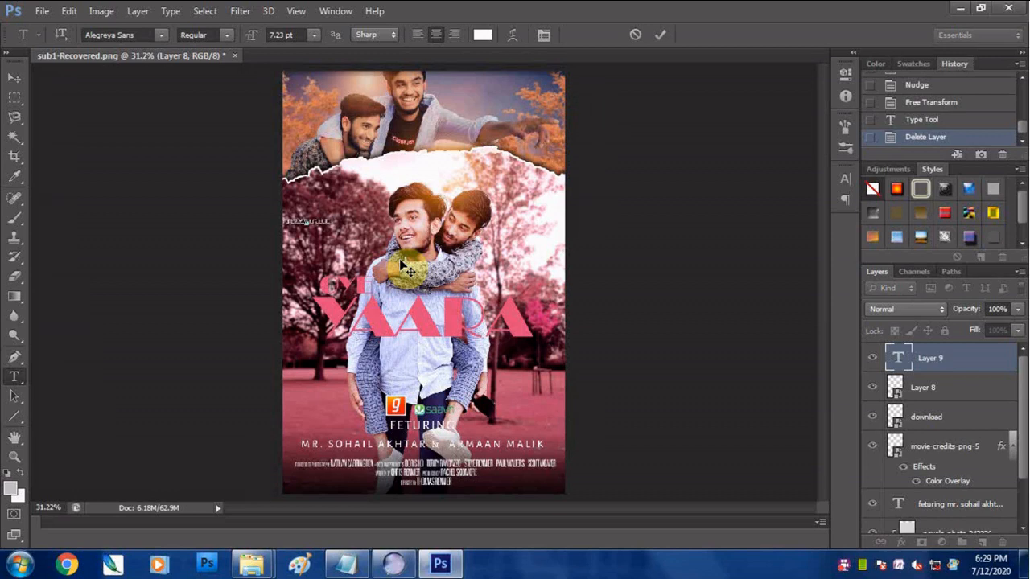
pyautogui.click(15, 78)
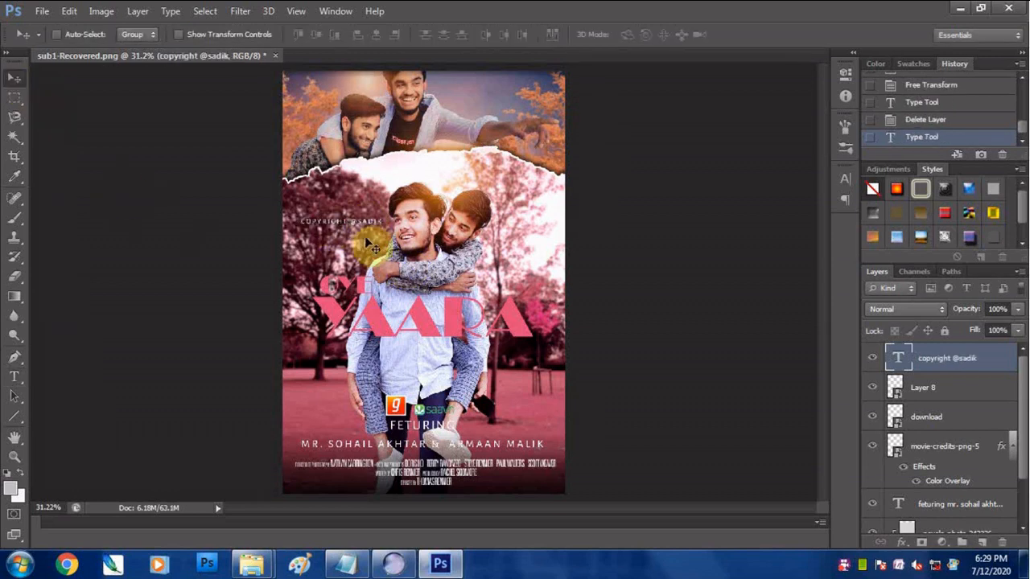
# - Tighten the copyright text's letter tracking to 10
pyautogui.scroll(3, 408, 224)
pyautogui.click(15, 377)
pyautogui.click(359, 219)
pyautogui.hotkey('ctrl', 'a')
pyautogui.click(845, 179)
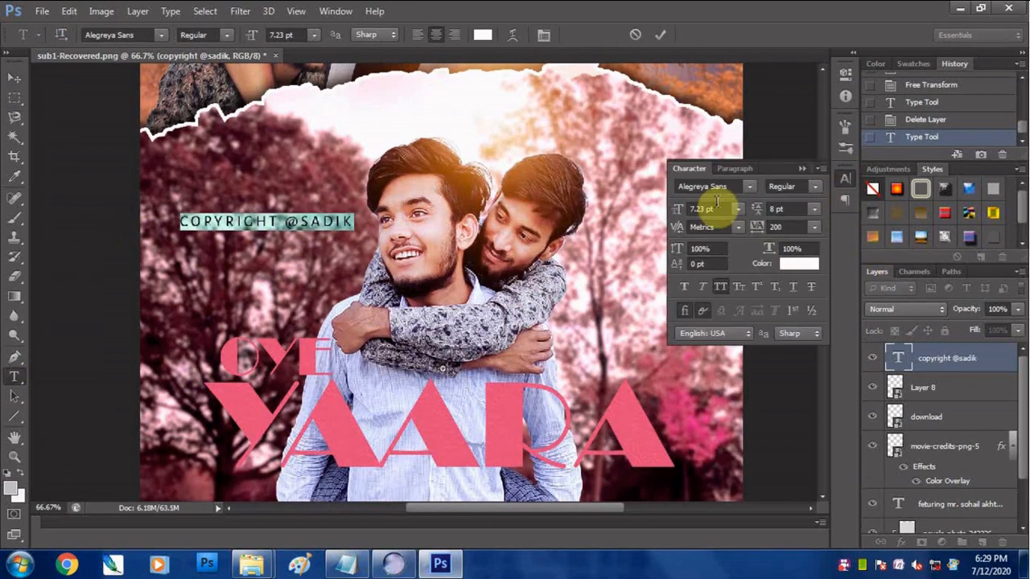
pyautogui.click(815, 228)
pyautogui.click(798, 350)
pyautogui.click(815, 228)
pyautogui.click(814, 390)
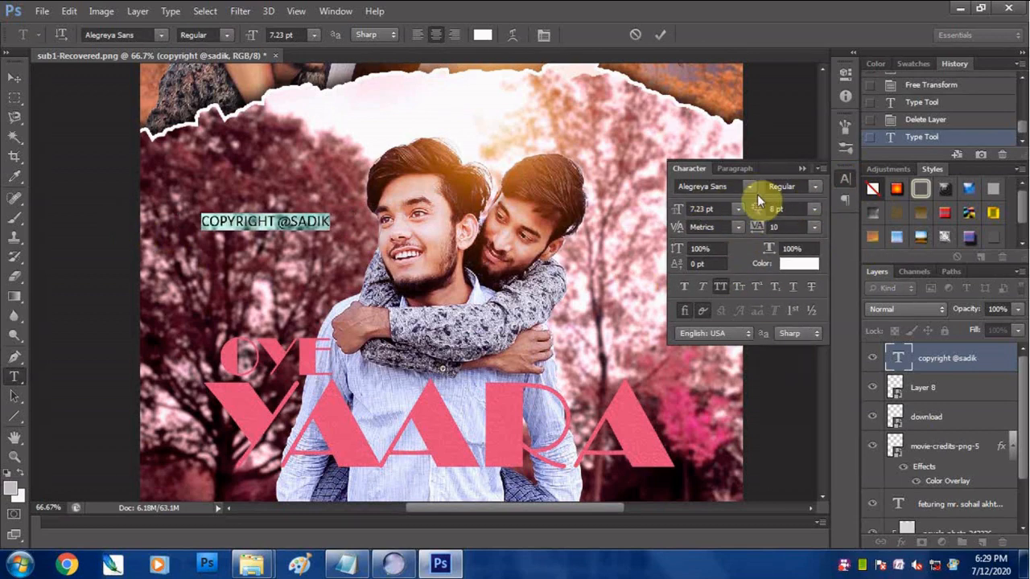
pyautogui.click(845, 185)
# - Move the copyright text into the upper-left corner of the poster's sunset sky
pyautogui.click(14, 79)
pyautogui.moveTo(282, 223); pyautogui.dragTo(276, 124)
pyautogui.moveTo(338, 202); pyautogui.dragTo(373, 386)
pyautogui.moveTo(295, 303); pyautogui.dragTo(260, 127)
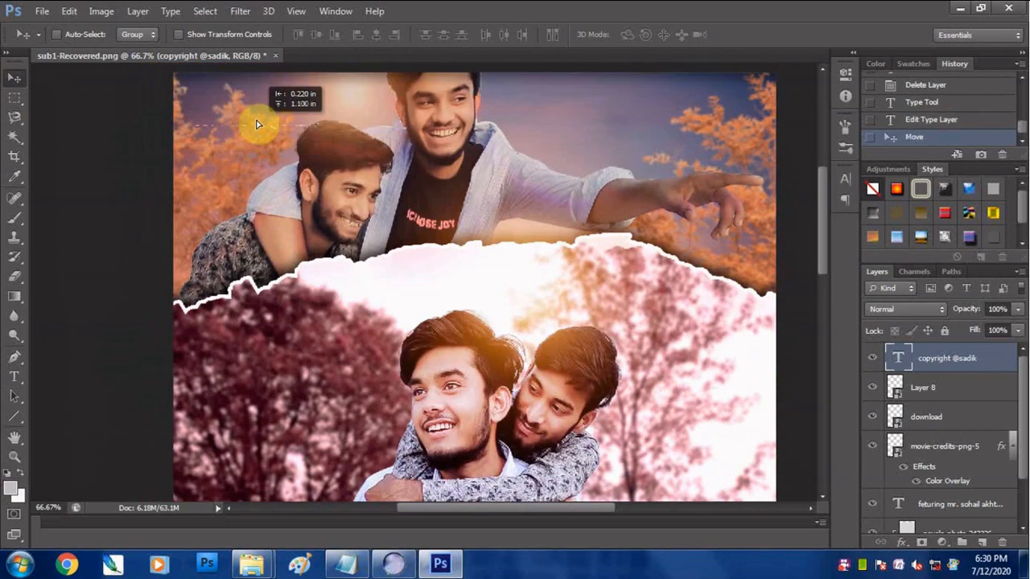
pyautogui.moveTo(283, 189); pyautogui.dragTo(298, 263)
pyautogui.moveTo(280, 210); pyautogui.dragTo(272, 179)
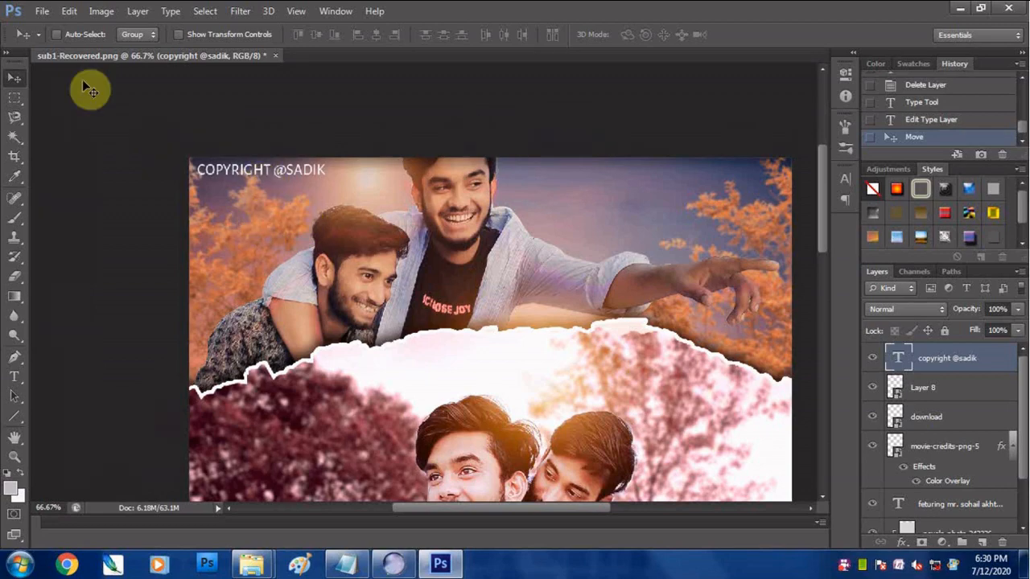
# - Place the Apple-Logo-PNG-Clipart image and scale it down into the poster's upper-right corner
pyautogui.click(42, 11)
pyautogui.click(77, 255)
pyautogui.click(415, 167)
pyautogui.click(700, 478)
pyautogui.moveTo(725, 471); pyautogui.dragTo(506, 334)
pyautogui.moveTo(458, 278); pyautogui.dragTo(590, 182)
pyautogui.moveTo(677, 233); pyautogui.dragTo(636, 189)
pyautogui.press('Return')
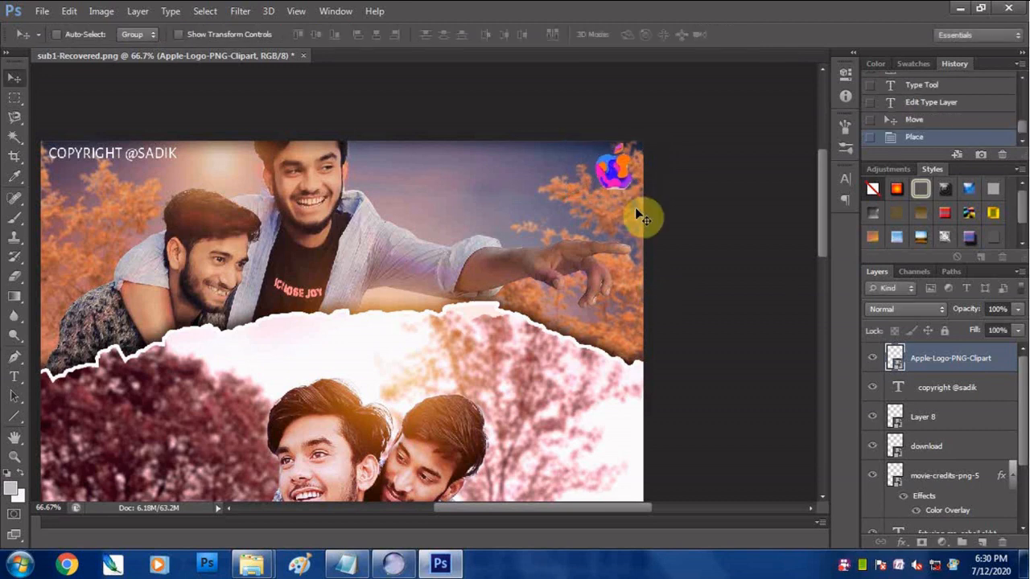
pyautogui.hotkey('ctrl', 't')
pyautogui.press('Return')
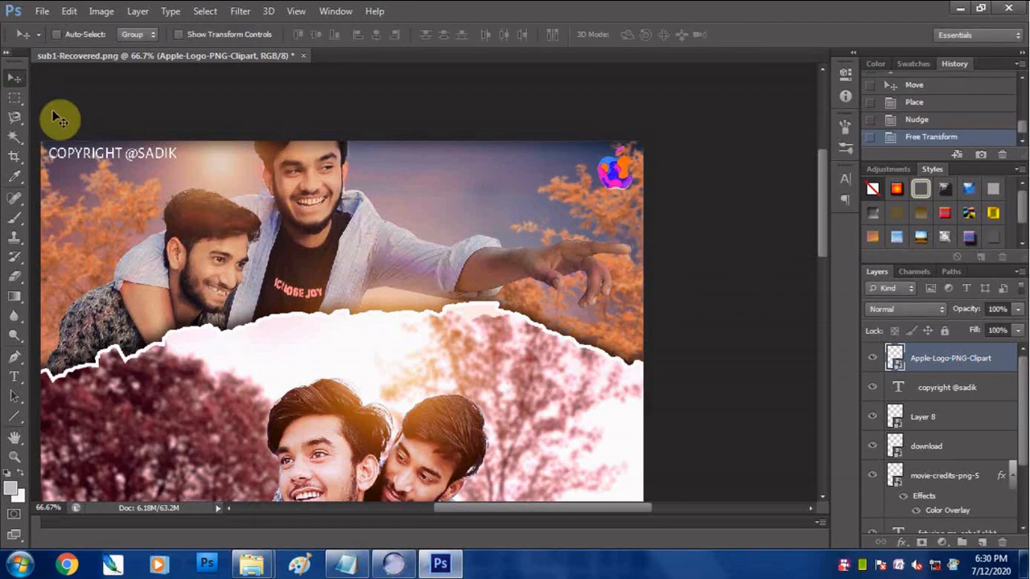
# - Add the text SADIK CREATION in the Above DEMO font across the upper sky
pyautogui.click(14, 377)
pyautogui.click(383, 173)
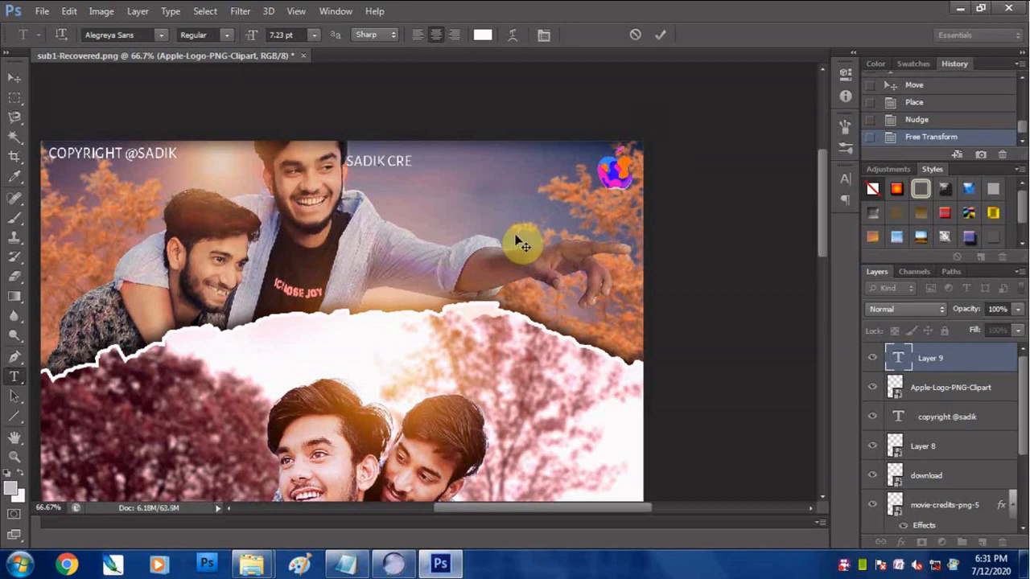
pyautogui.hotkey('ctrl', 'a')
pyautogui.click(149, 33)
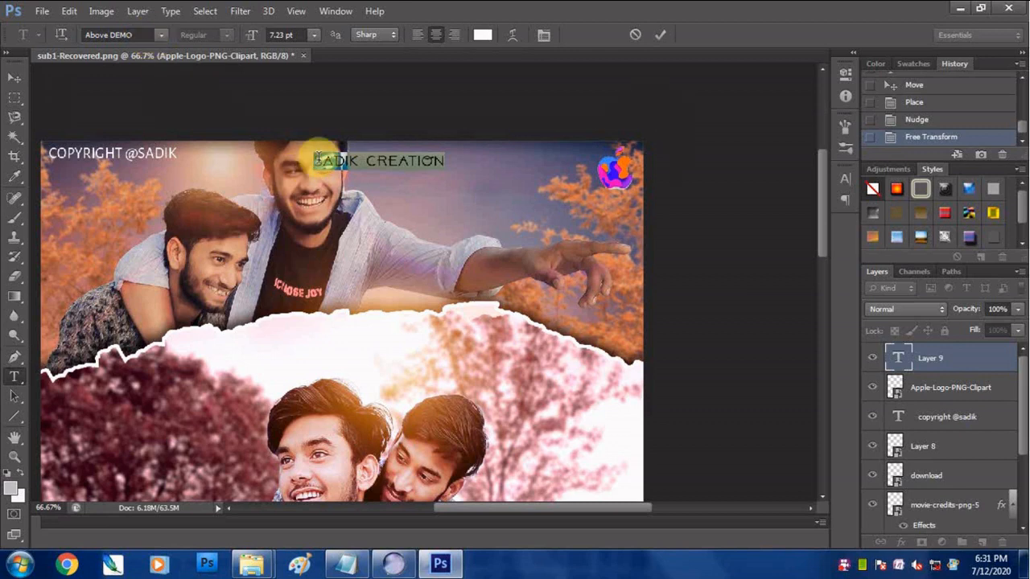
pyautogui.click(161, 35)
pyautogui.click(161, 37)
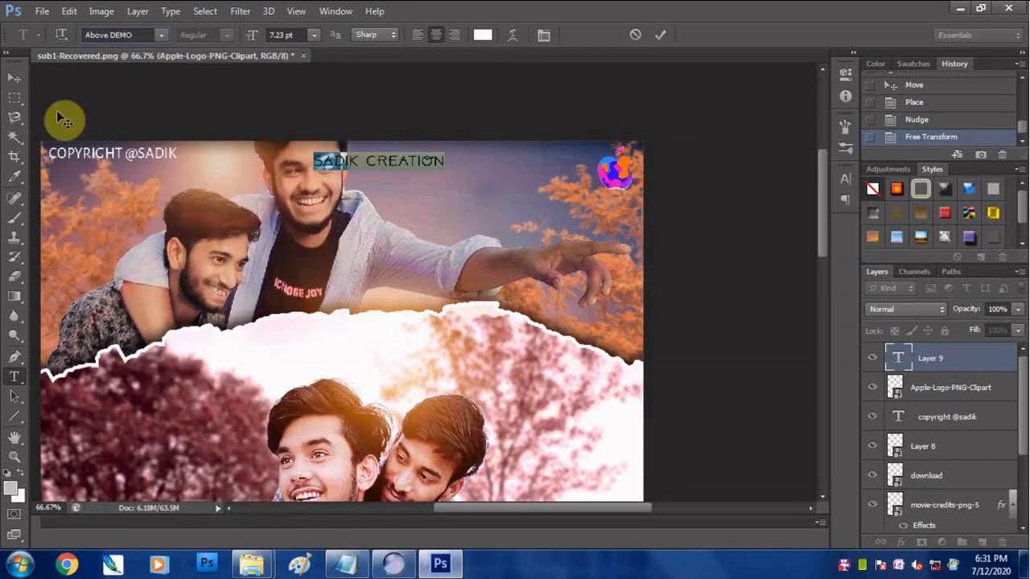
# - Position the SADIK CREATION text directly beside the Apple logo, undoing the extra move
pyautogui.click(13, 78)
pyautogui.moveTo(392, 166); pyautogui.dragTo(566, 204)
pyautogui.hotkey('ctrl', 'z')
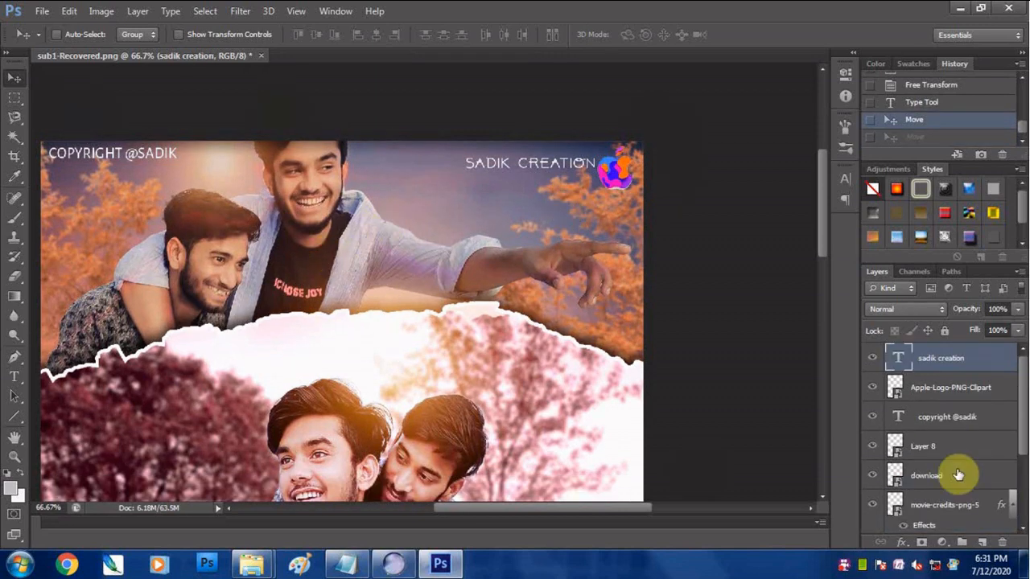
# - Add a layer mask to the clipped pexels-photo-242236 texture layer above the title
pyautogui.scroll(-5, 925, 482)
pyautogui.click(900, 493)
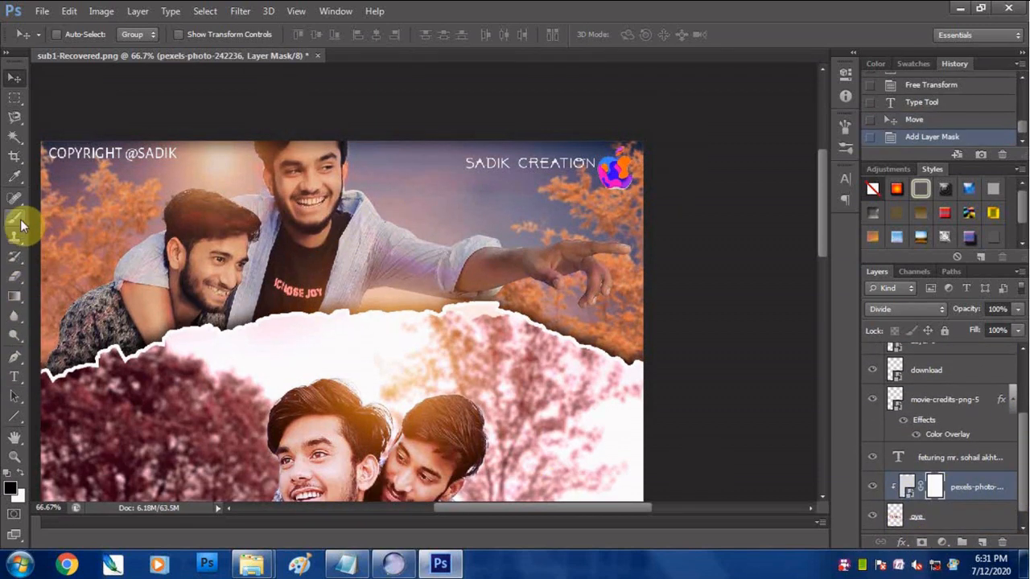
# - Add the text PRESENTS below SADIK CREATION and set its font to Alegreya Sans
pyautogui.press('t')
pyautogui.click(488, 233)
pyautogui.write('PRESENTS')
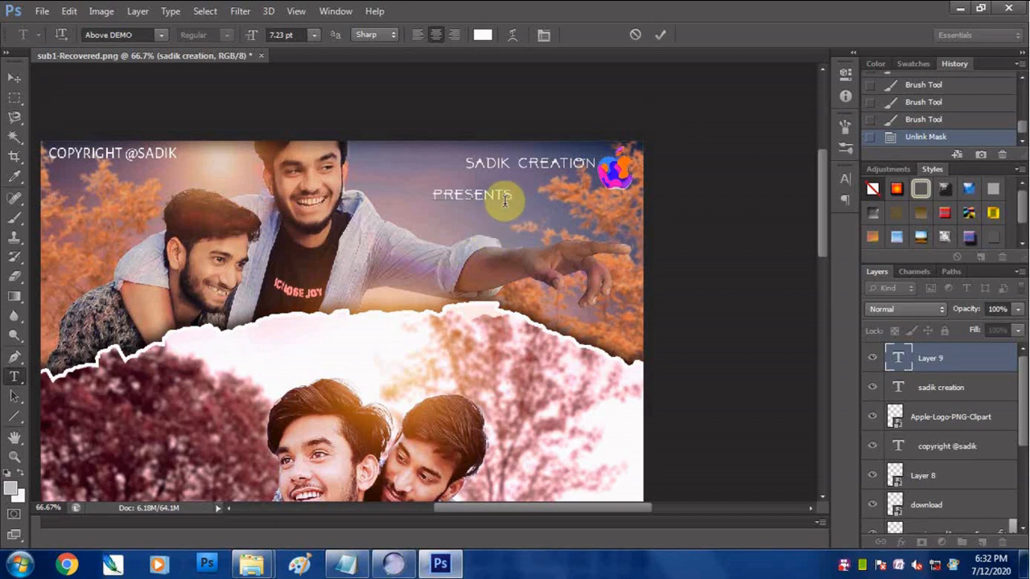
pyautogui.moveTo(467, 195); pyautogui.dragTo(442, 213)
pyautogui.hotkey('ctrl', 'a')
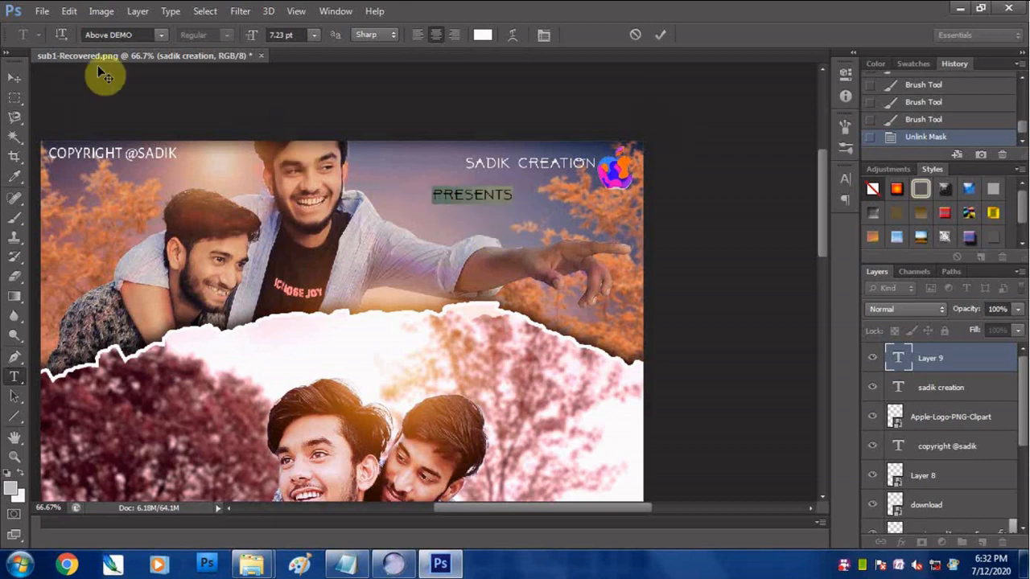
pyautogui.click(143, 34)
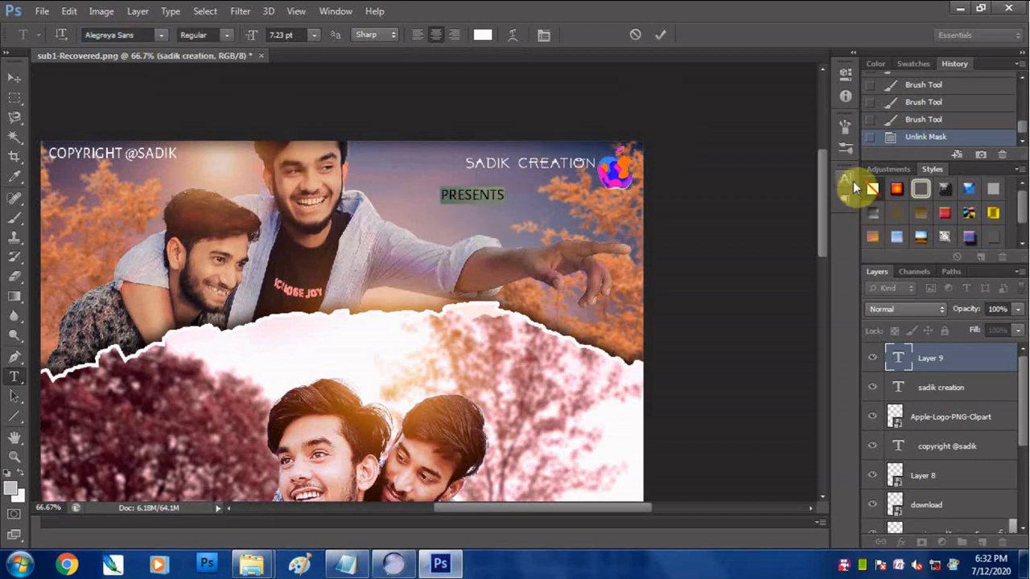
# - Widen the letter tracking of the PRESENTS text
pyautogui.click(845, 179)
pyautogui.click(815, 227)
pyautogui.click(800, 476)
pyautogui.click(803, 170)
# - Move the PRESENTS text under the end of SADIK CREATION beside the Apple logo and open it for free transform
pyautogui.click(14, 78)
pyautogui.moveTo(468, 196); pyautogui.dragTo(586, 198)
pyautogui.hotkey('ctrl', 't')
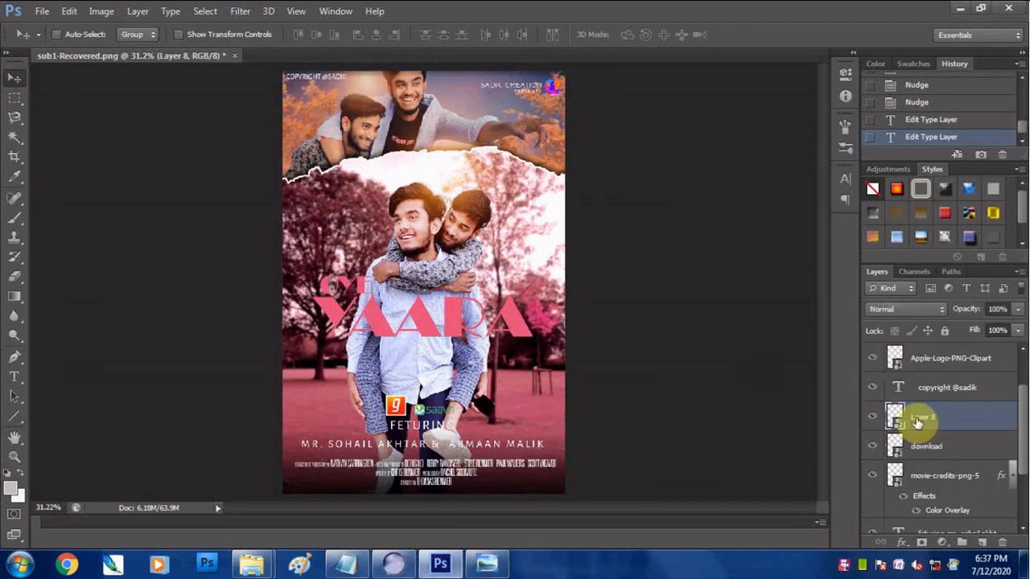
# - Change the colour of the copyright text to black
pyautogui.doubleClick(898, 387)
pyautogui.click(845, 179)
pyautogui.click(798, 265)
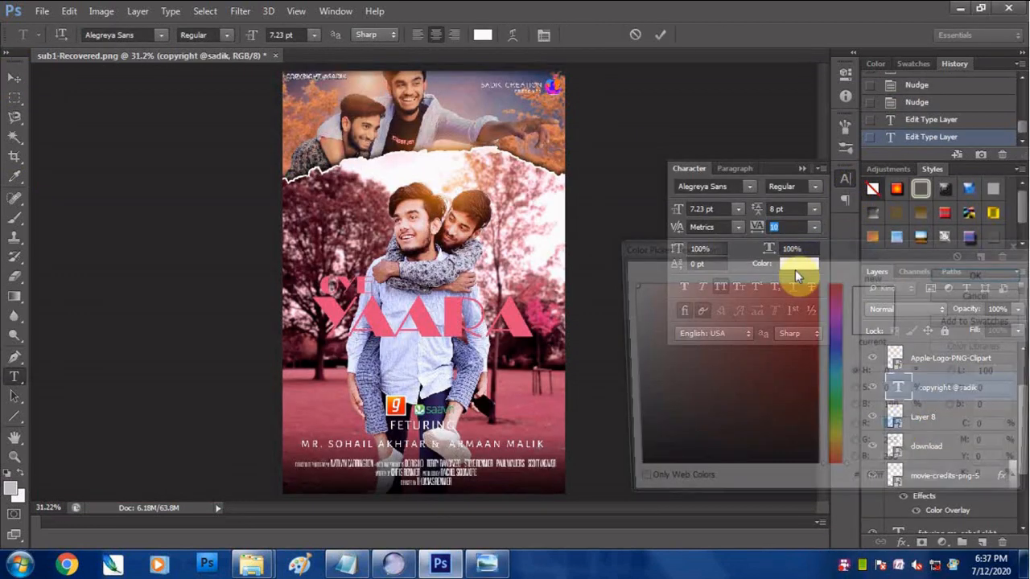
pyautogui.click(810, 473)
pyautogui.click(961, 276)
pyautogui.click(803, 169)
# - Start a text layer above the download layer and copy the three social media handles from the Notepad note
pyautogui.moveTo(1023, 437); pyautogui.dragTo(1023, 452)
pyautogui.click(947, 414)
pyautogui.click(15, 79)
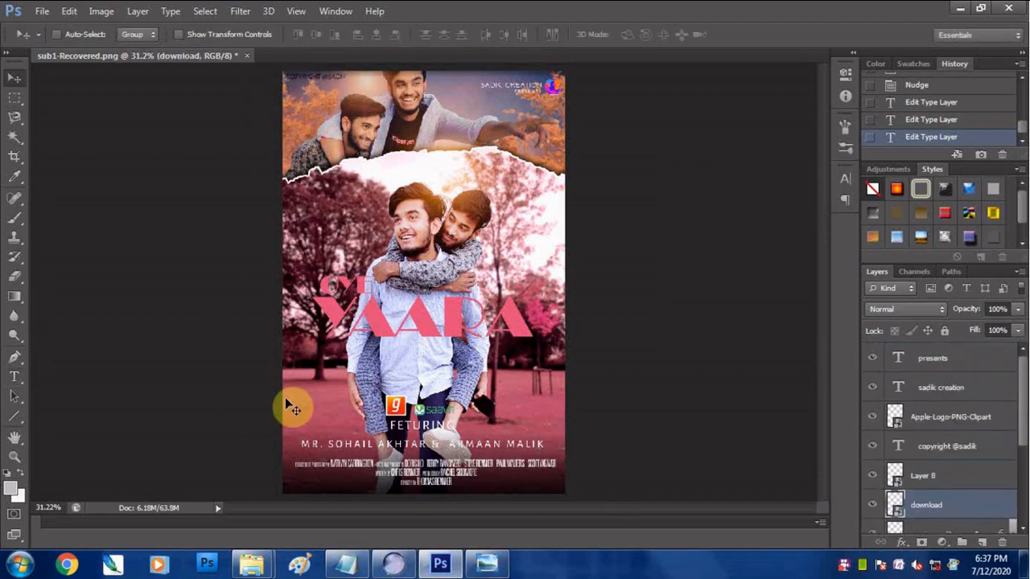
pyautogui.click(14, 376)
pyautogui.click(392, 188)
pyautogui.click(360, 566)
pyautogui.moveTo(246, 207); pyautogui.dragTo(119, 161)
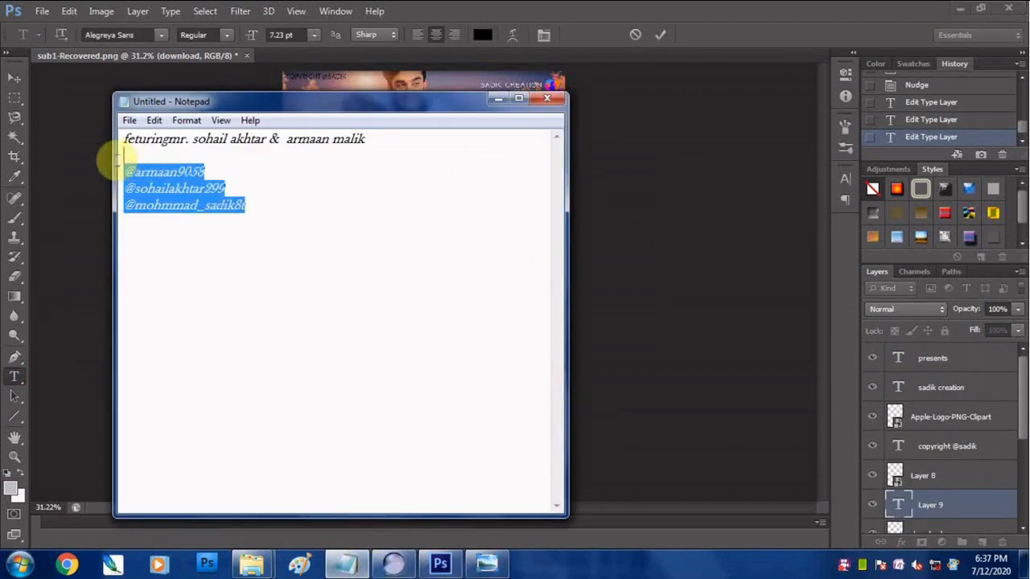
pyautogui.hotkey('ctrl', 'c')
pyautogui.click(499, 97)
# - Paste the three handles into the poster's new text layer and right-align them
pyautogui.hotkey('ctrl', 'v')
pyautogui.hotkey('ctrl', 'a')
pyautogui.click(454, 35)
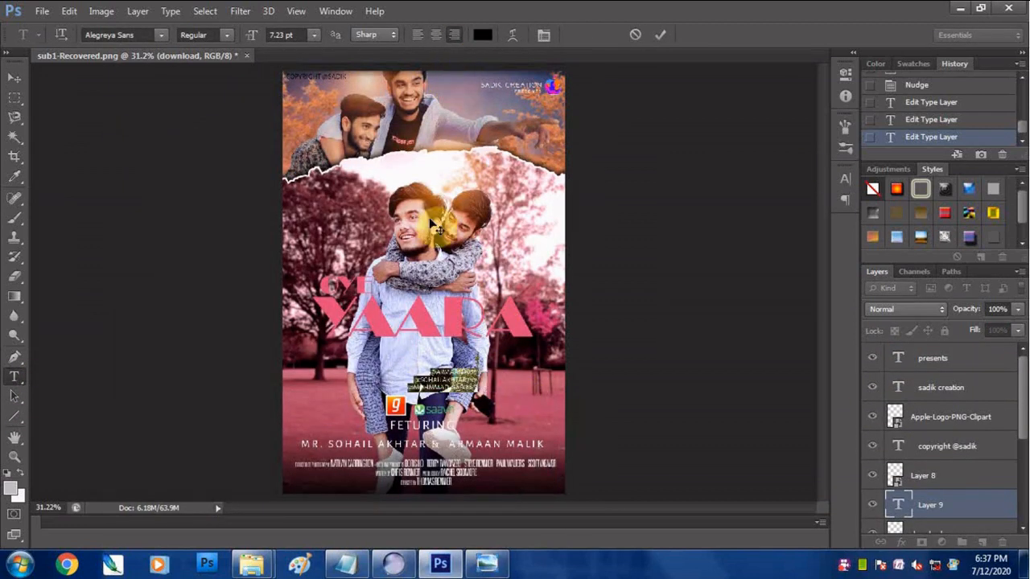
# - Position the handles text at the poster's right edge, above the featured names, and fit the poster in view
pyautogui.hotkey('shift', 'Down')
pyautogui.hotkey('shift', 'Down')
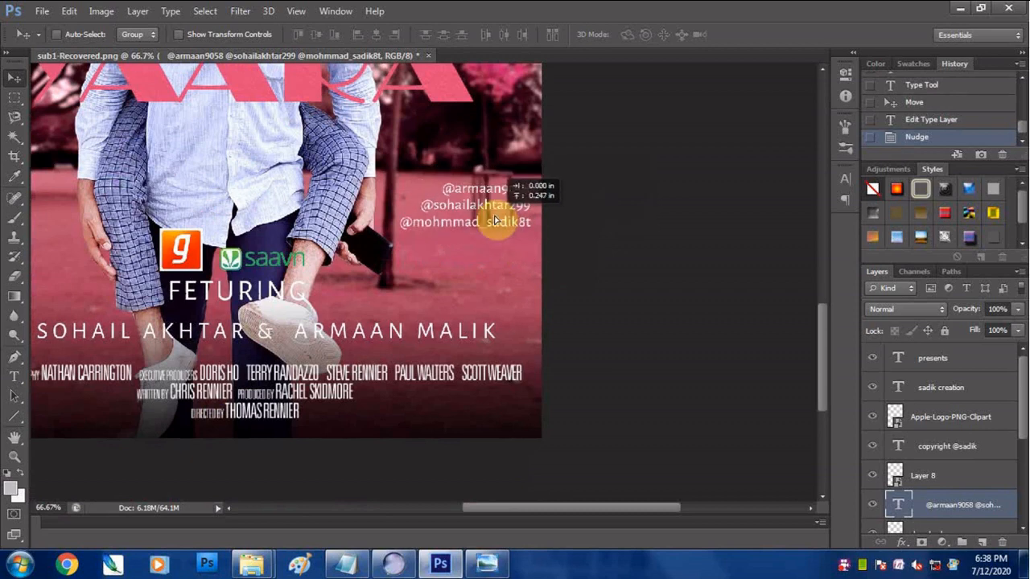
pyautogui.hotkey('shift', 'Up')
pyautogui.hotkey('shift', 'Up')
pyautogui.hotkey('shift', 'Up')
pyautogui.hotkey('shift', 'Up')
pyautogui.hotkey('shift', 'Up')
pyautogui.hotkey('shift', 'Up')
pyautogui.hotkey('shift', 'Up')
pyautogui.hotkey('shift', 'Down')
pyautogui.hotkey('shift', 'Down')
pyautogui.hotkey('shift', 'Down')
pyautogui.hotkey('shift', 'Down')
pyautogui.moveTo(502, 301); pyautogui.dragTo(734, 355)
pyautogui.moveTo(714, 246); pyautogui.dragTo(716, 312)
pyautogui.hotkey('ctrl', '0')
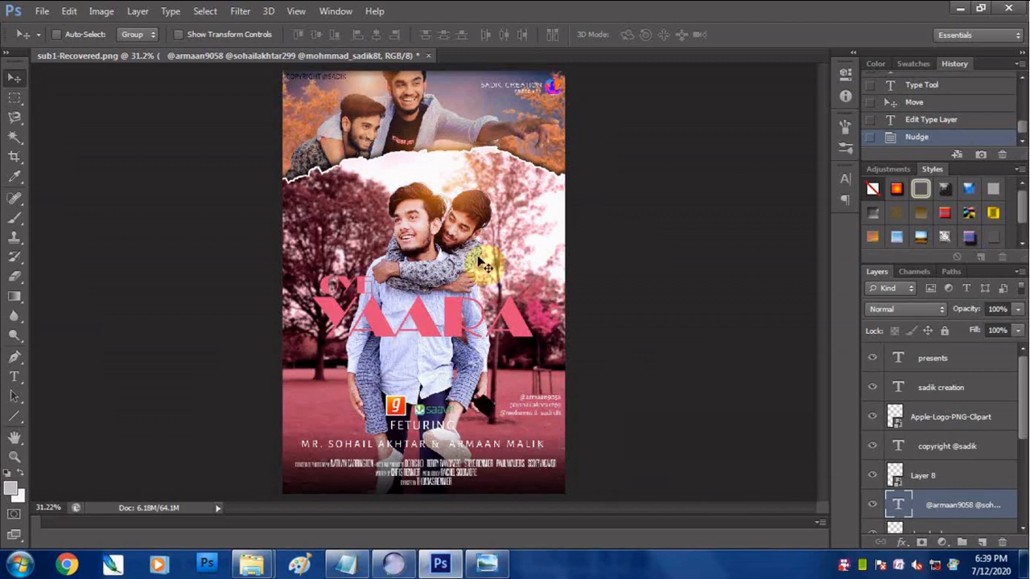
pyautogui.rightClick(844, 565)
pyautogui.click(868, 322)
# - Add a Levels adjustment layer above the presents layer with black input 12 and white input 232
pyautogui.click(949, 364)
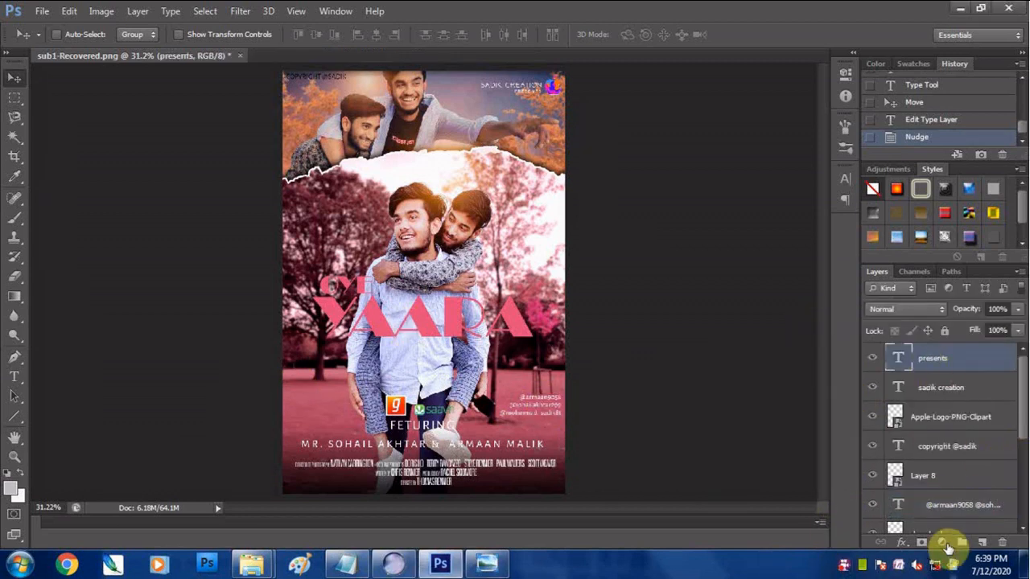
pyautogui.click(943, 543)
pyautogui.click(903, 289)
pyautogui.moveTo(645, 221); pyautogui.dragTo(655, 224)
pyautogui.moveTo(810, 221); pyautogui.dragTo(795, 223)
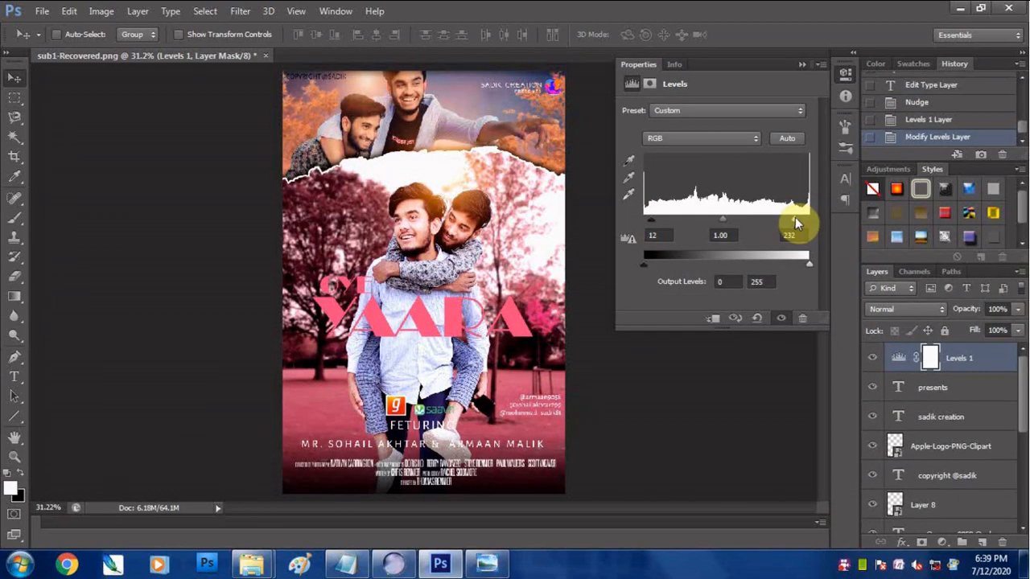
pyautogui.click(828, 308)
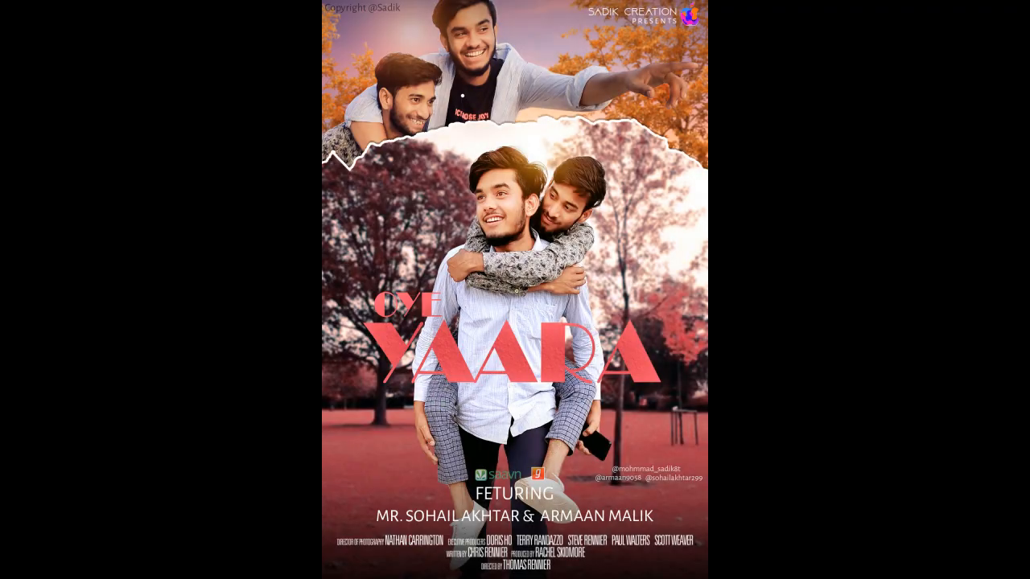